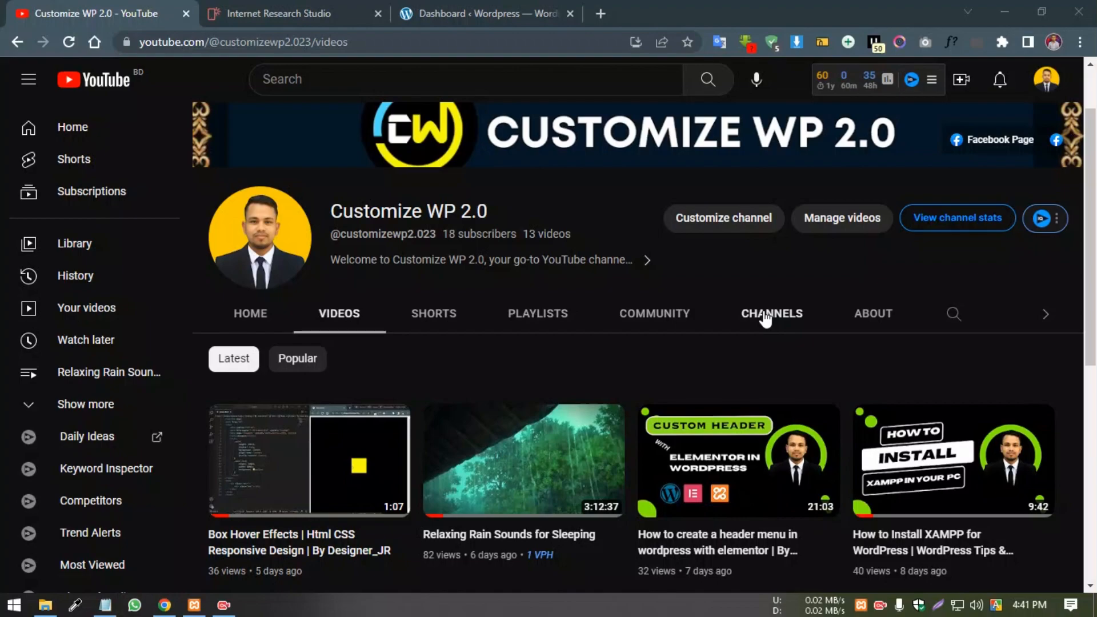
Switch to the WordPress dashboard and open the home page from the pages list for editing with Elementor.
key("ctrl+Tab")
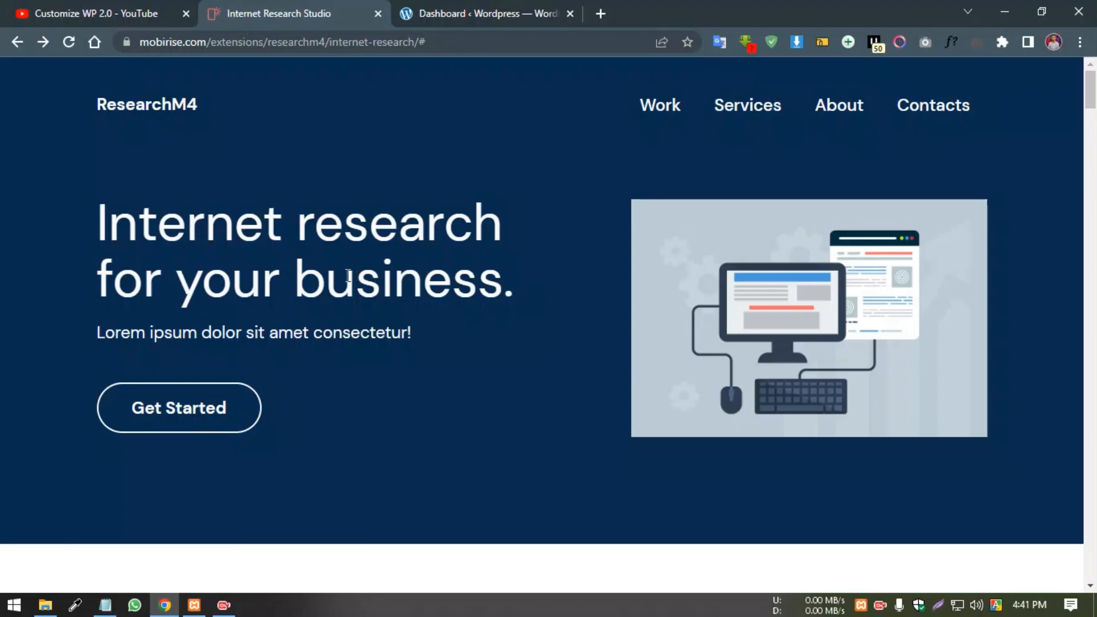
left_click(460, 7)
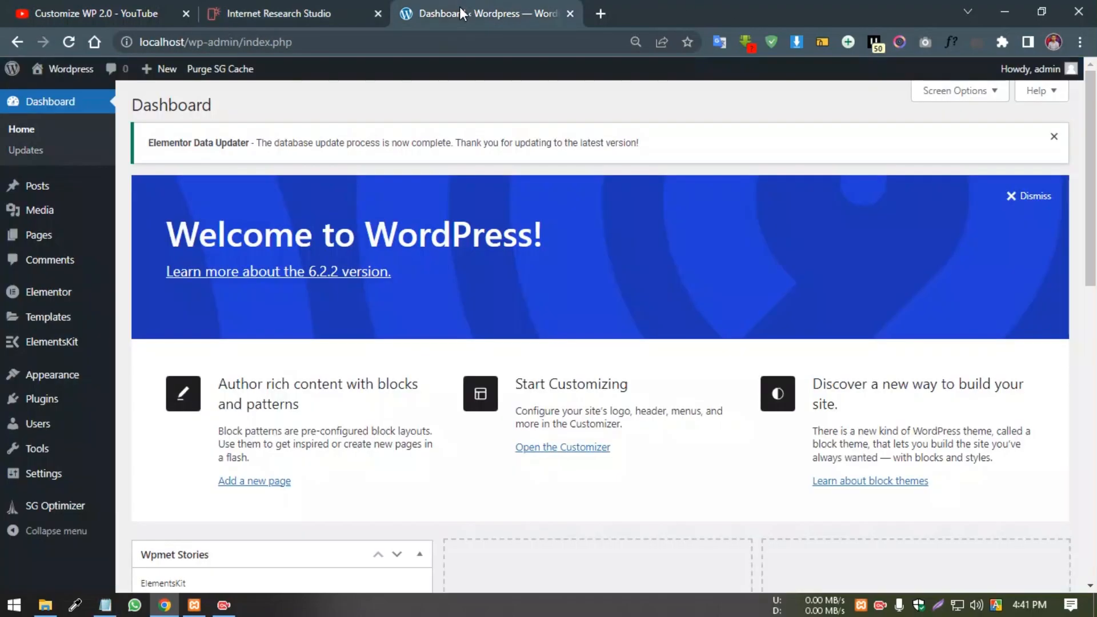
mouse_move(43, 239)
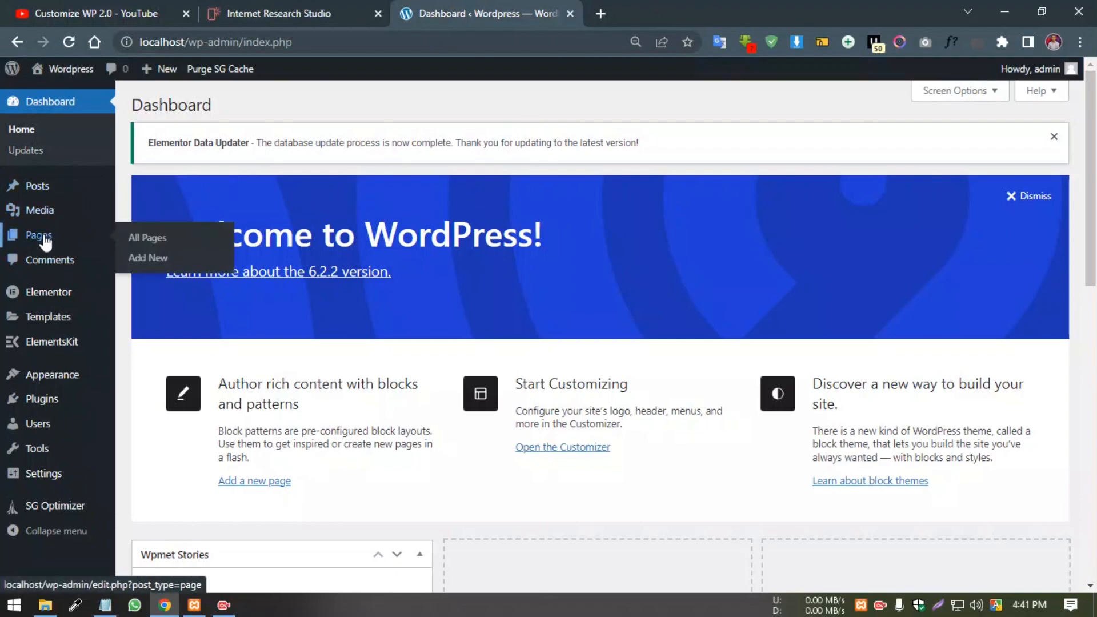
left_click(151, 239)
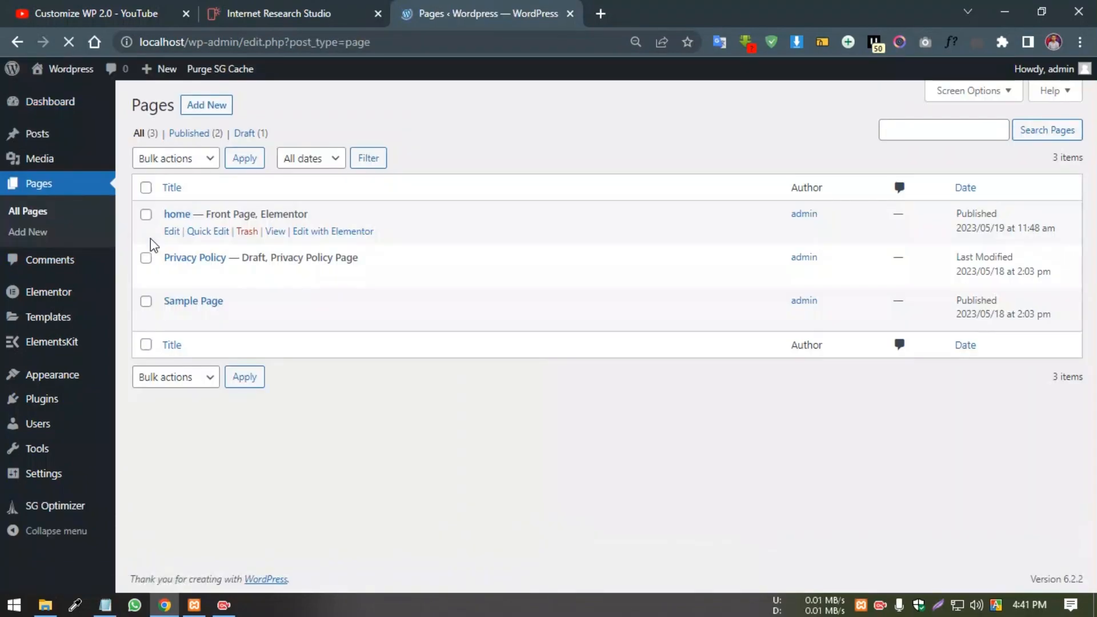
left_click(333, 232)
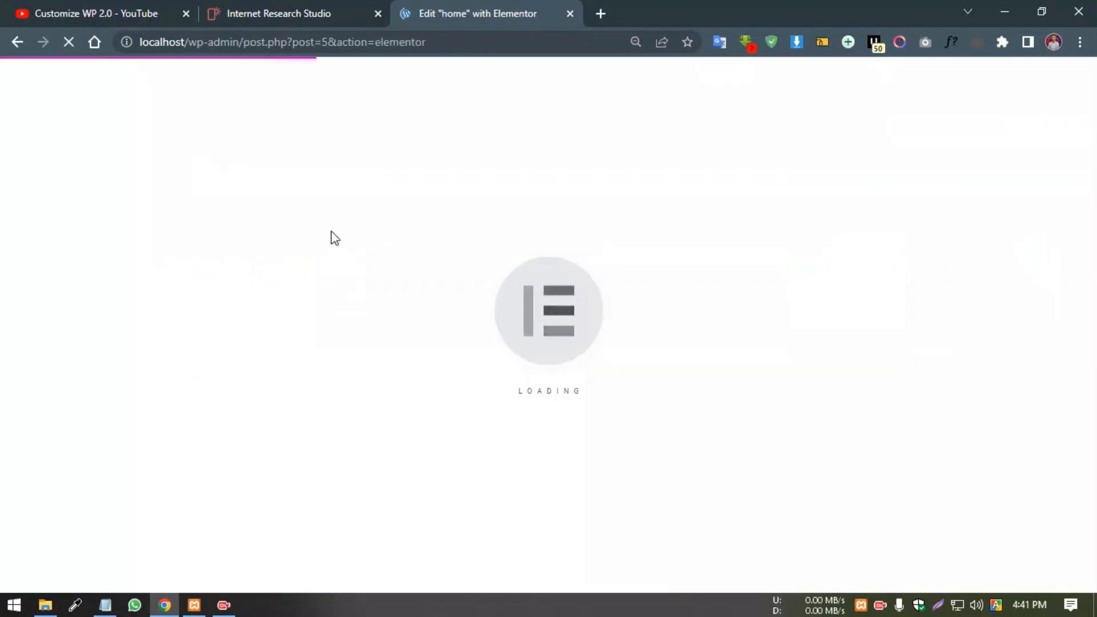
Check the Internet Research Studio reference page, and add a single-column section below the header of the home page.
left_click(331, 7)
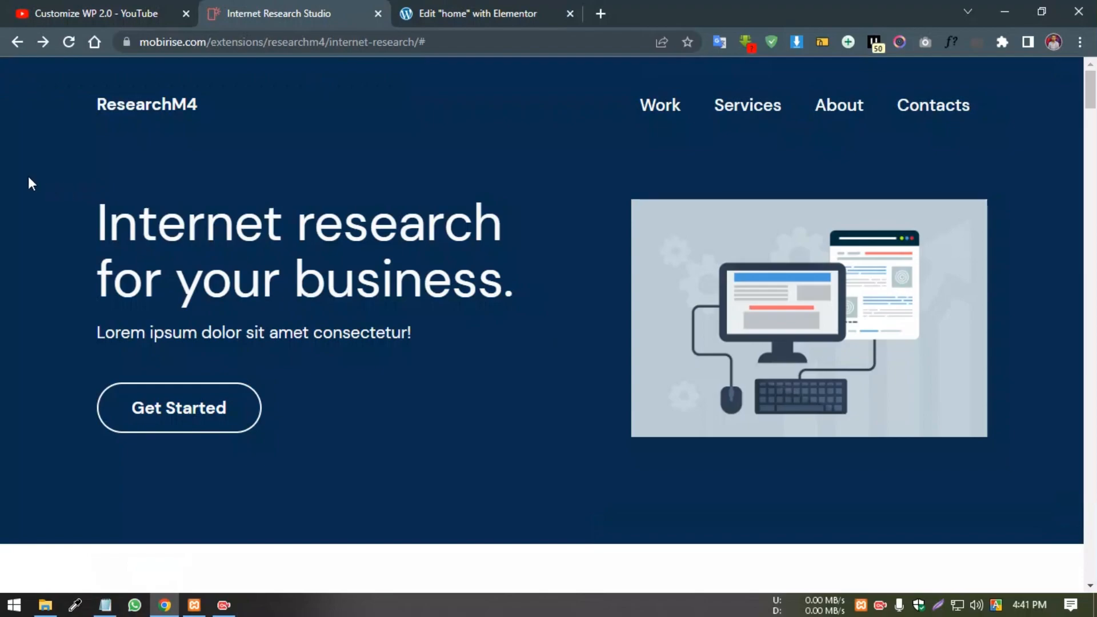
left_click(482, 8)
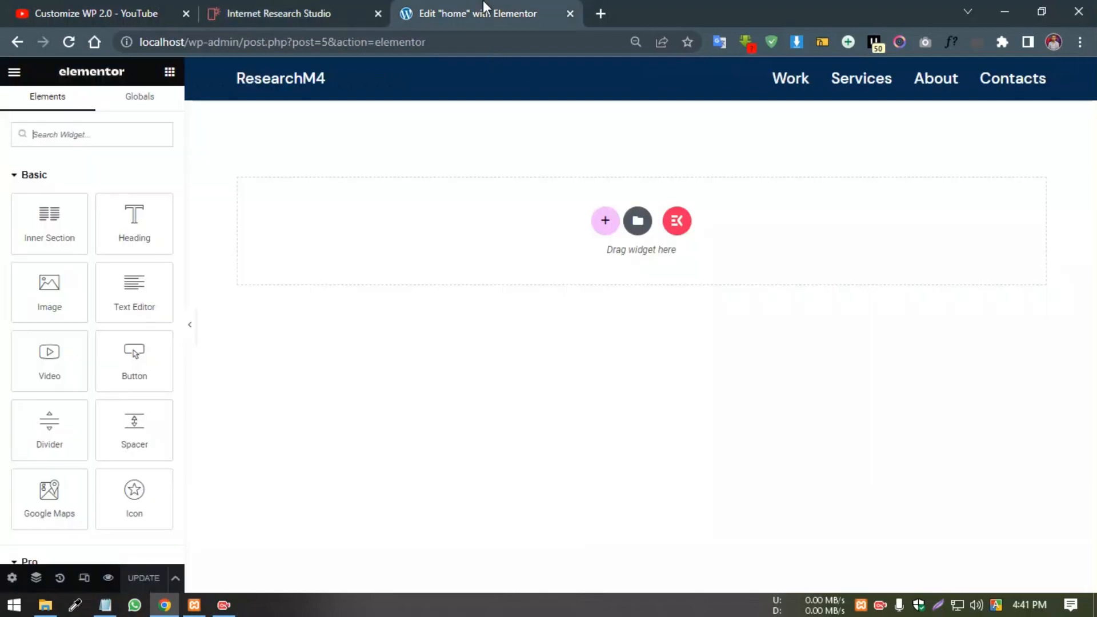
left_click(597, 228)
left_click(444, 262)
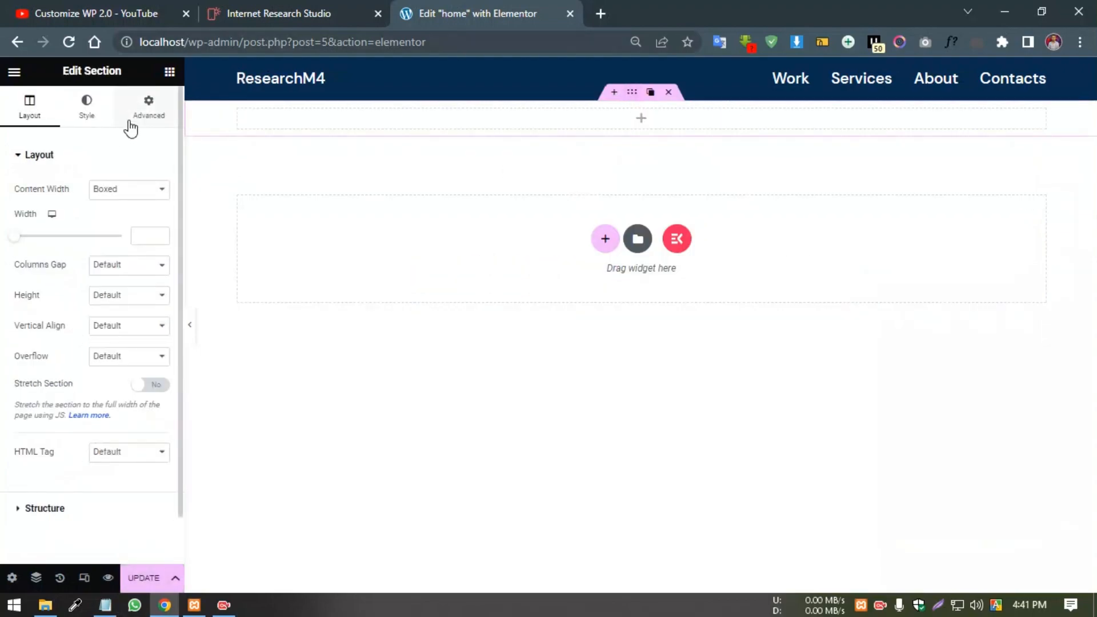
Unlink the padding sides of the new section and of its column, with all values at 0 px.
left_click(151, 117)
left_click(160, 263)
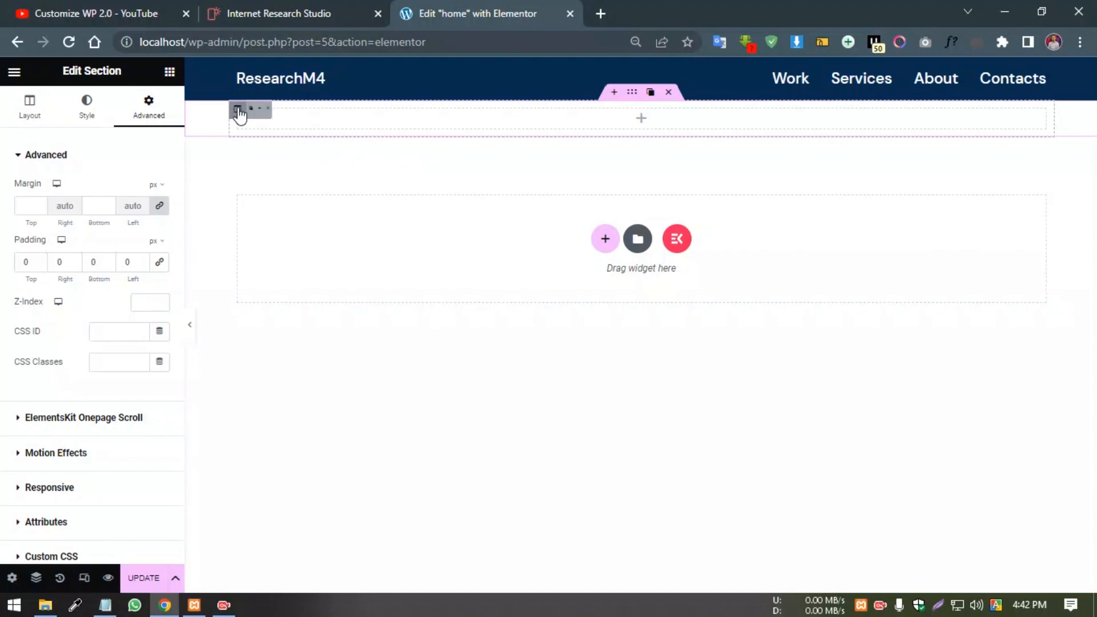
left_click(238, 109)
left_click(143, 112)
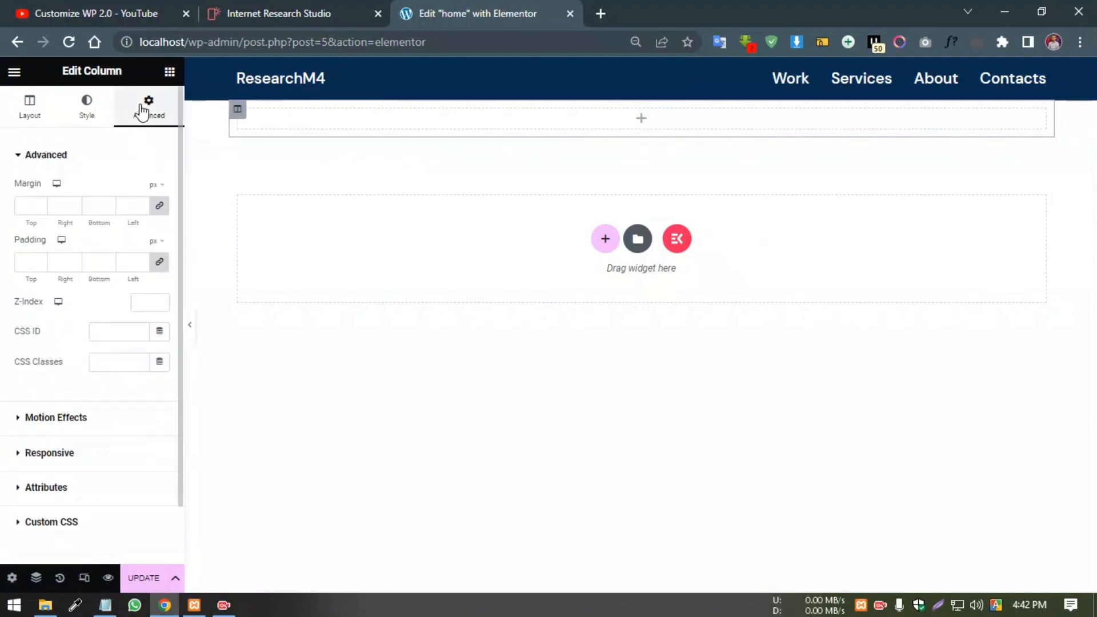
left_click(161, 264)
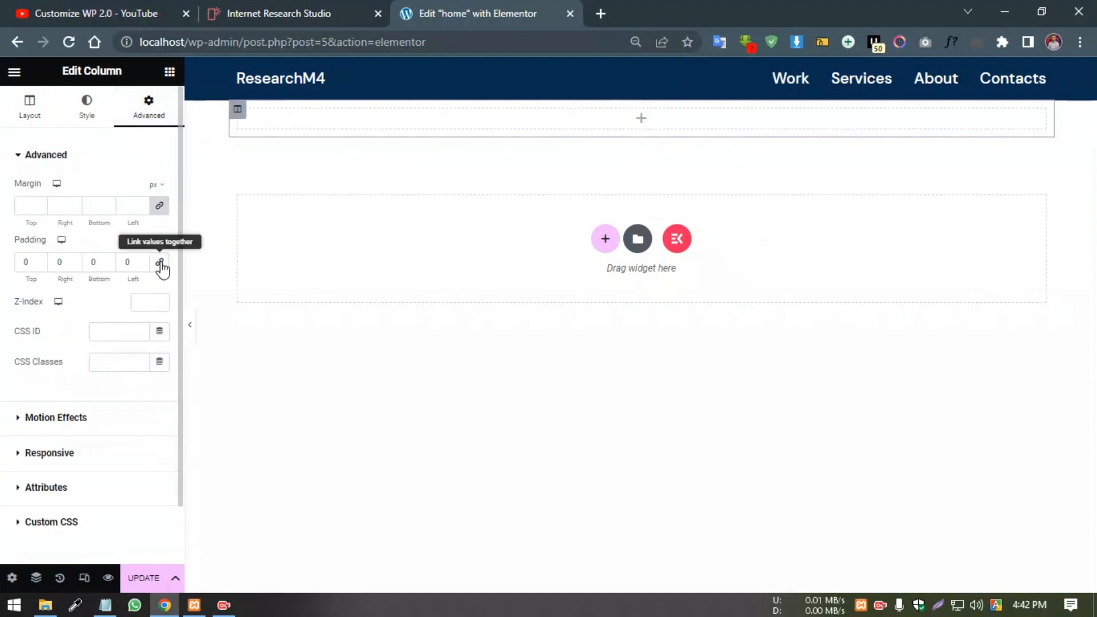
Inspect the hero section of the Internet Research Studio page for its padding and background colour styles.
left_click(317, 8)
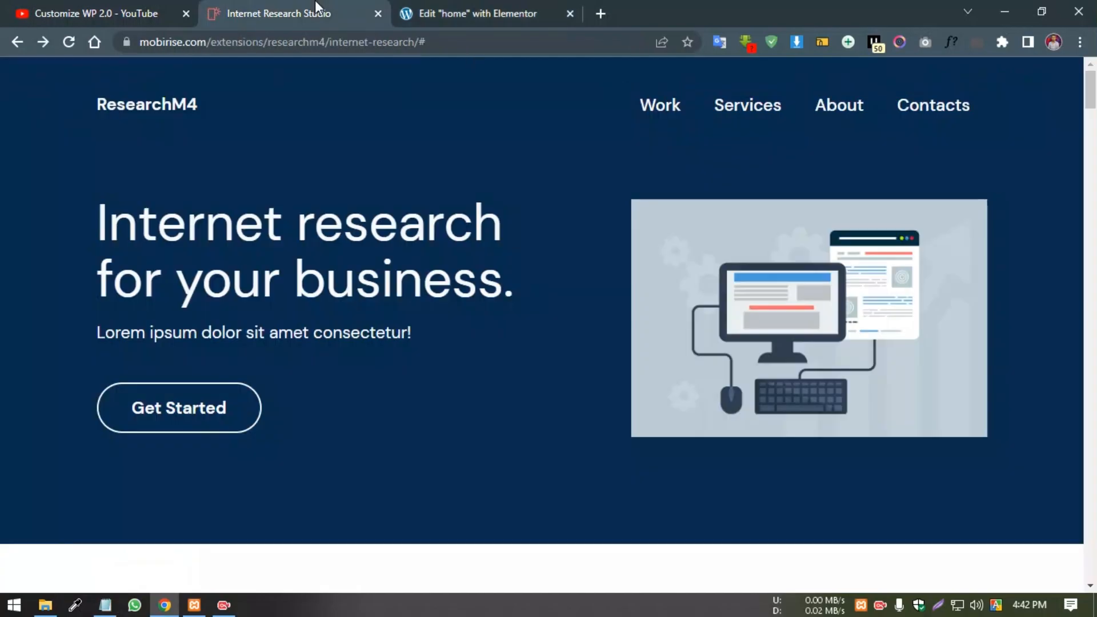
right_click(80, 221)
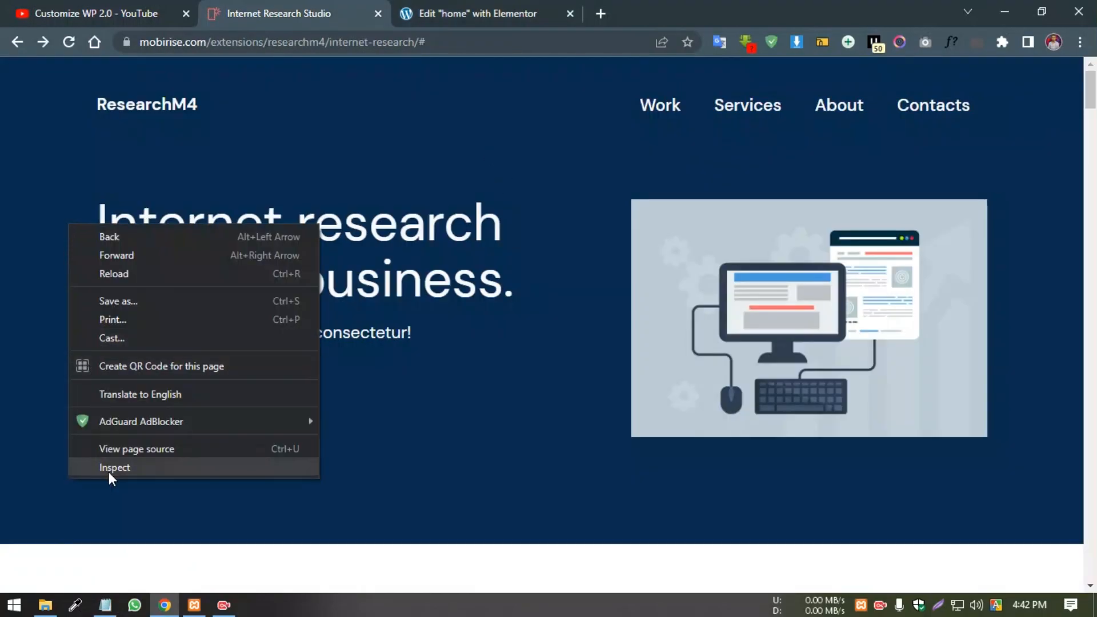
left_click(108, 472)
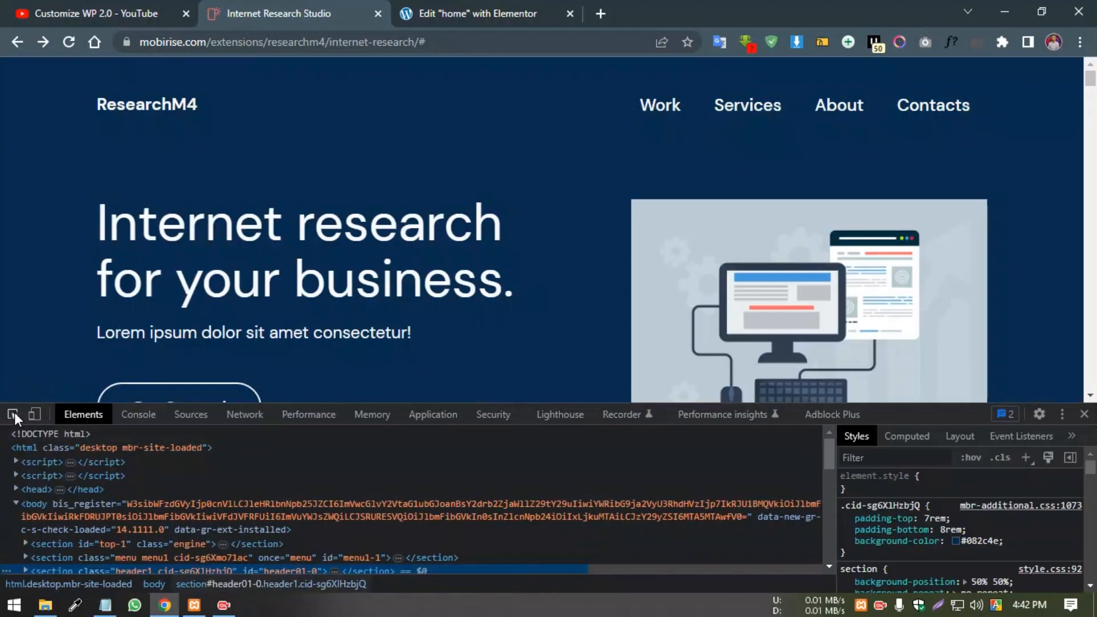
left_click(13, 414)
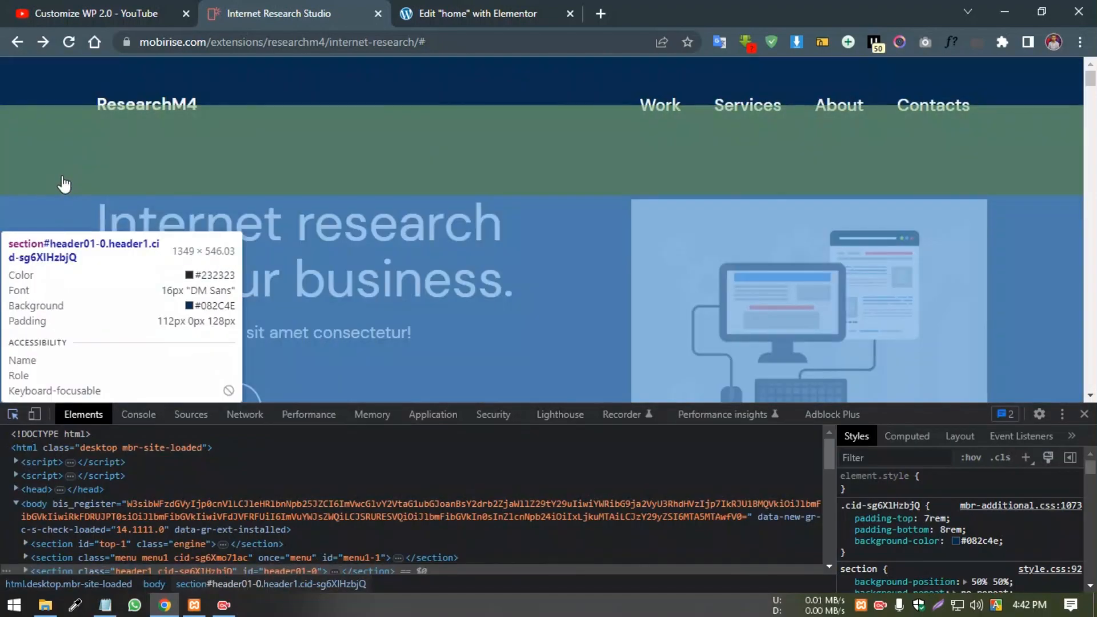
left_click(63, 178)
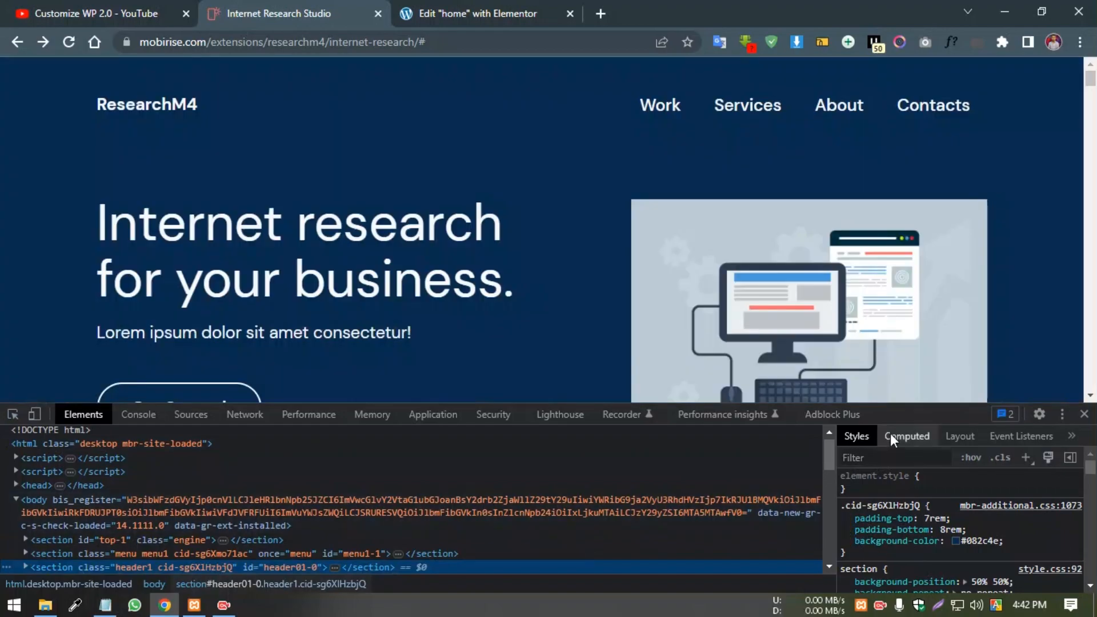
left_click_drag(892, 403, 892, 342)
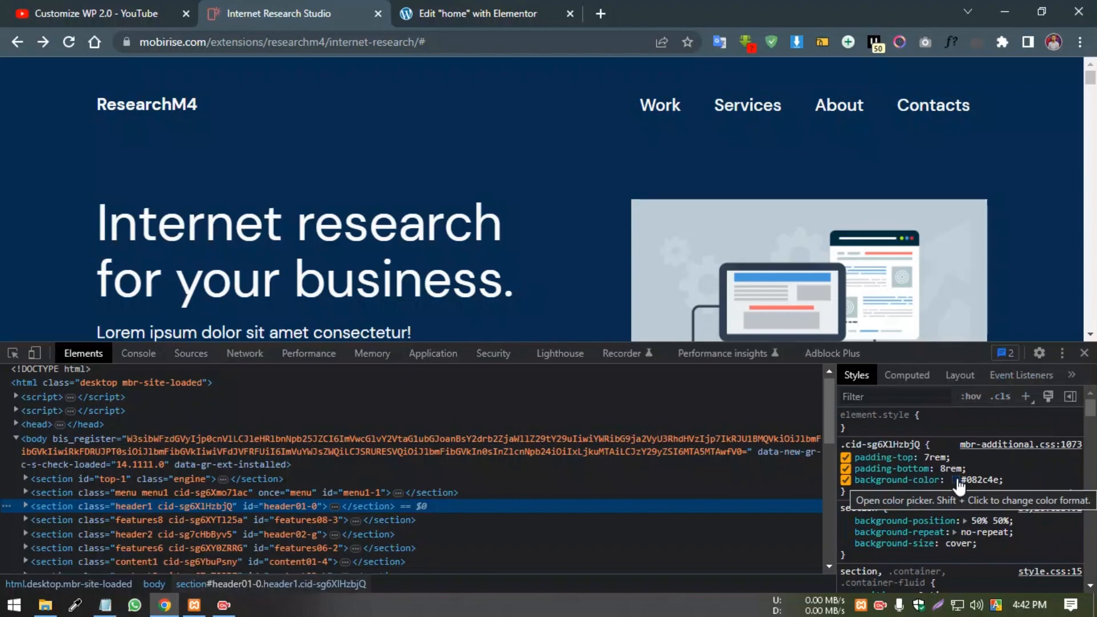
In the Elementor editor, set the section's padding to 7 rem at the top and 8 rem at the bottom.
left_click(440, 8)
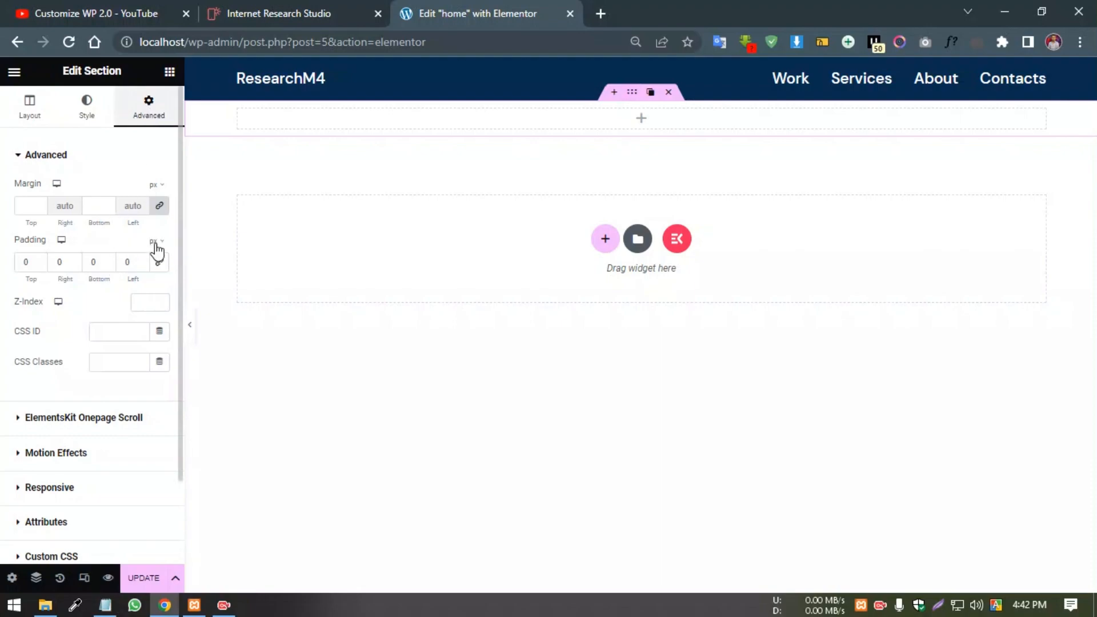
mouse_move(155, 242)
left_click(155, 306)
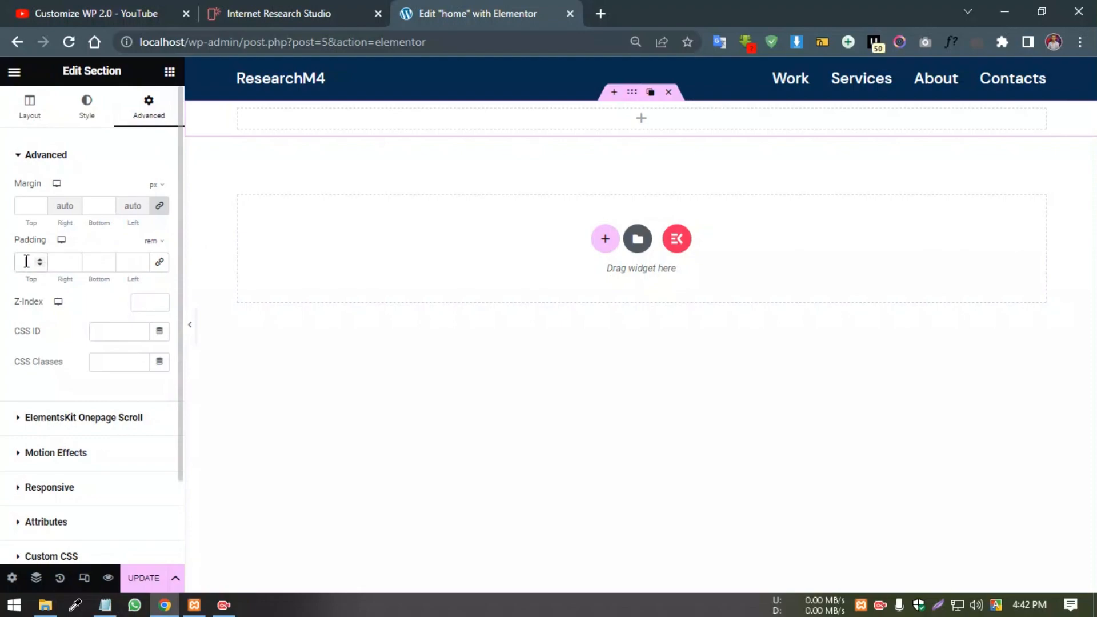
type("7")
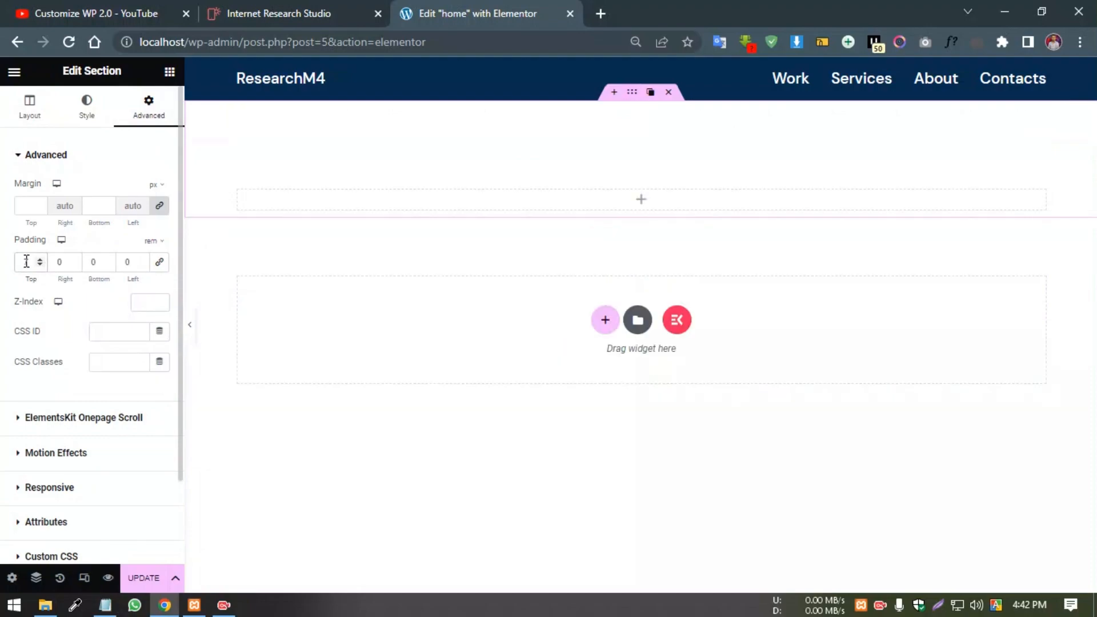
double_click(93, 262)
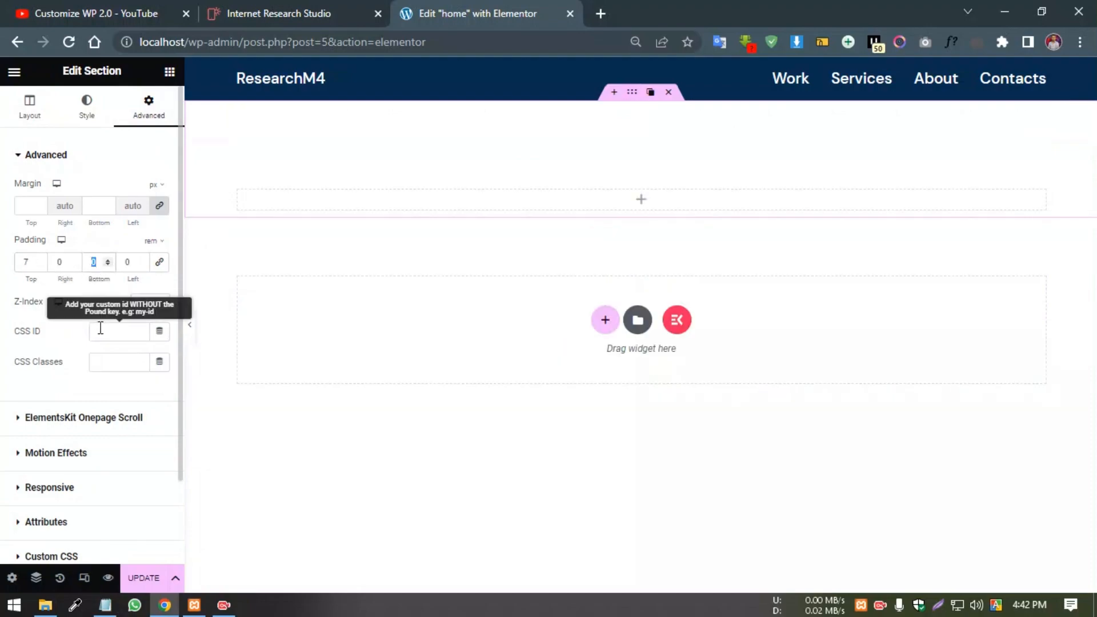
type("8")
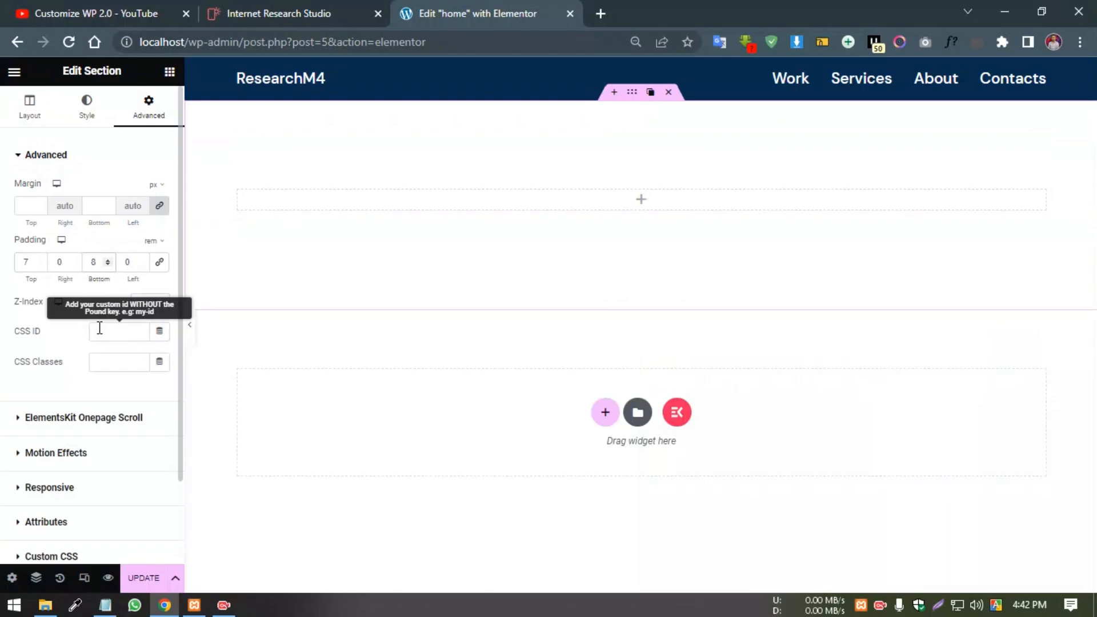
Close the developer tools on the reference page and duplicate the section's column in the Elementor editor.
left_click(280, 13)
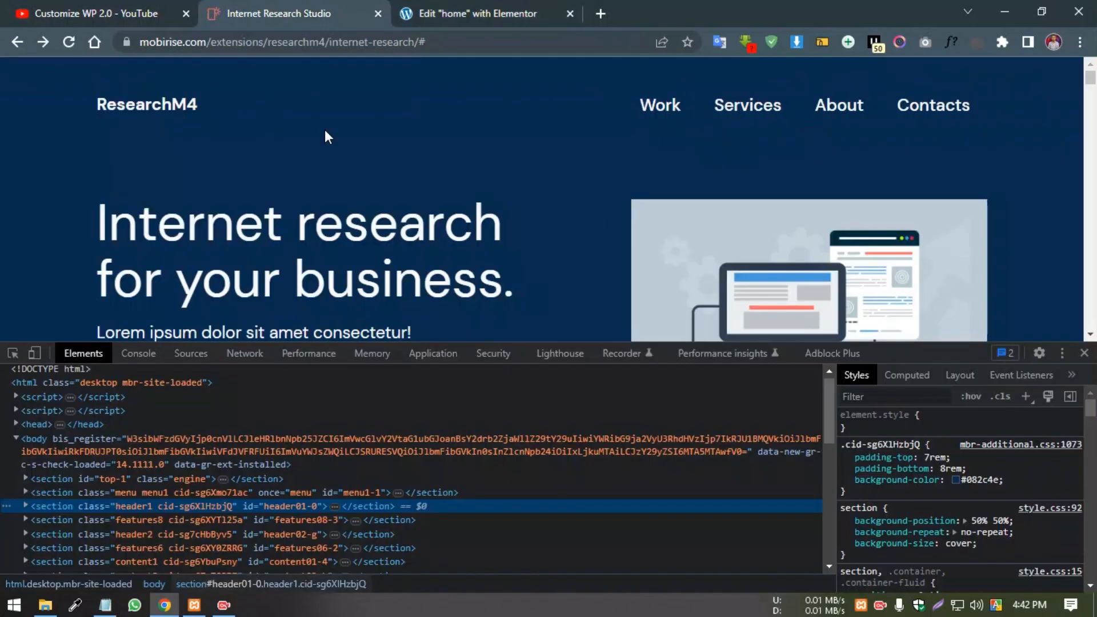
left_click(1084, 353)
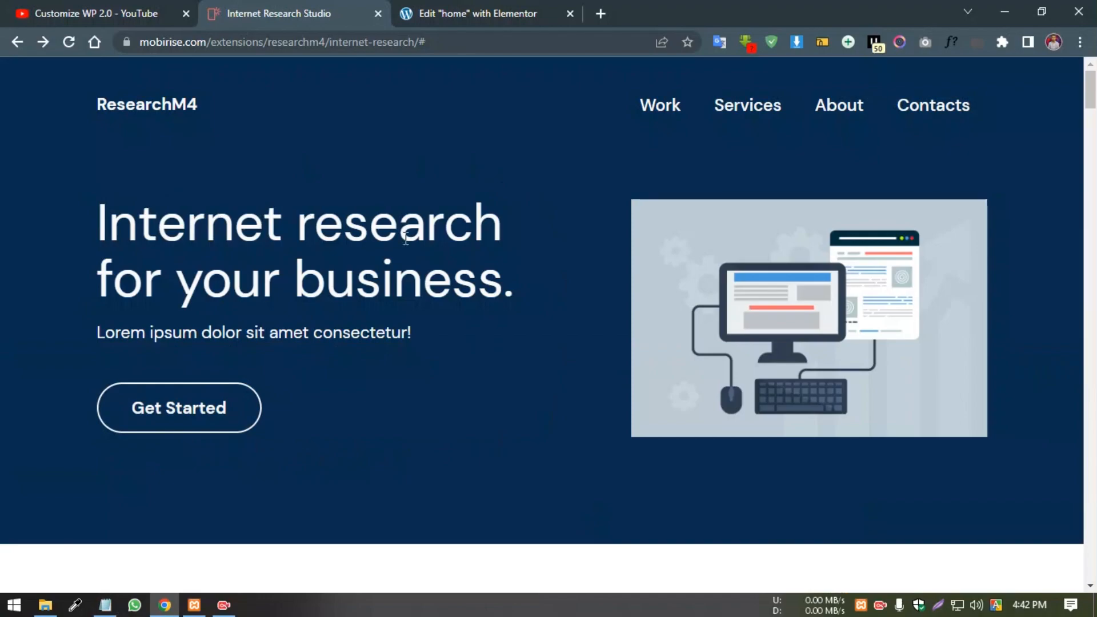
left_click(507, 13)
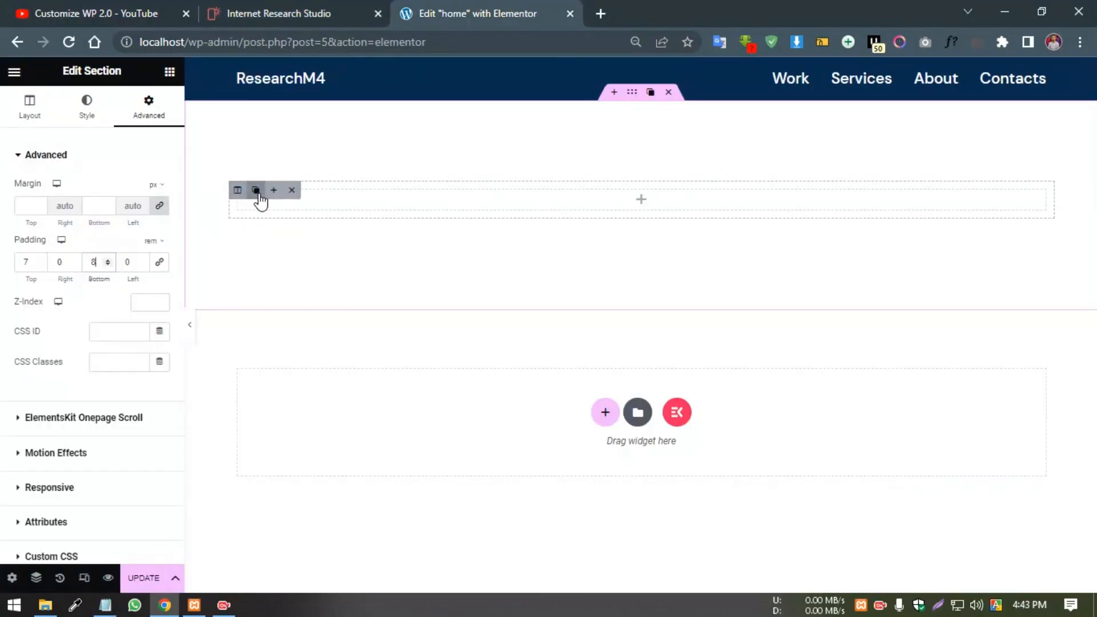
left_click(258, 194)
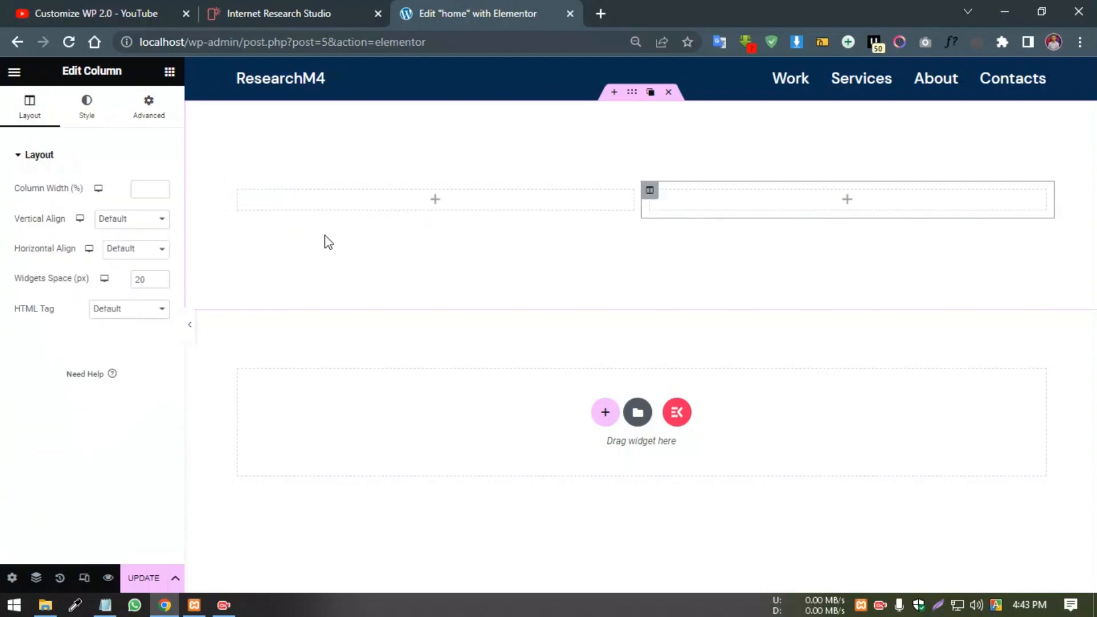
Place an Image widget in the right column and upload mbr (1).jpg from the Downloads Website folder as its picture.
left_click(169, 71)
left_click_drag(46, 286, 816, 208)
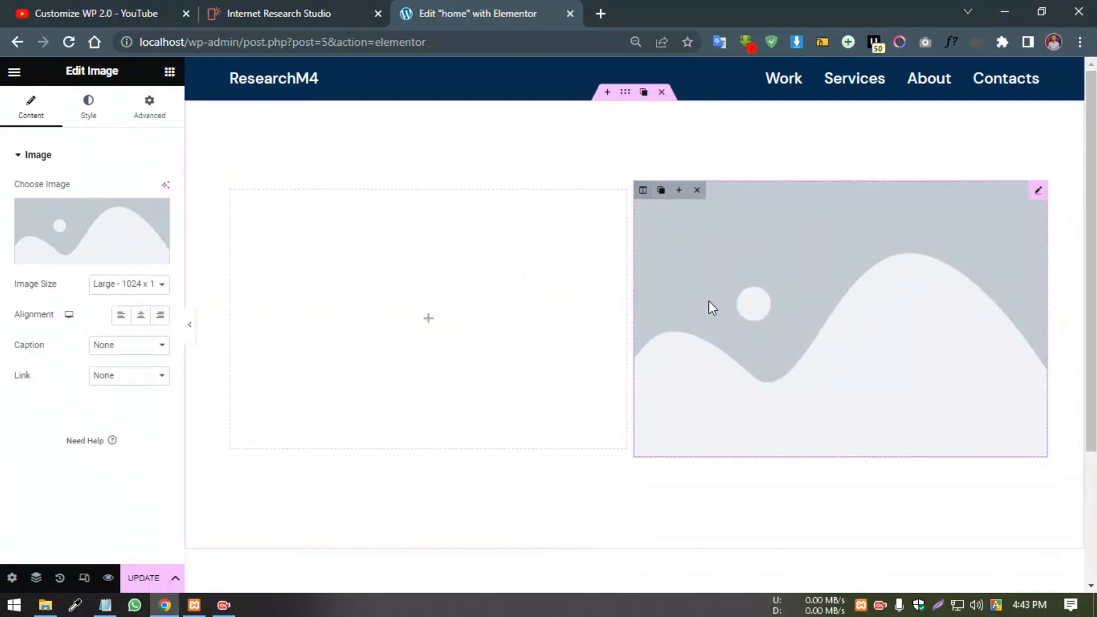
left_click(105, 257)
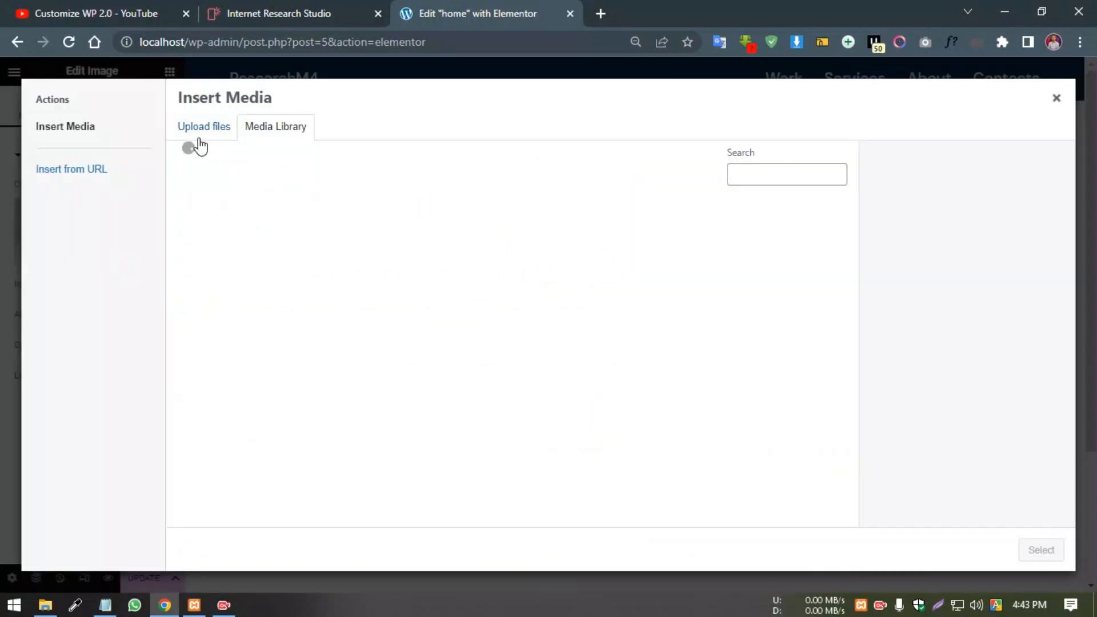
left_click(215, 131)
left_click(634, 346)
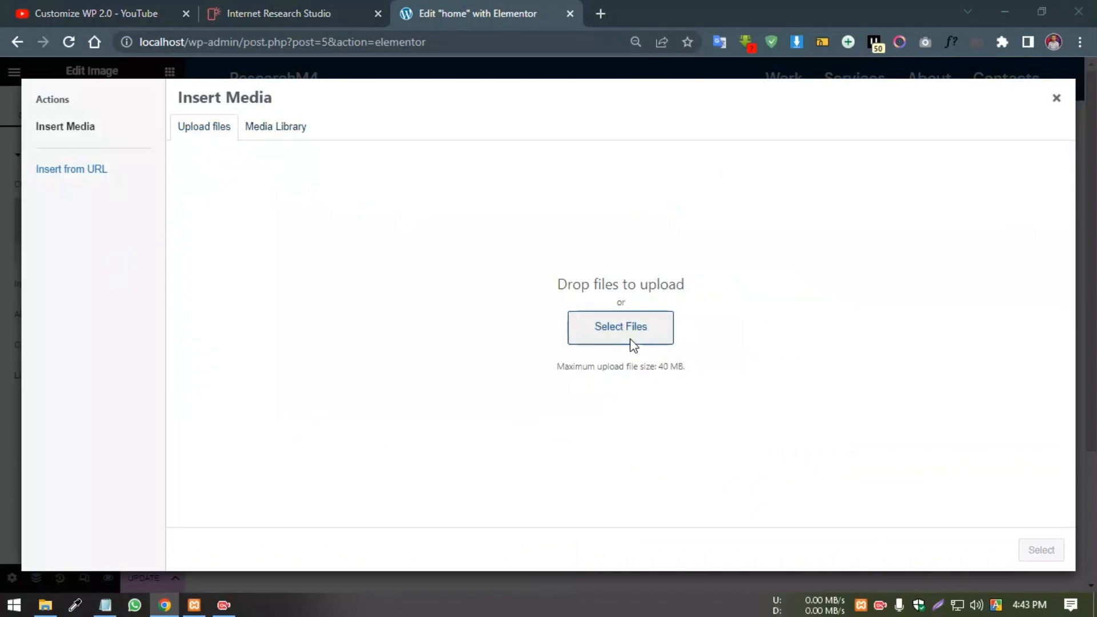
double_click(926, 154)
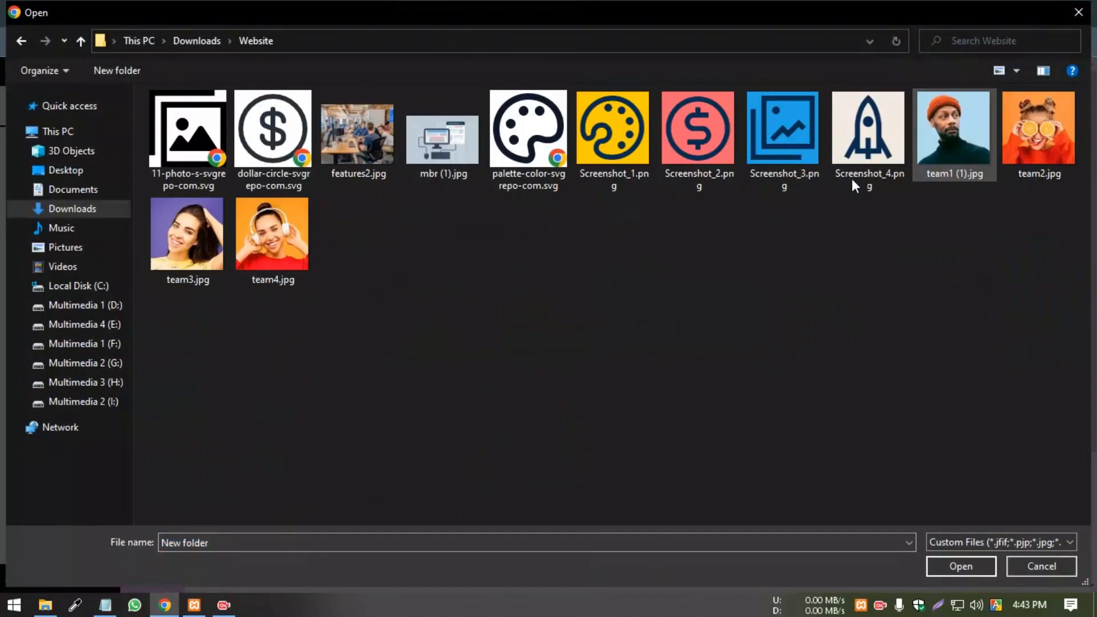
left_click(469, 150)
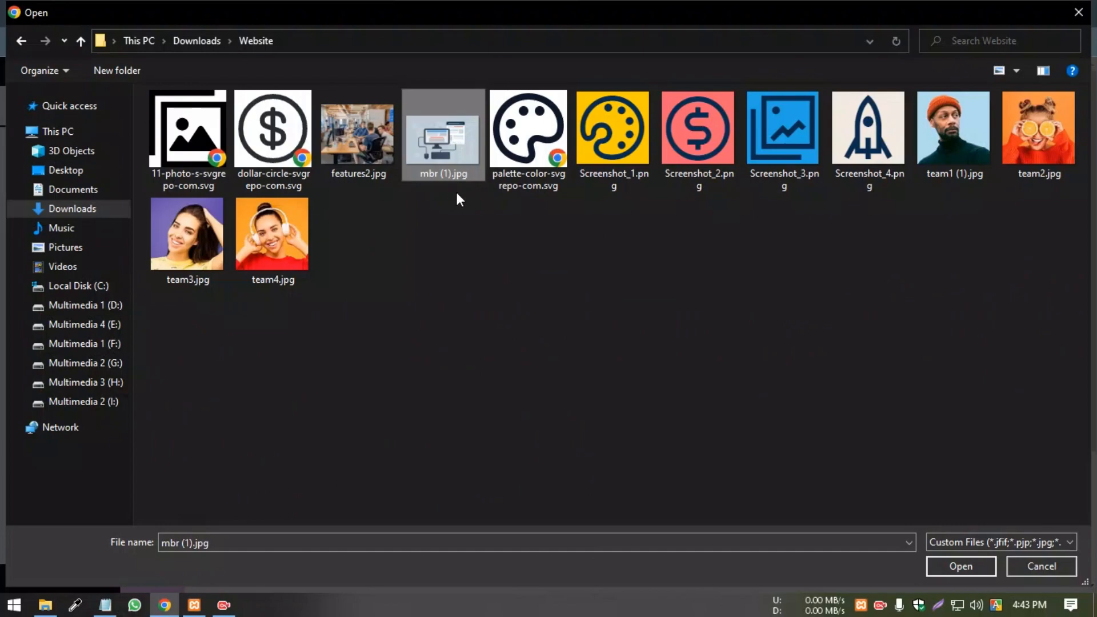
left_click(993, 568)
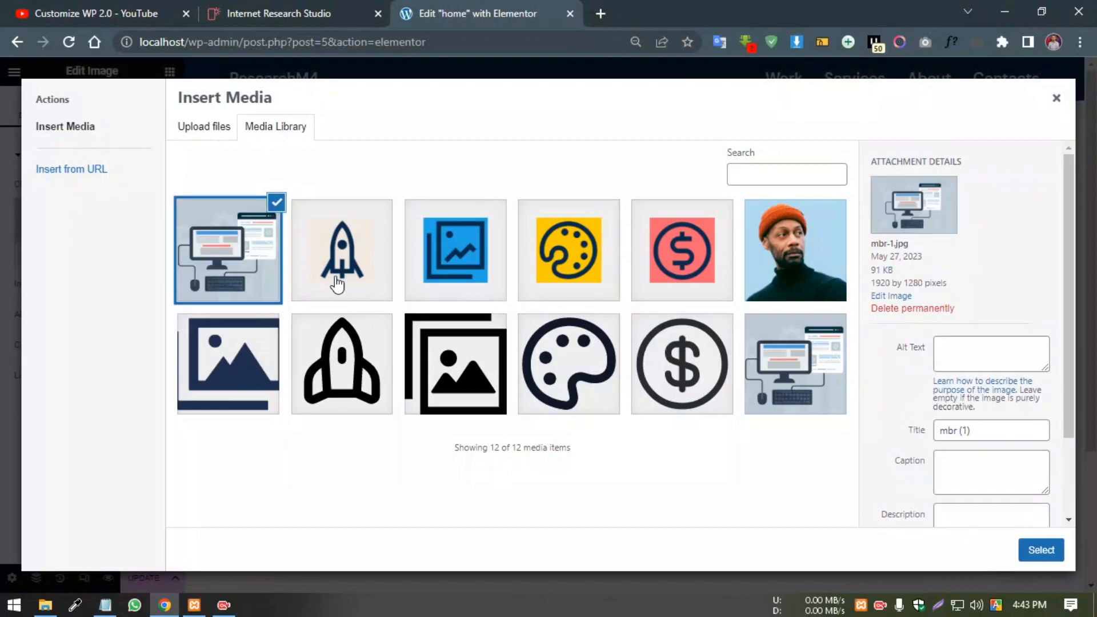
left_click(1040, 549)
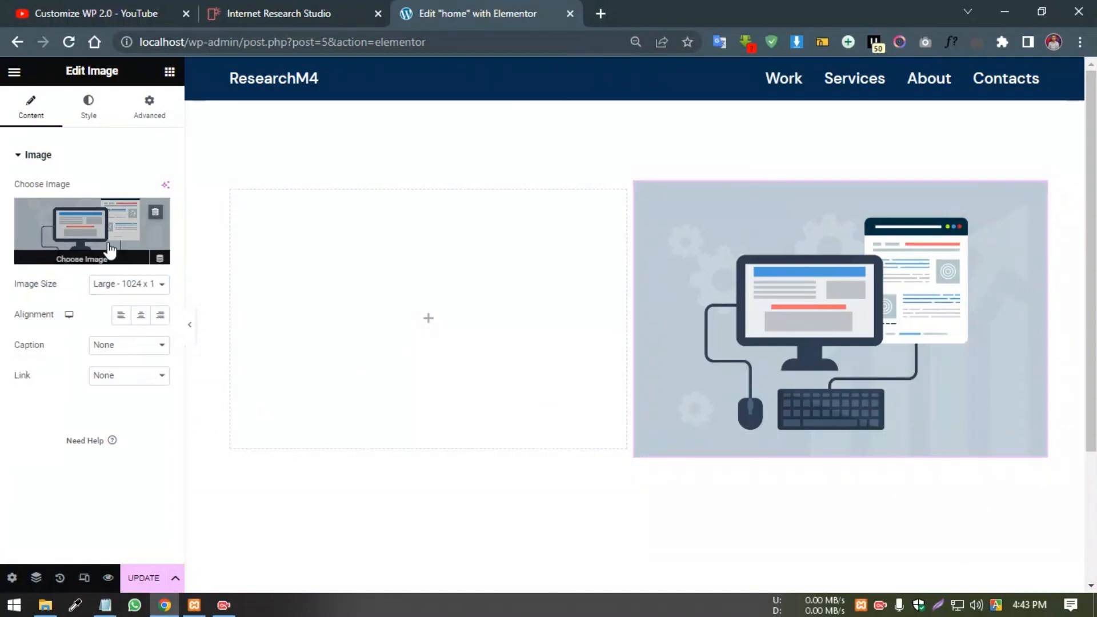
Set the width of the image in the right column to 450 px.
left_click(88, 108)
left_click(156, 184)
left_click(155, 196)
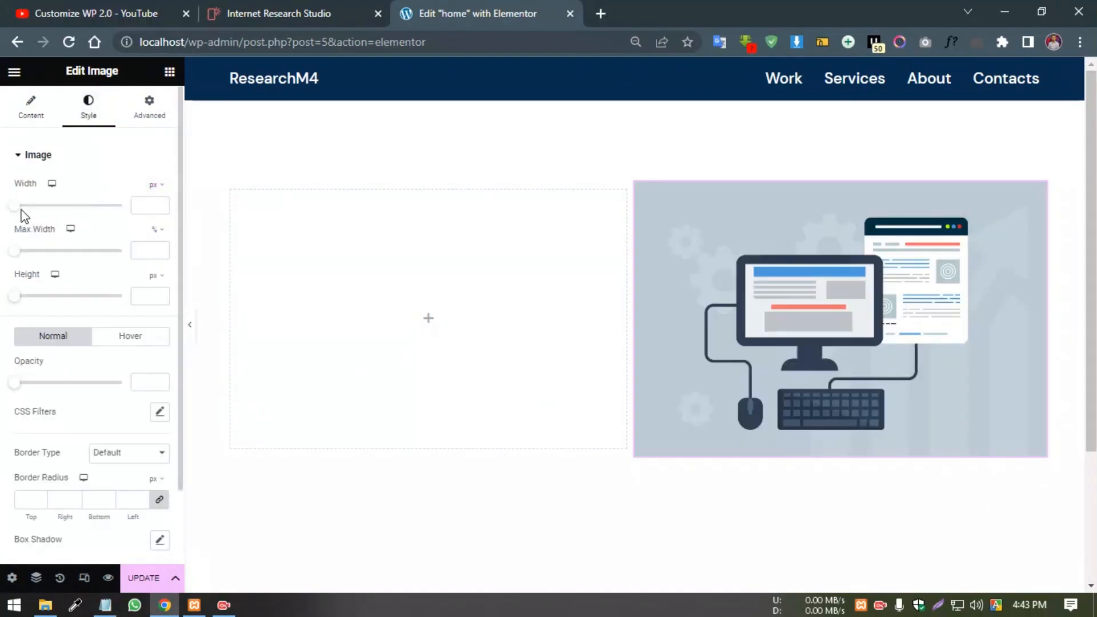
left_click_drag(22, 212, 63, 215)
left_click(163, 209)
left_click(163, 210)
left_click(163, 210)
left_click(163, 210)
left_click(163, 210)
left_click(162, 209)
left_click(163, 210)
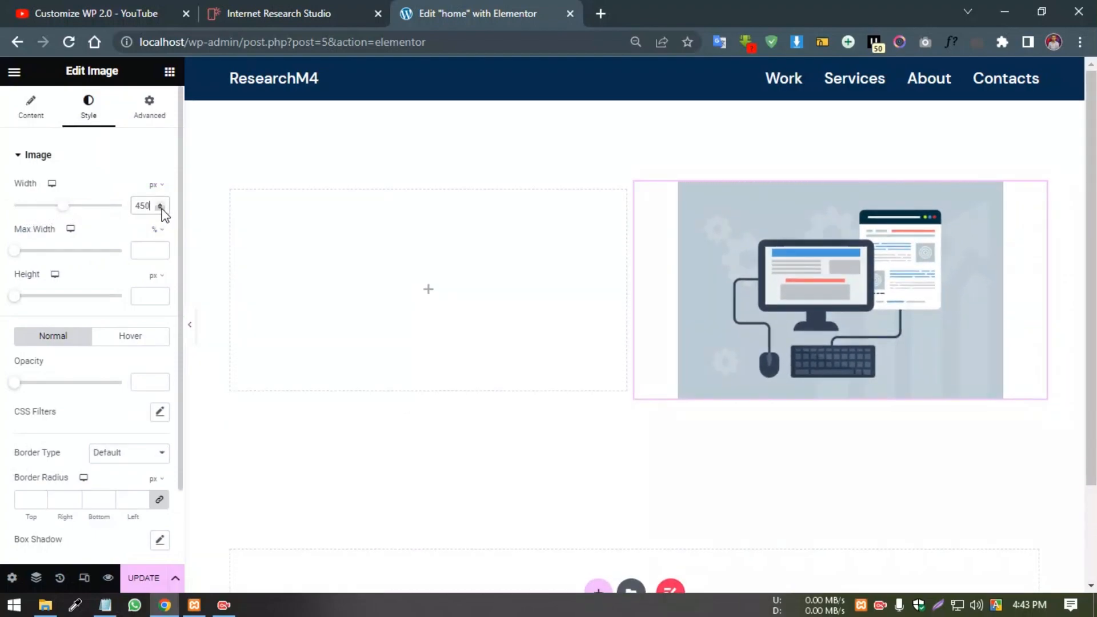
Align the image in the right column to the right.
left_click(24, 113)
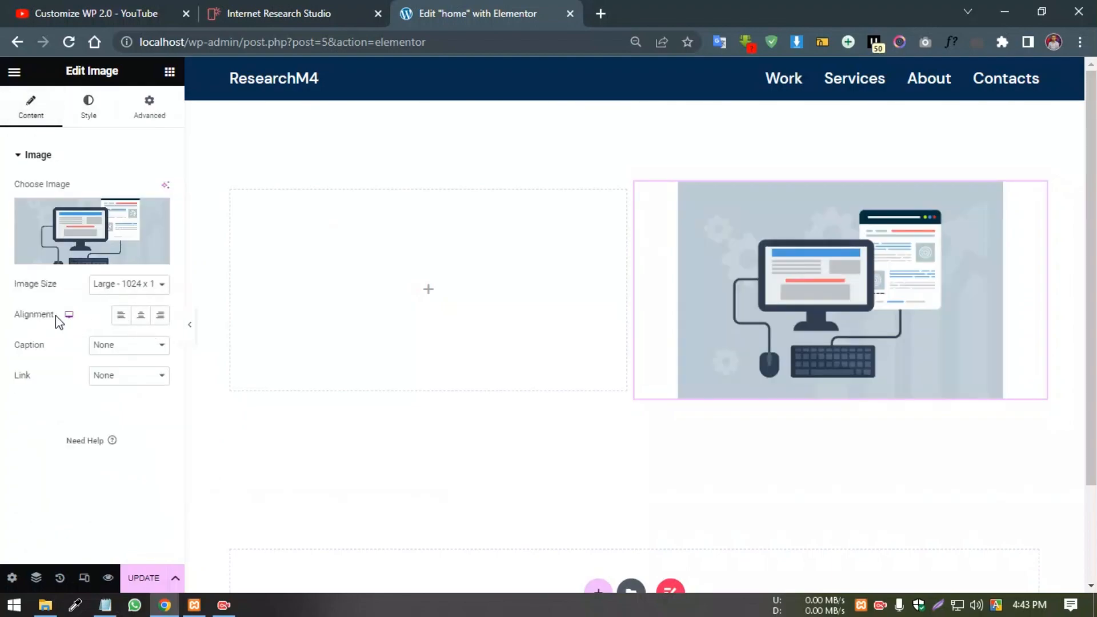
left_click(162, 316)
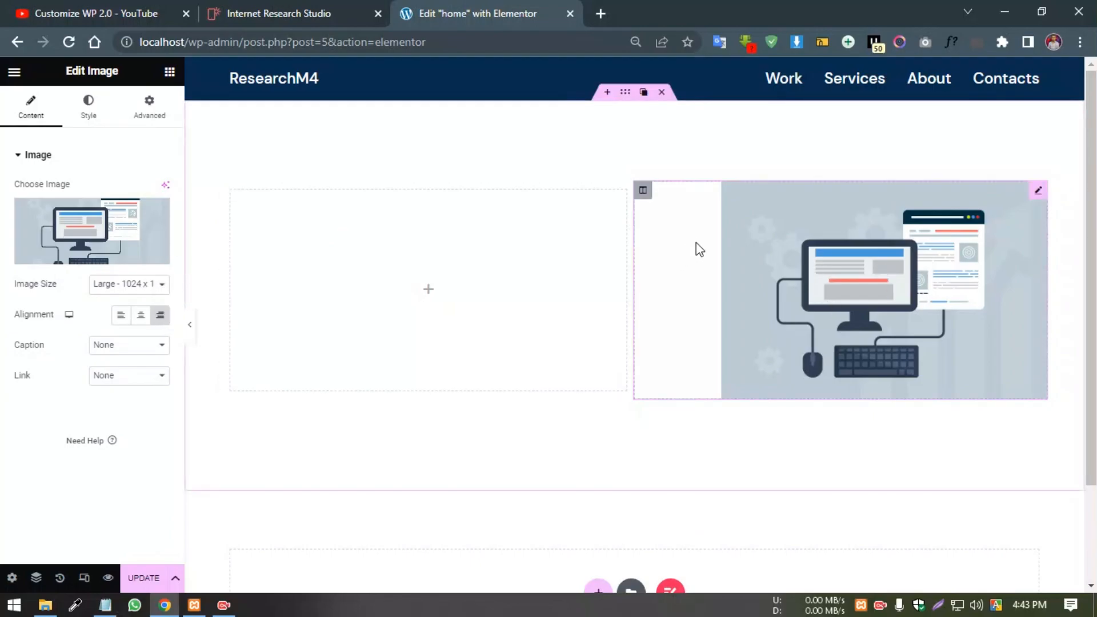
Inspect the font family, weight, size, line height and colour of the reference page's main heading with WhatFont.
left_click(309, 9)
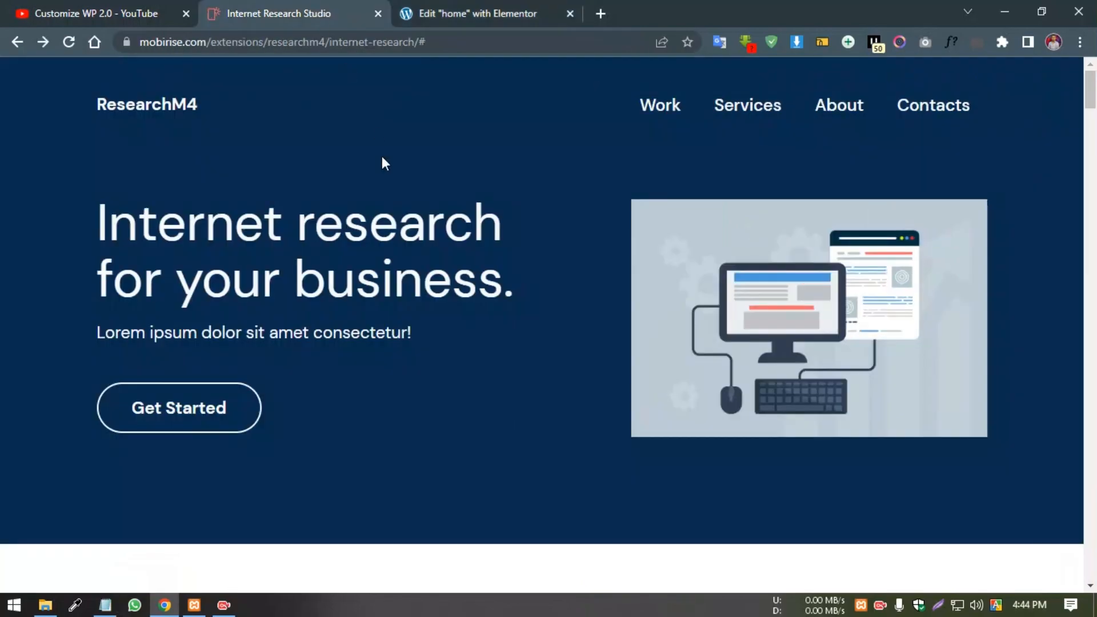
left_click_drag(490, 227, 516, 225)
right_click(362, 225)
left_click(421, 187)
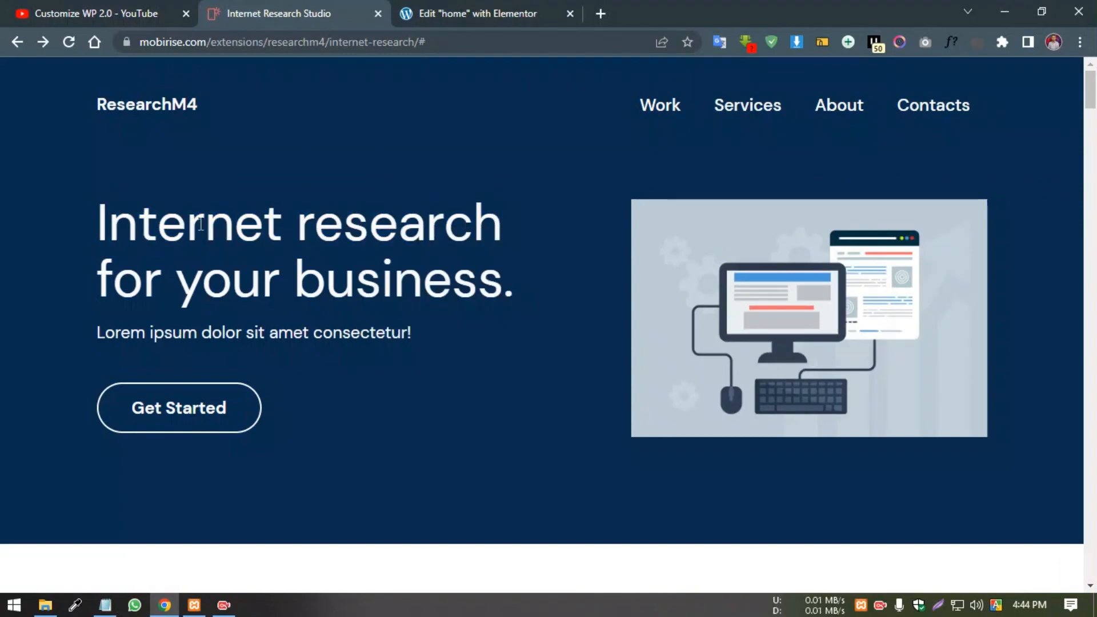
left_click(950, 42)
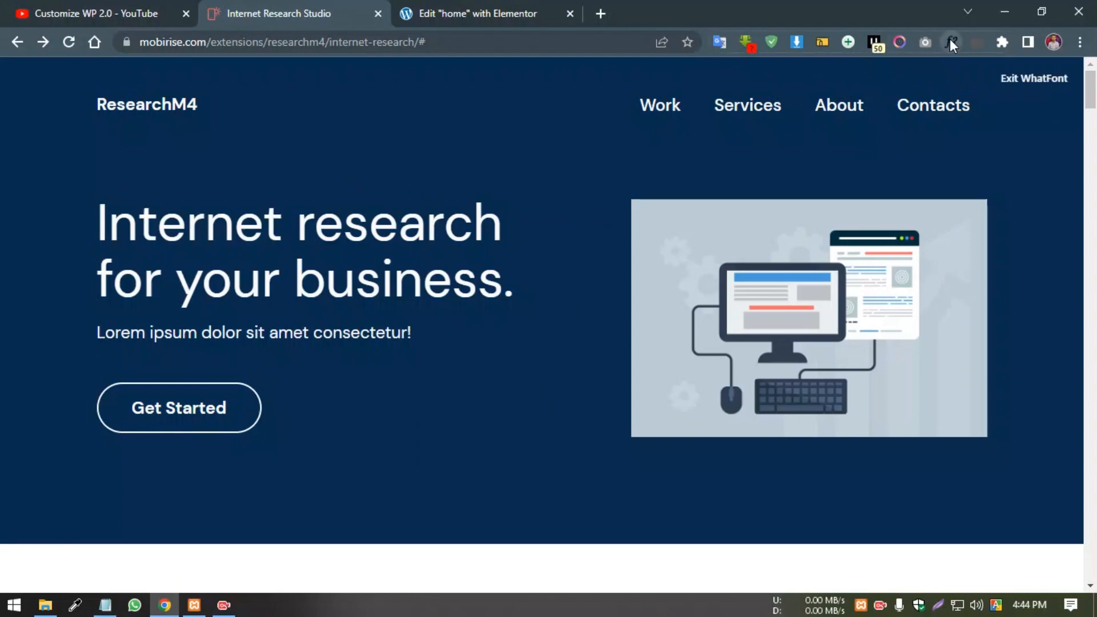
left_click(377, 224)
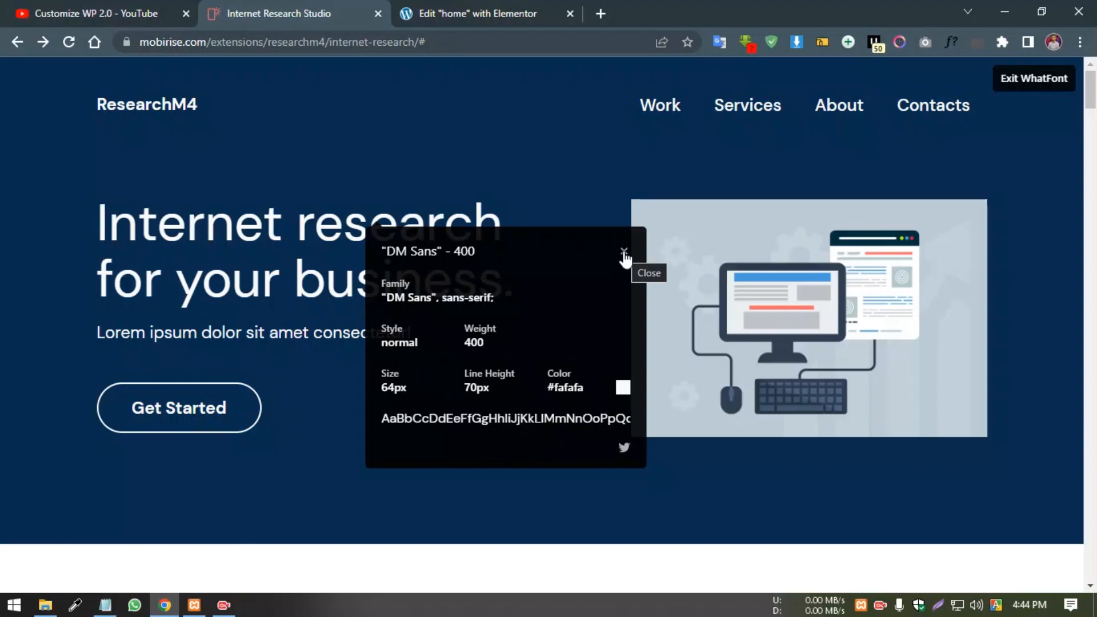
left_click(435, 7)
left_click(268, 13)
left_click(1056, 82)
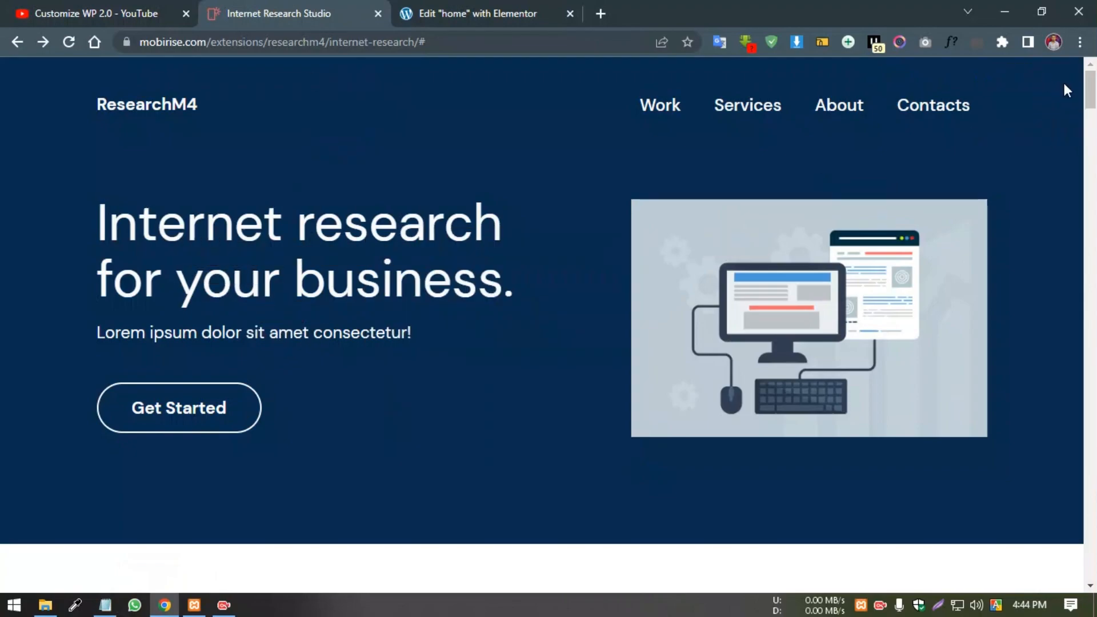
Copy the heading text "Internet research for your business." from the reference page and return to the Elementor editor.
left_click_drag(102, 221, 522, 282)
key("ctrl+c")
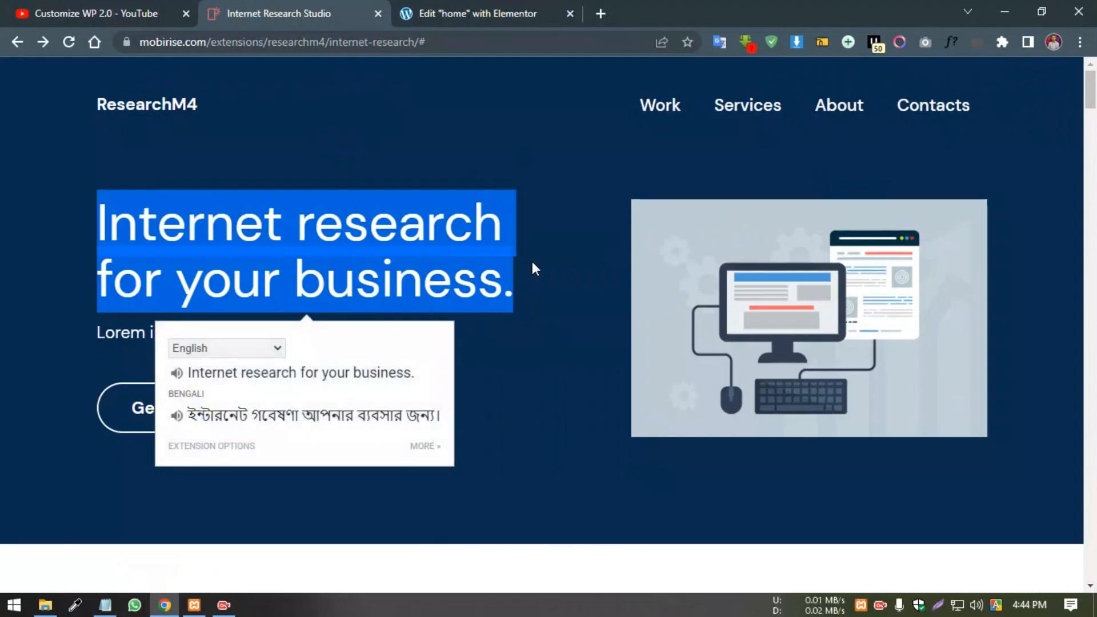
left_click(445, 332)
left_click(487, 13)
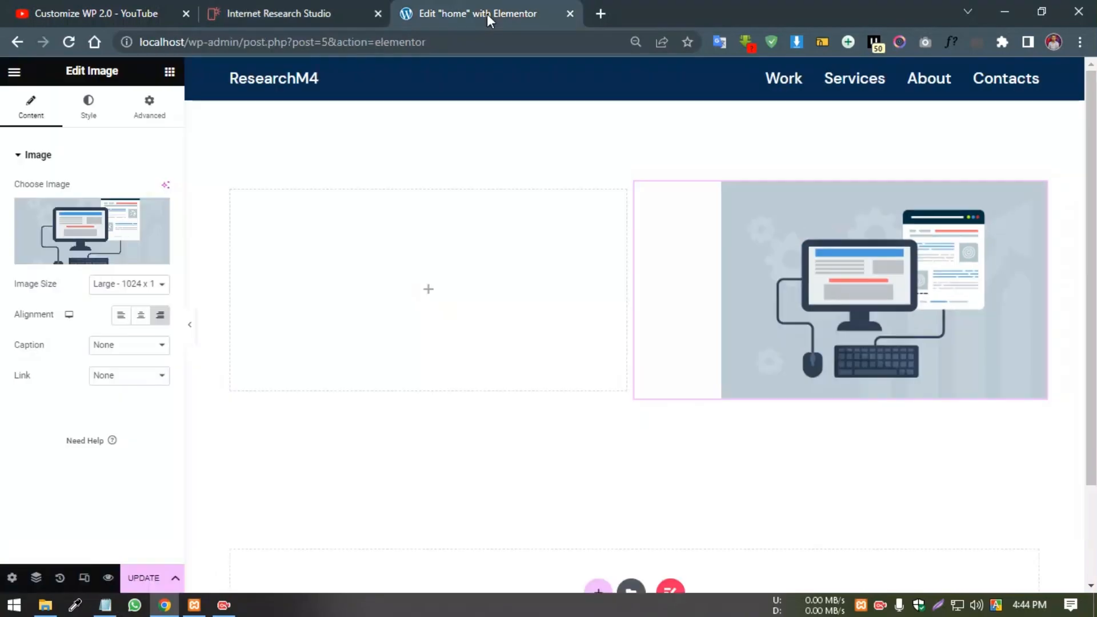
Add a Heading widget to the empty left column and replace its title with the copied text.
left_click(170, 71)
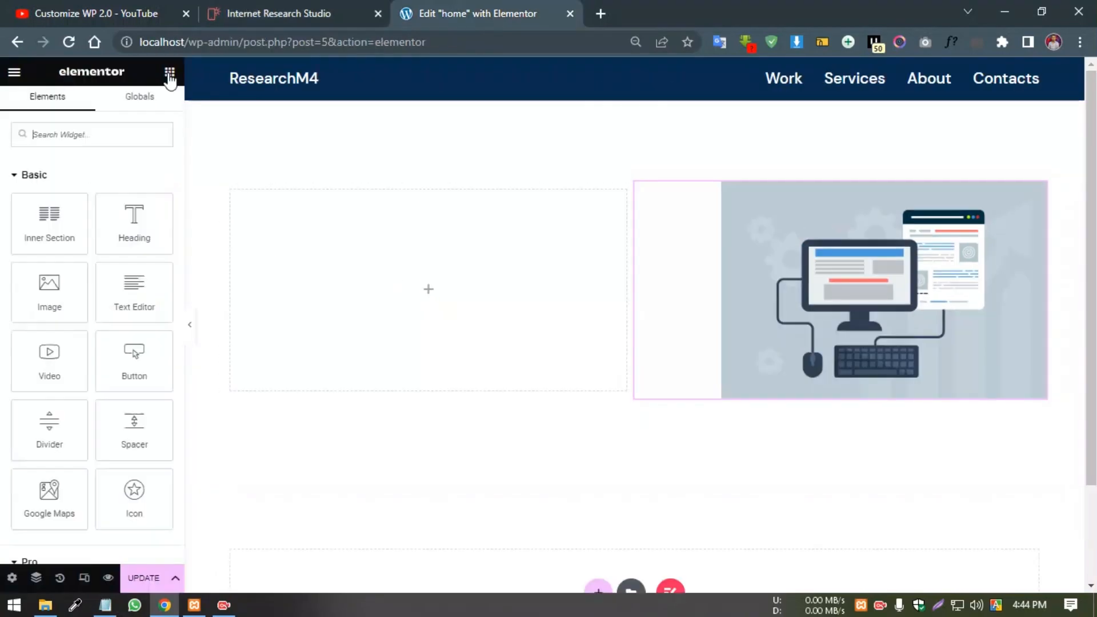
left_click_drag(133, 234, 394, 289)
left_click(125, 232)
key("ctrl+a")
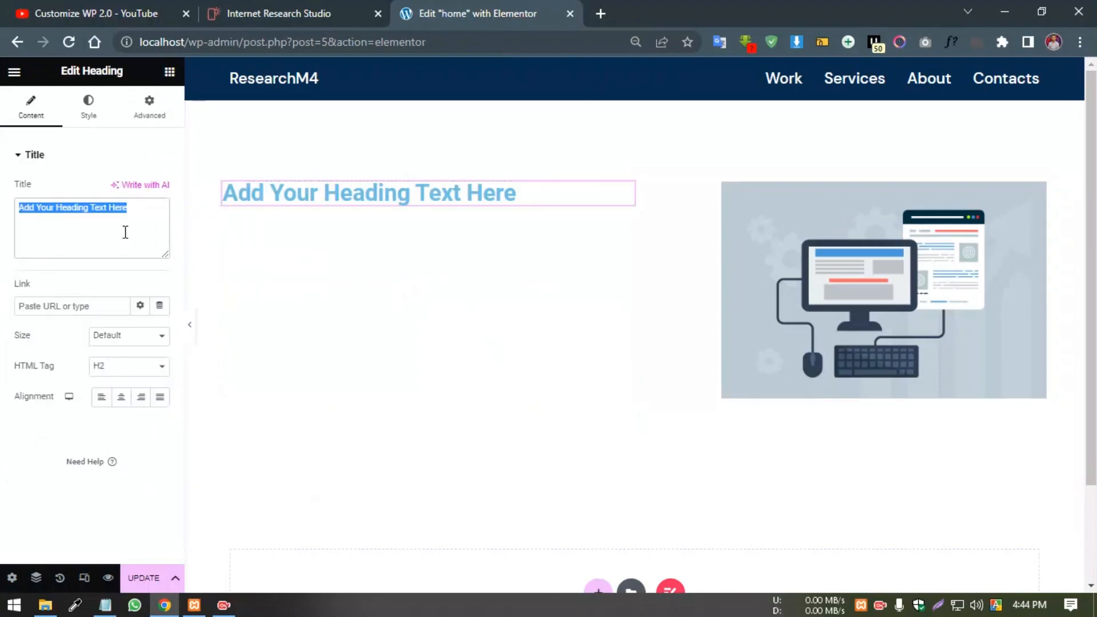
key("ctrl+v")
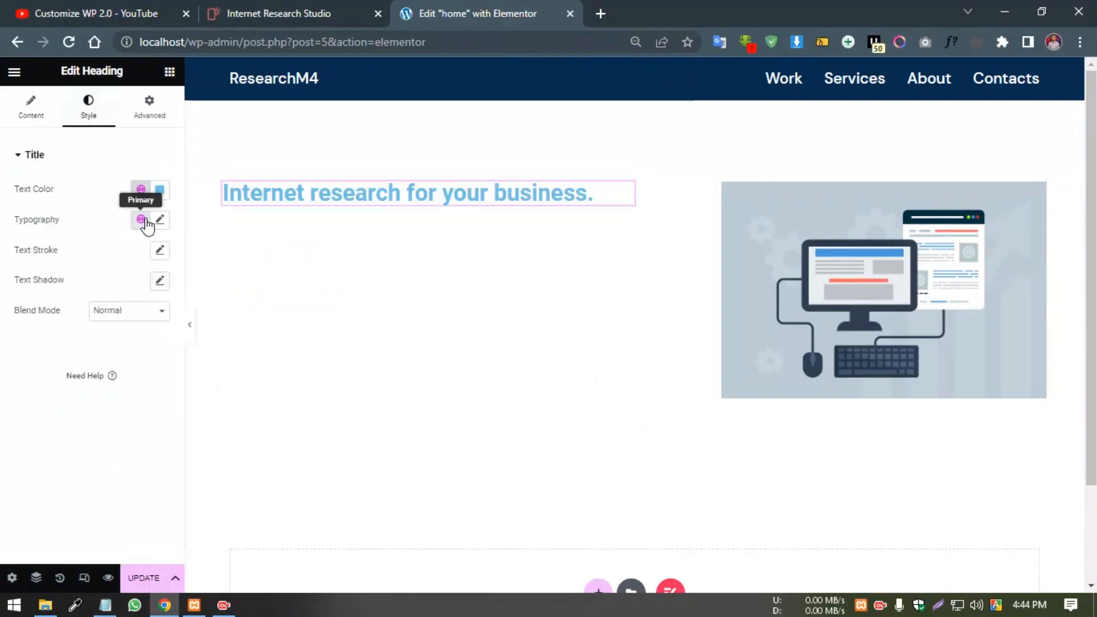
Set the heading's text color to the global color white.
left_click(141, 189)
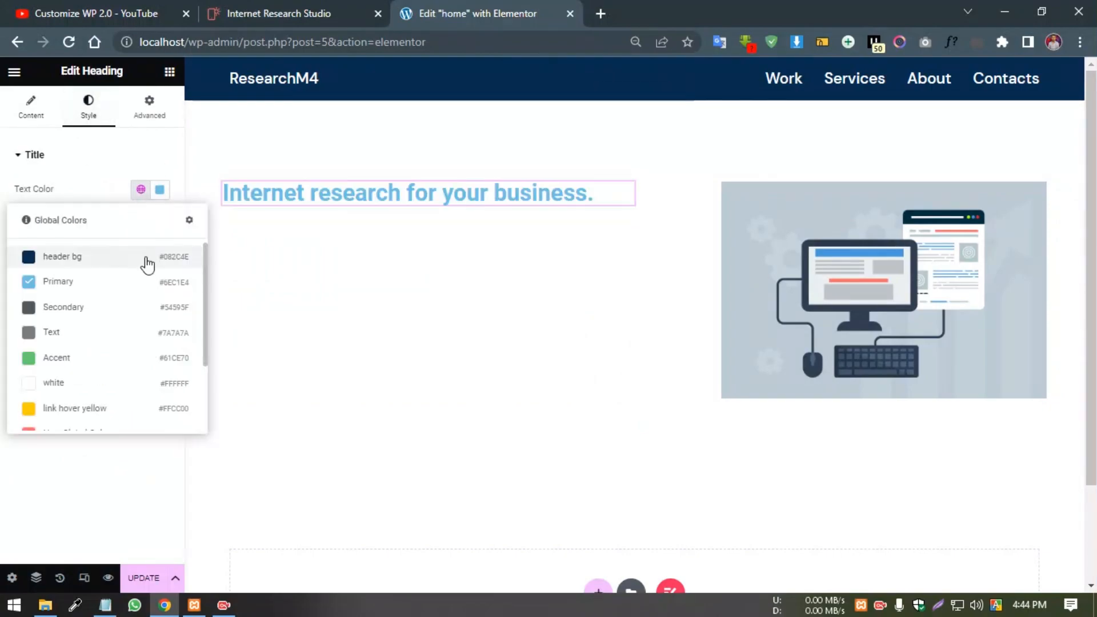
left_click(276, 9)
left_click(549, 12)
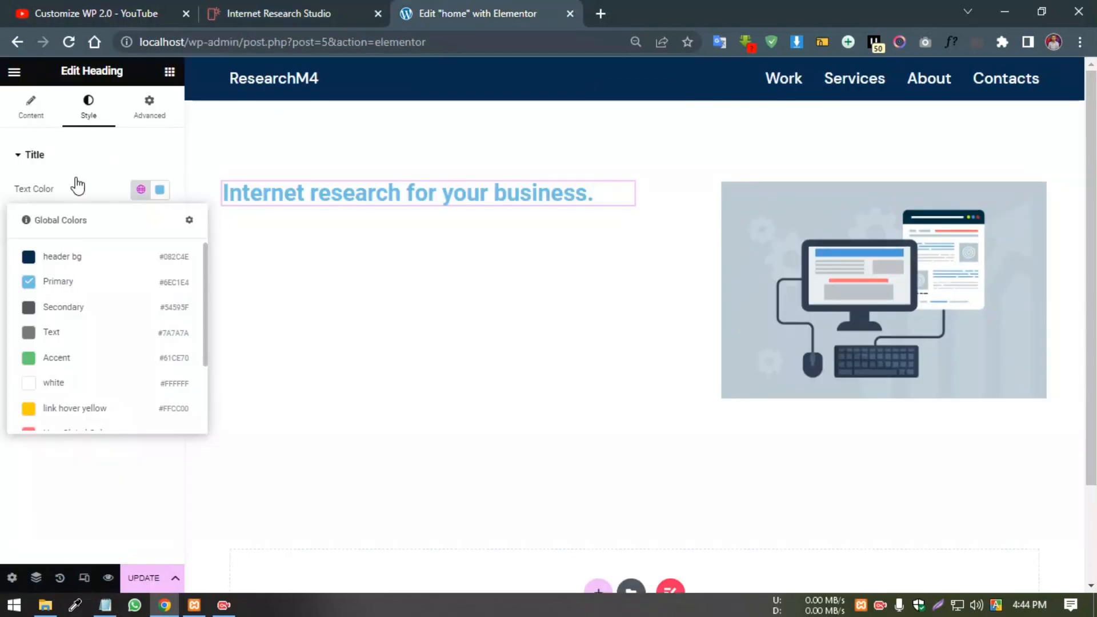
scroll(70, 371, "down", 1)
scroll(69, 370, "down", 1)
left_click(54, 304)
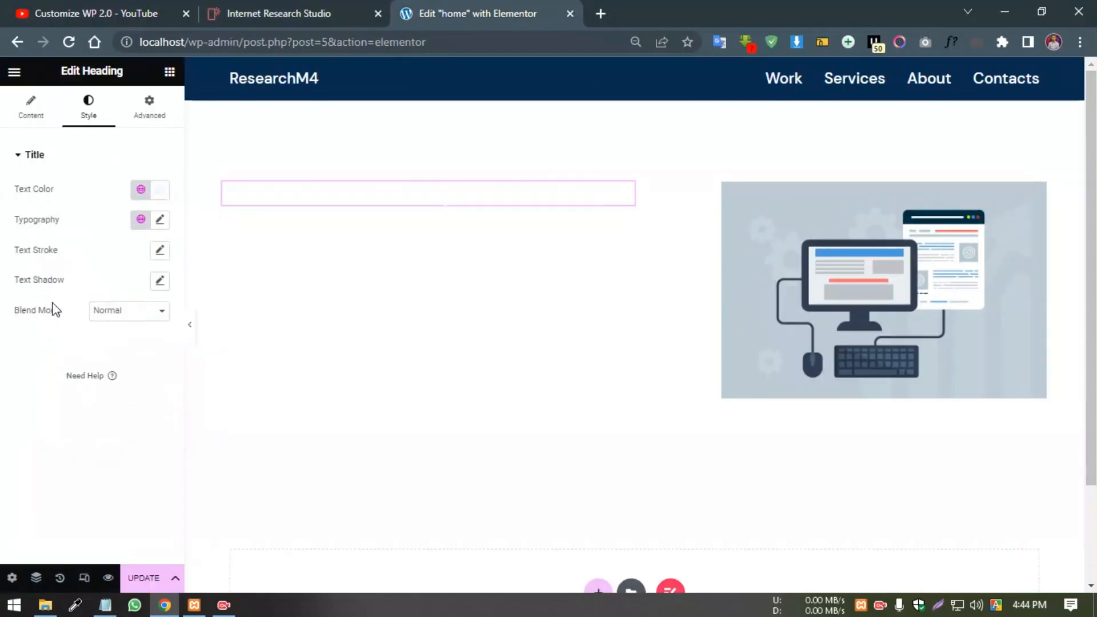
Sample the hero background color #082c4e on the reference page with Quick HTML Color Picker and return to the Elementor editor.
left_click(294, 8)
left_click(482, 9)
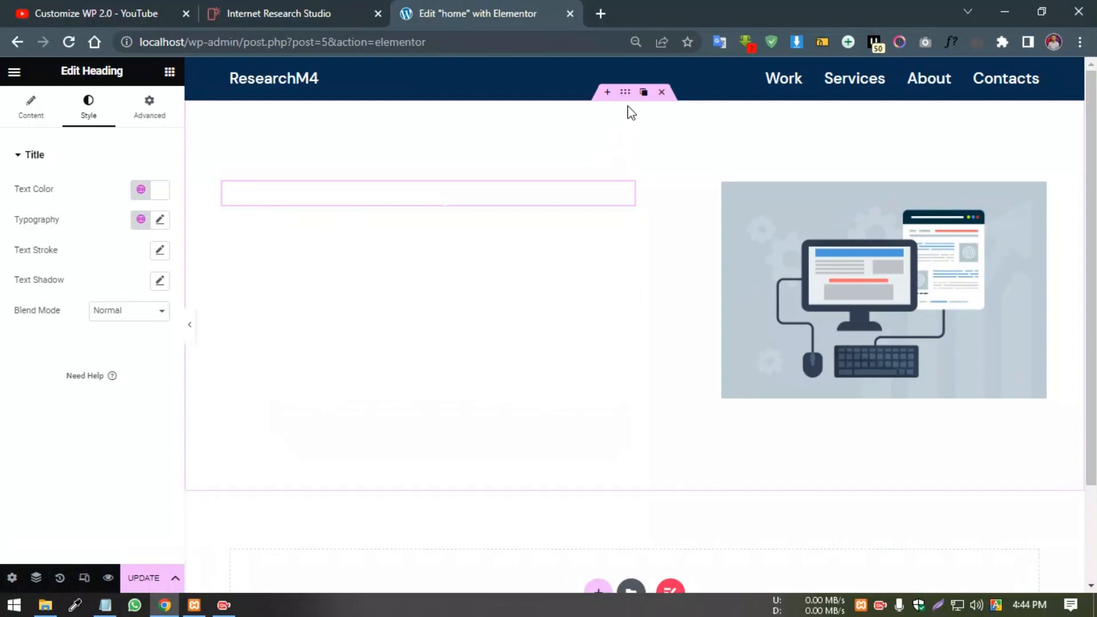
left_click(290, 11)
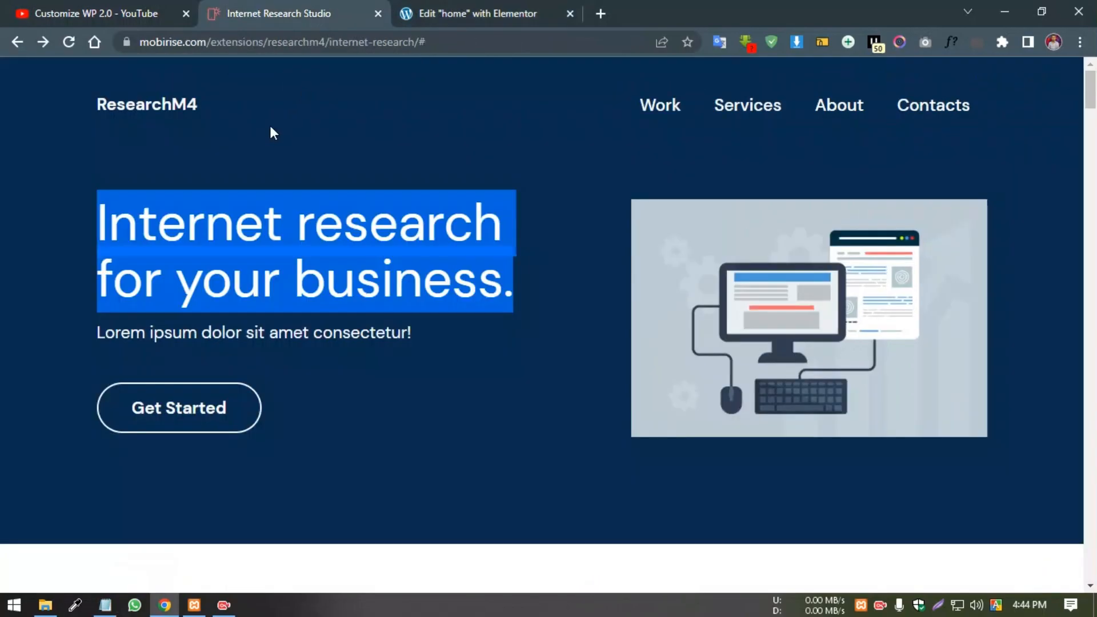
left_click(407, 417)
left_click(77, 605)
left_click(451, 278)
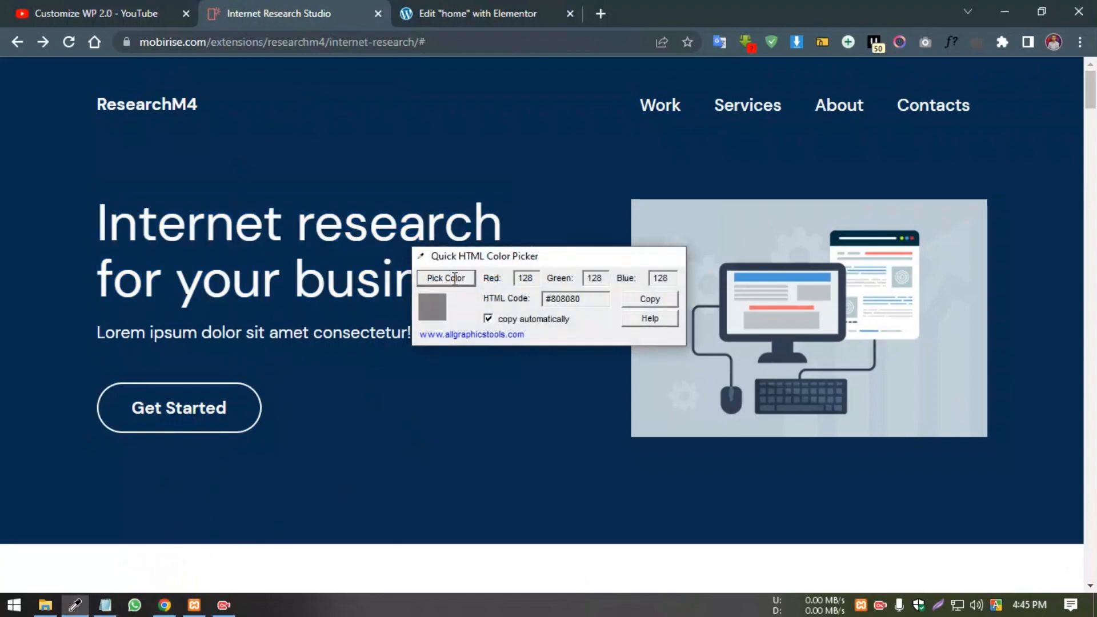
left_click(285, 154)
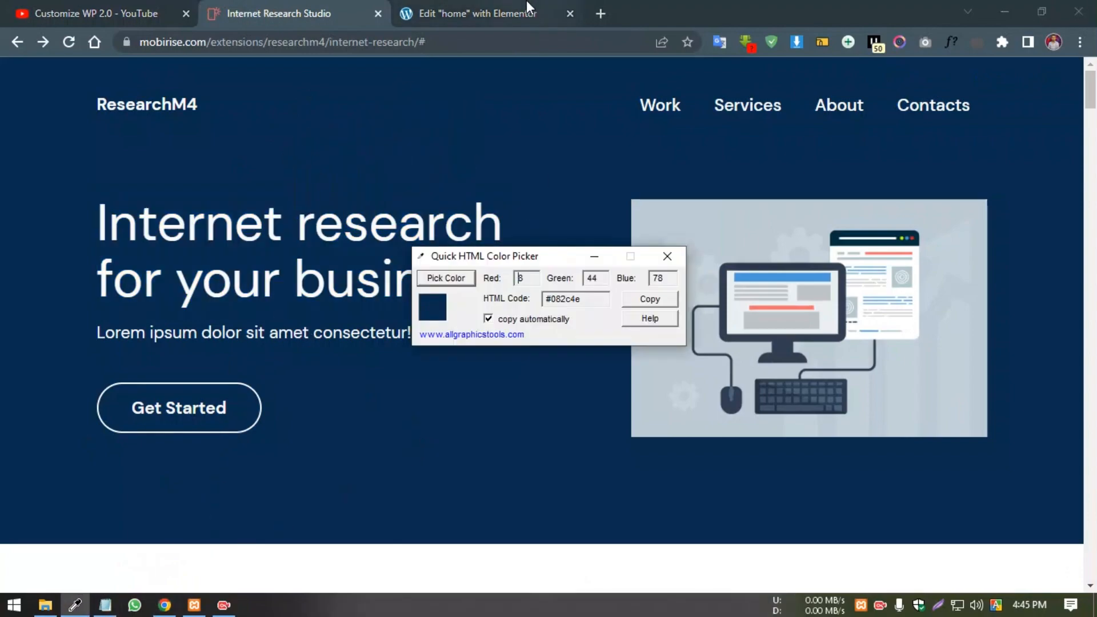
mouse_move(526, 1)
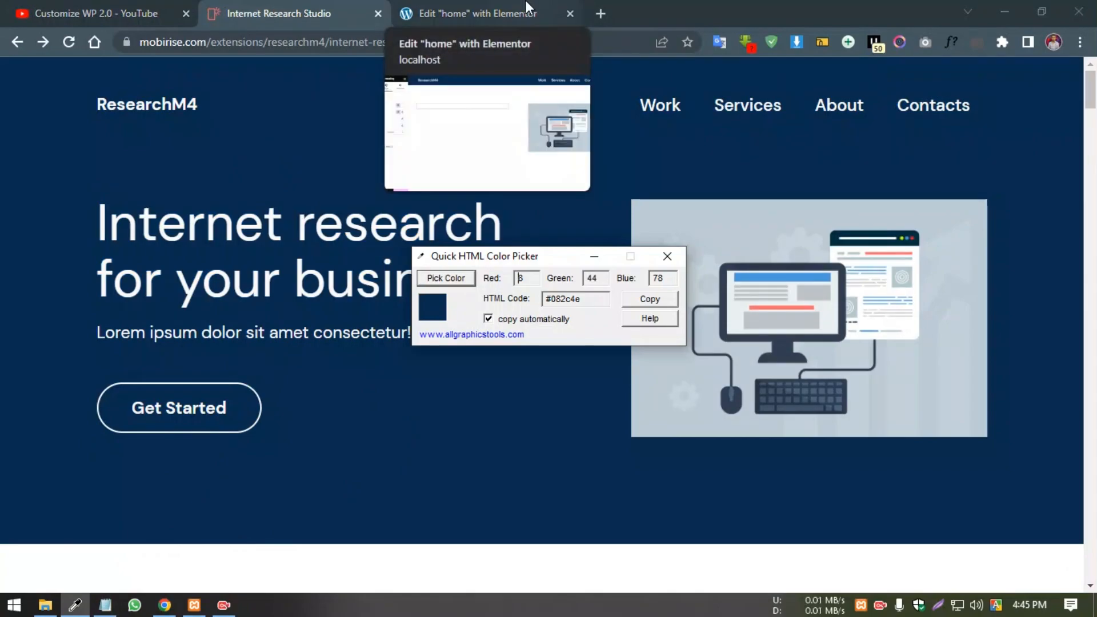
left_click(526, 1)
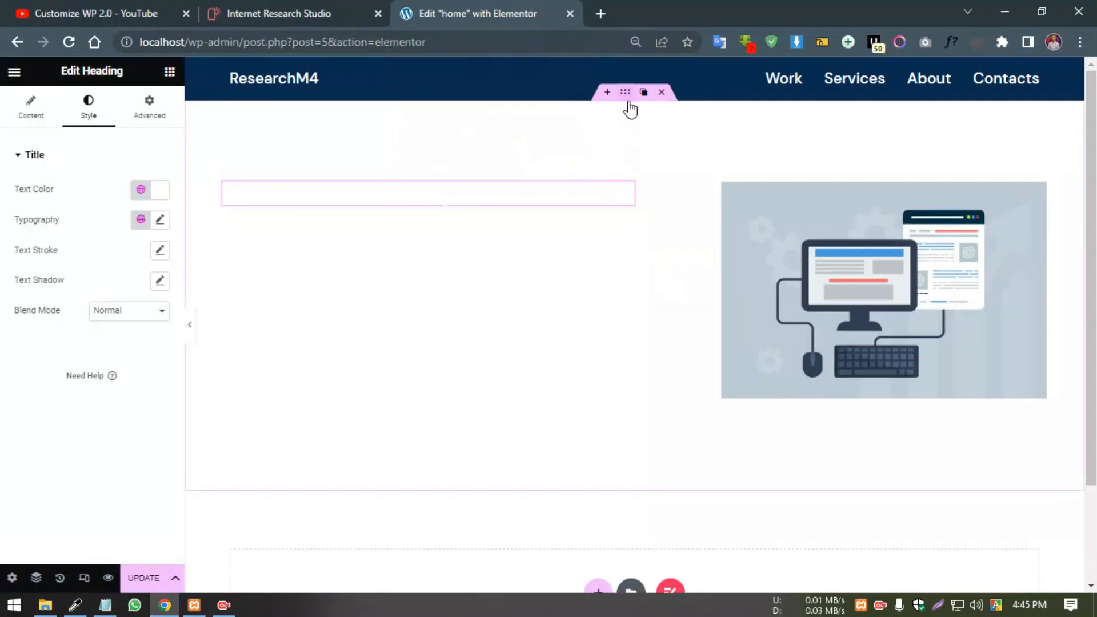
Give the hero section a classic background in the global color header bg.
left_click(625, 92)
left_click(86, 106)
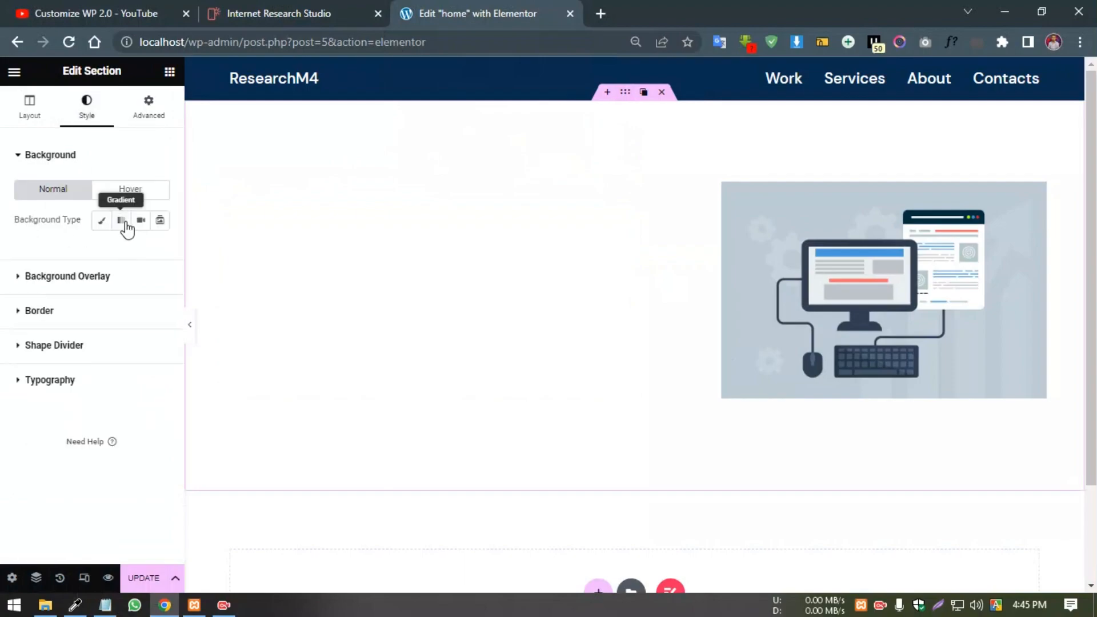
left_click(103, 222)
left_click(141, 249)
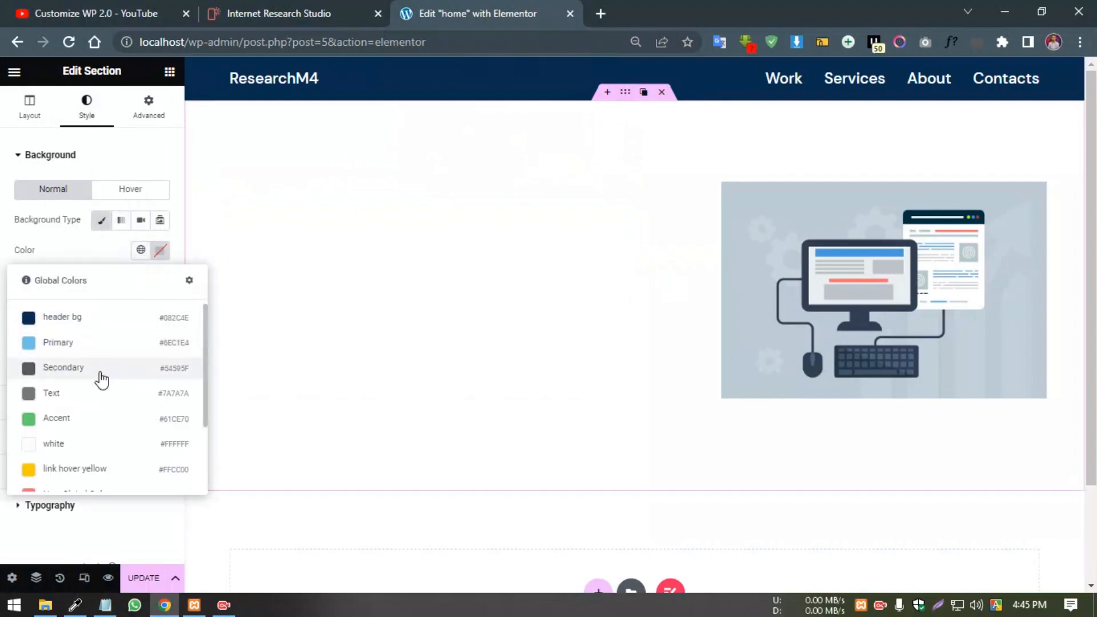
left_click(155, 325)
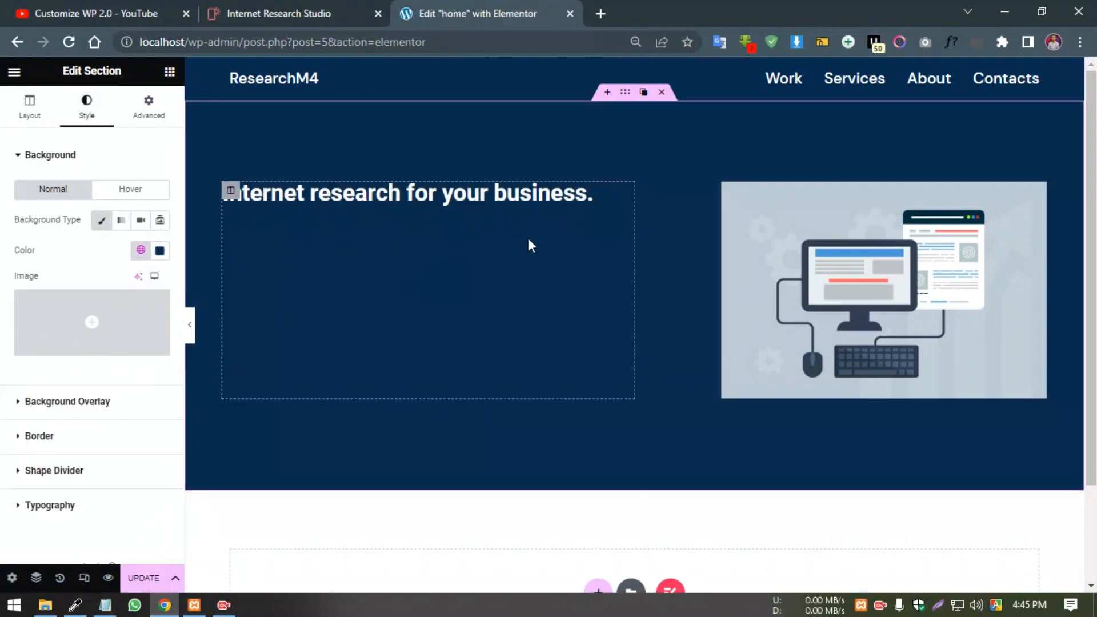
Set the font family of the heading in the left column to DM Sans.
left_click(380, 195)
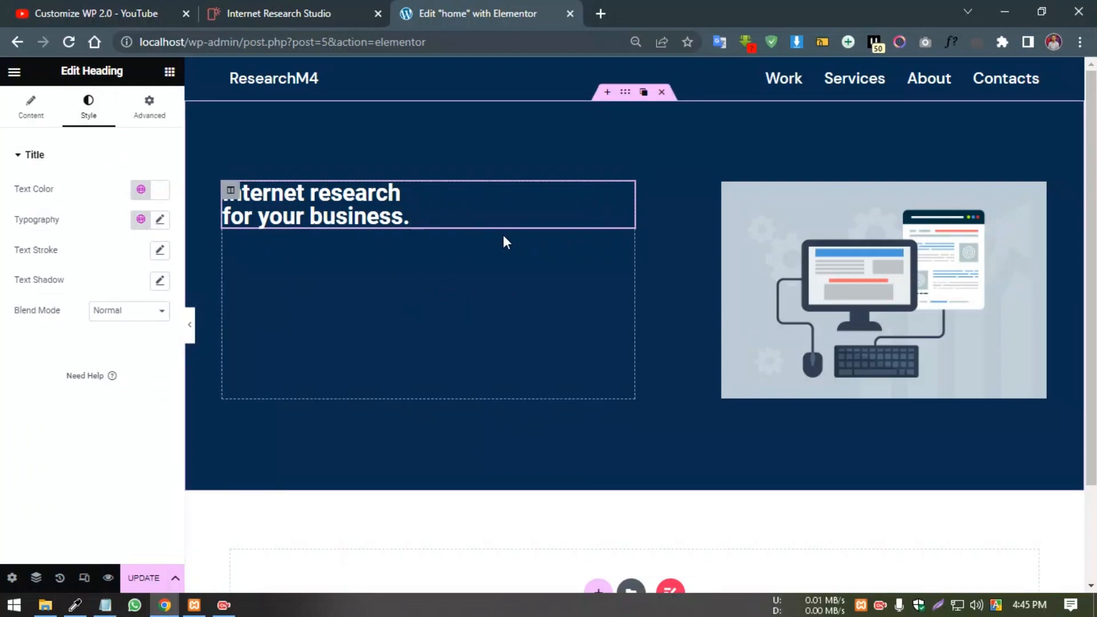
left_click(159, 222)
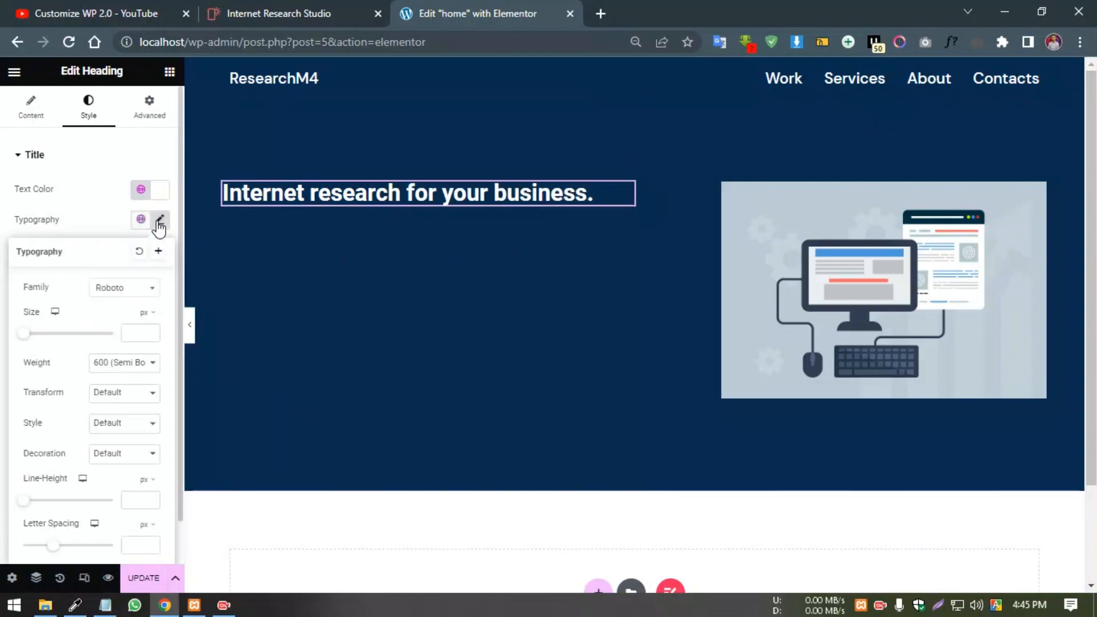
left_click(135, 291)
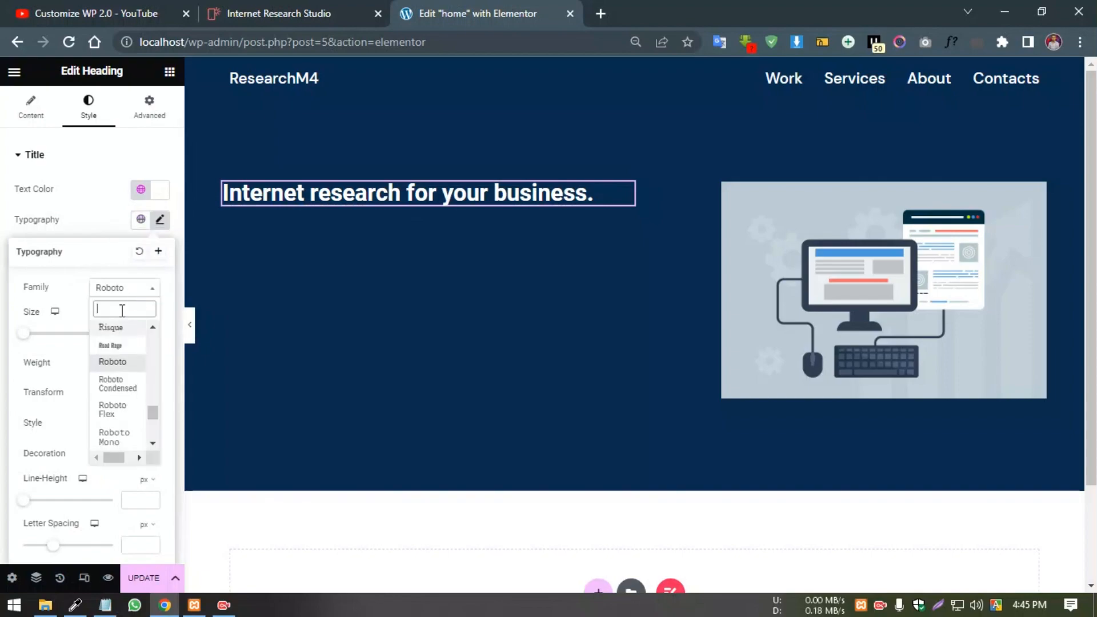
type("dm")
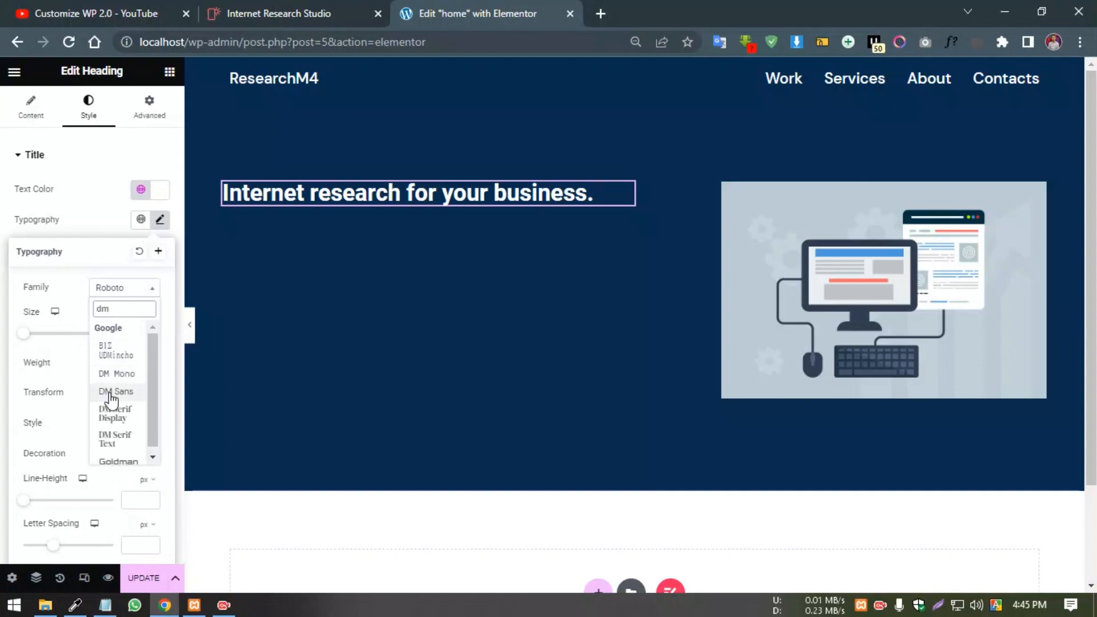
left_click(111, 395)
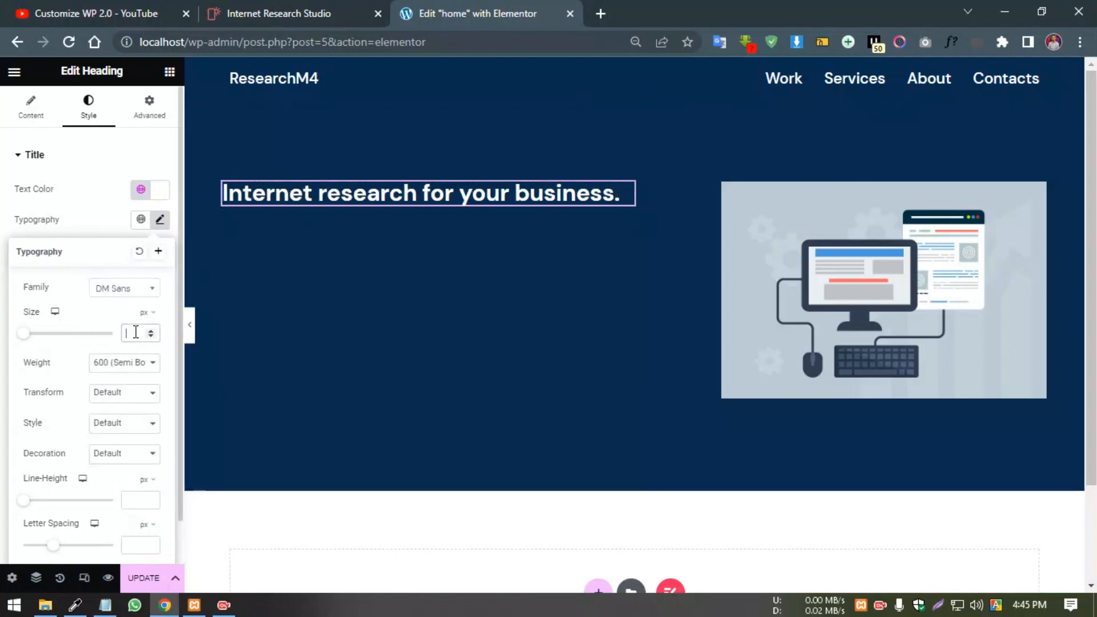
Set the heading's font size to 64 px and its weight to 400 (Normal).
left_click(136, 332)
type("3")
key("BackSpace")
type("64")
left_click(137, 362)
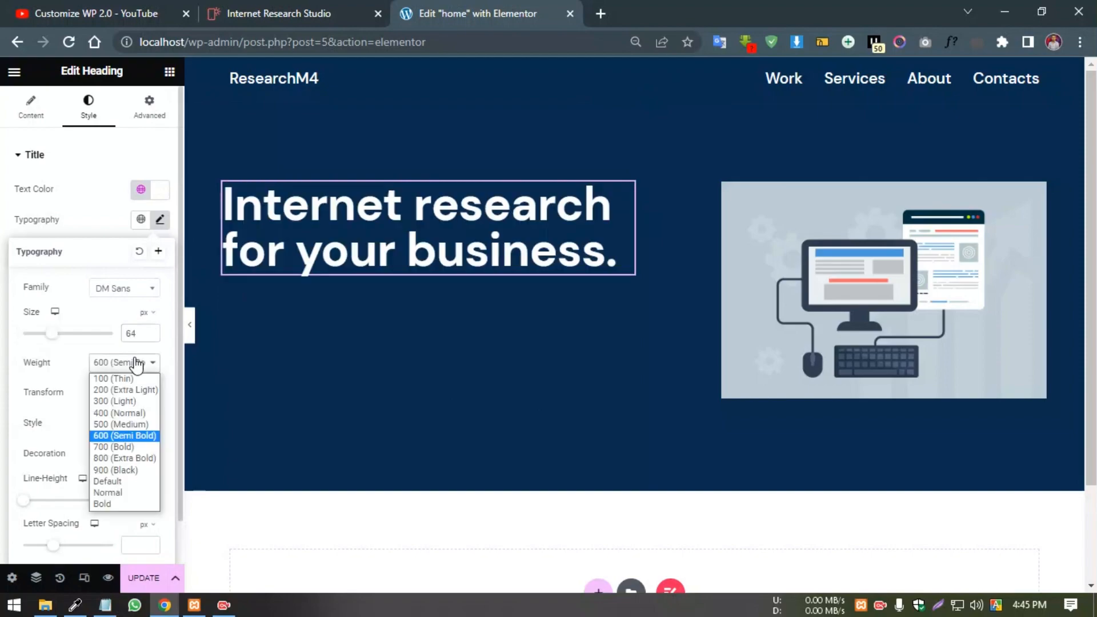
left_click(117, 410)
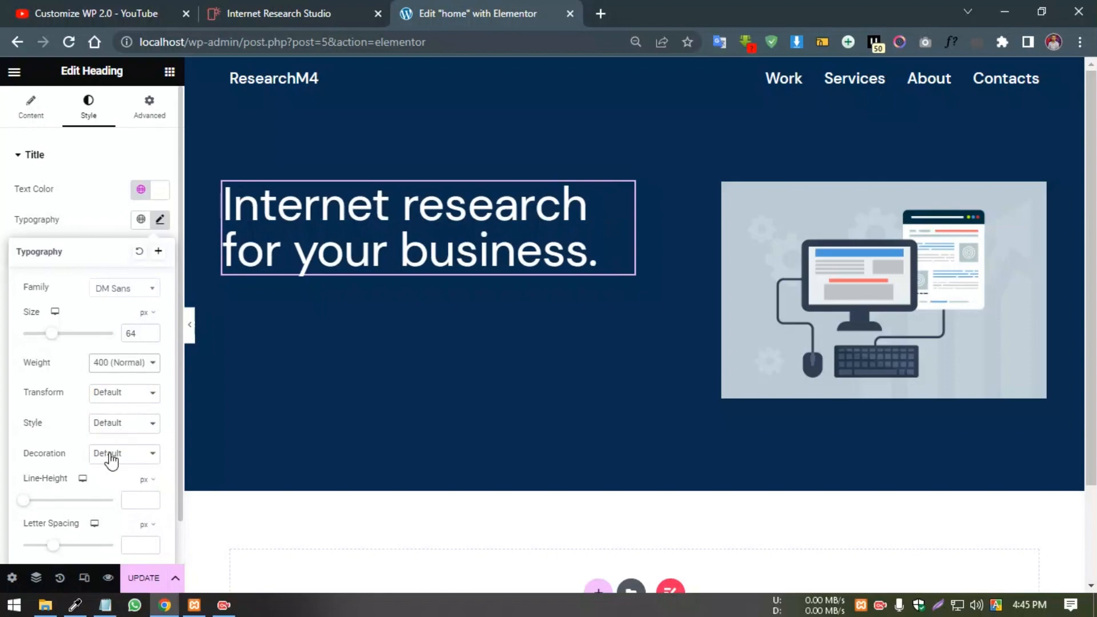
Set the heading's line height to 70 px.
scroll(109, 457, "down", 1)
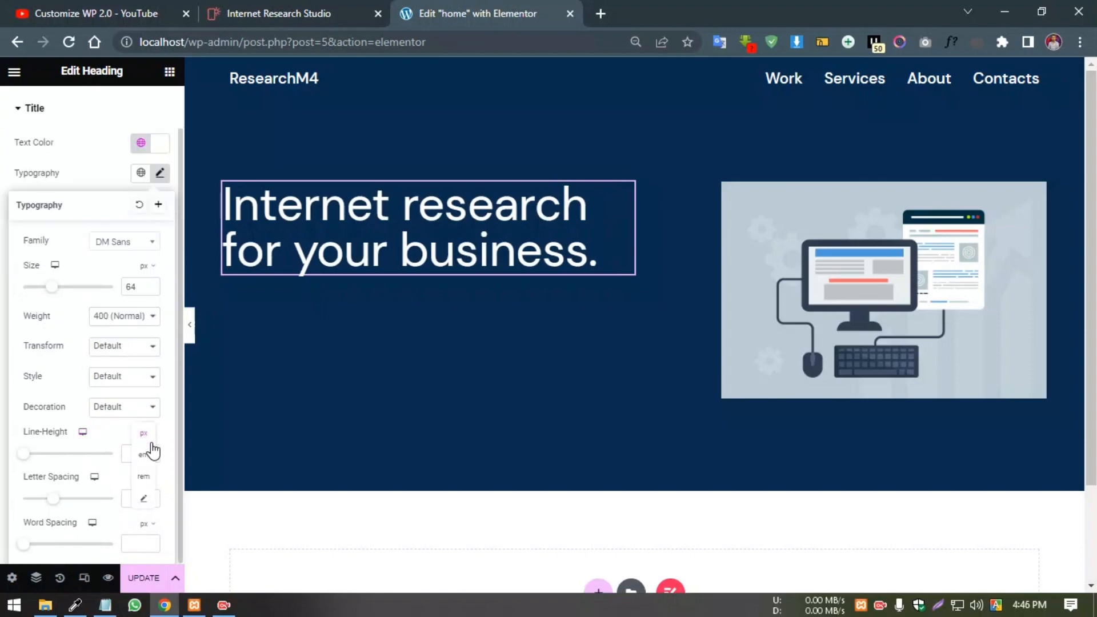
left_click(135, 455)
type("70")
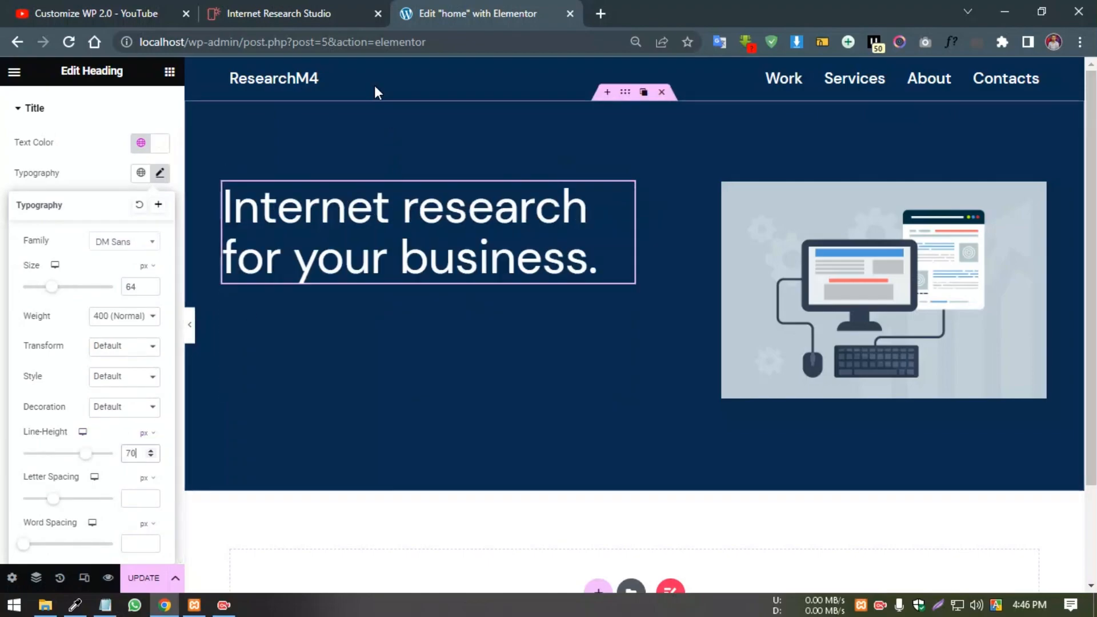
Copy the subtitle "Lorem ipsum dolor sit amet consectetur!" from the reference page.
left_click(280, 10)
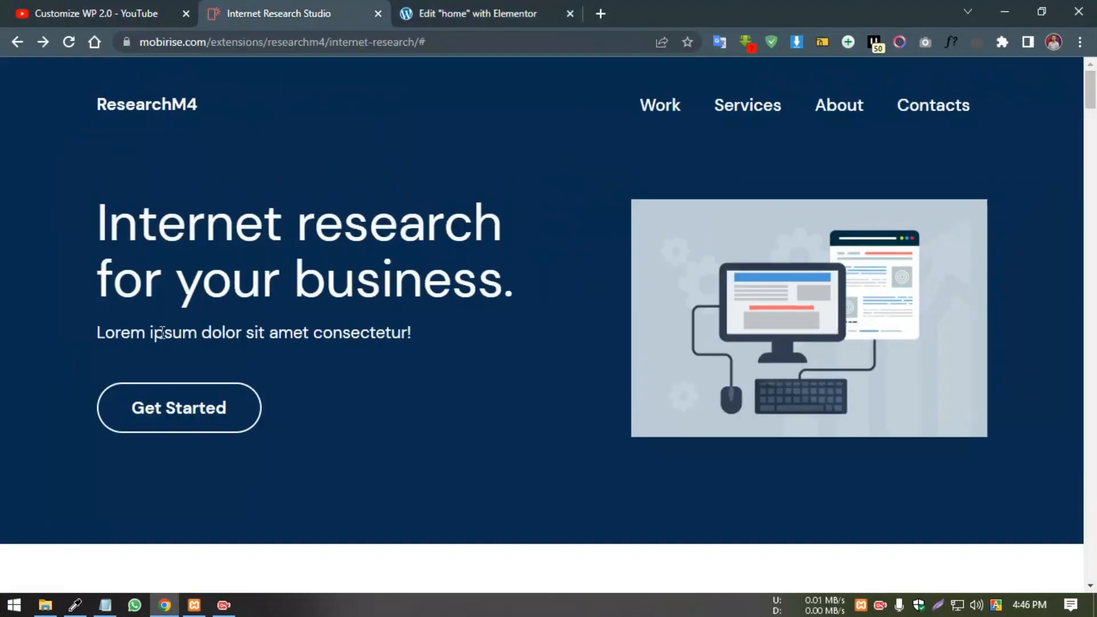
left_click_drag(100, 332, 421, 332)
key("ctrl+c")
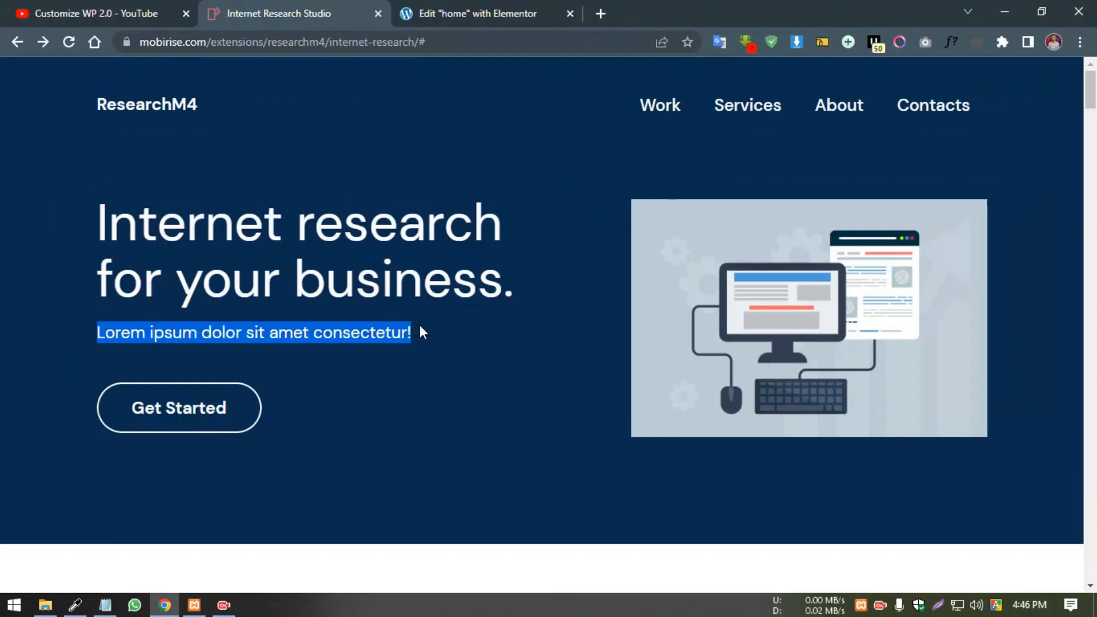
In the Elementor editor, add a Heading widget below the main heading with the copied text "Lorem ipsum dolor sit amet consectetur!".
left_click(468, 329)
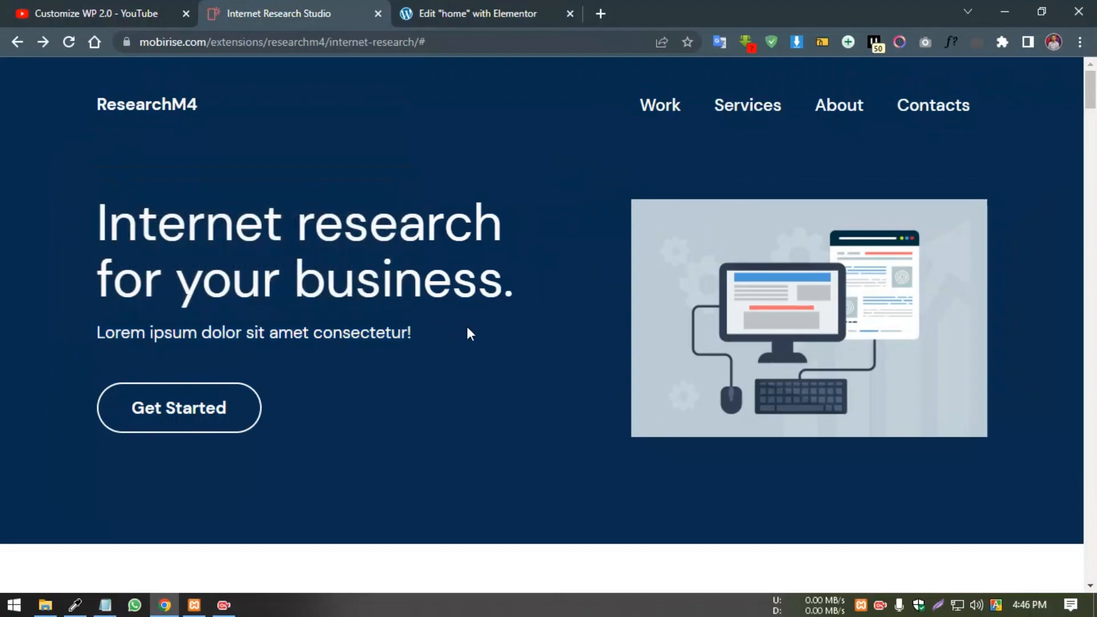
left_click(498, 10)
left_click(169, 71)
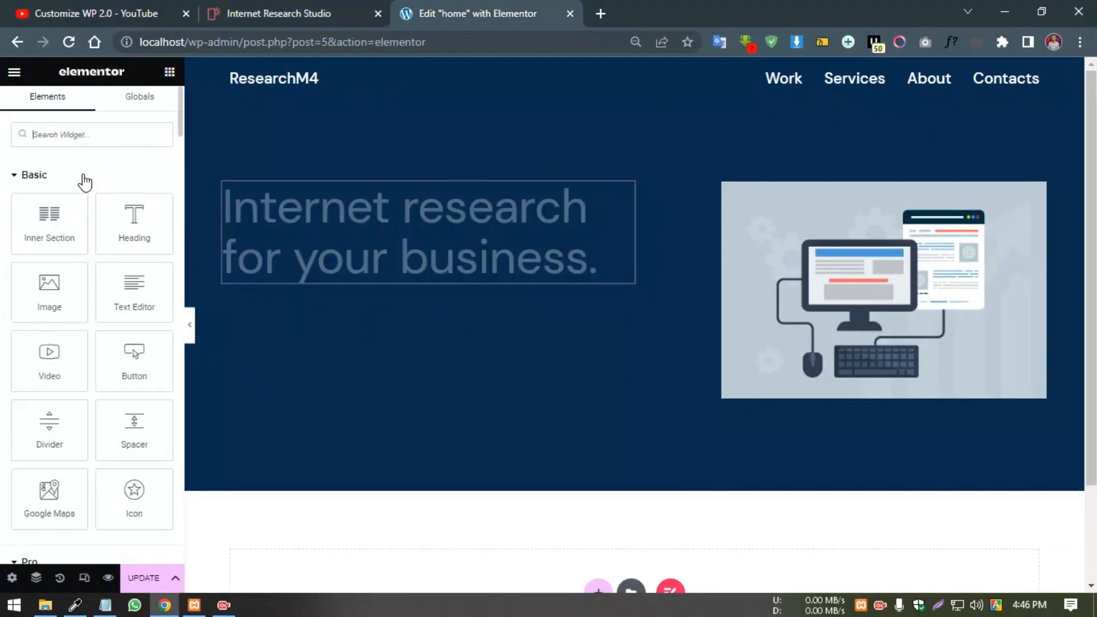
left_click_drag(137, 229, 402, 279)
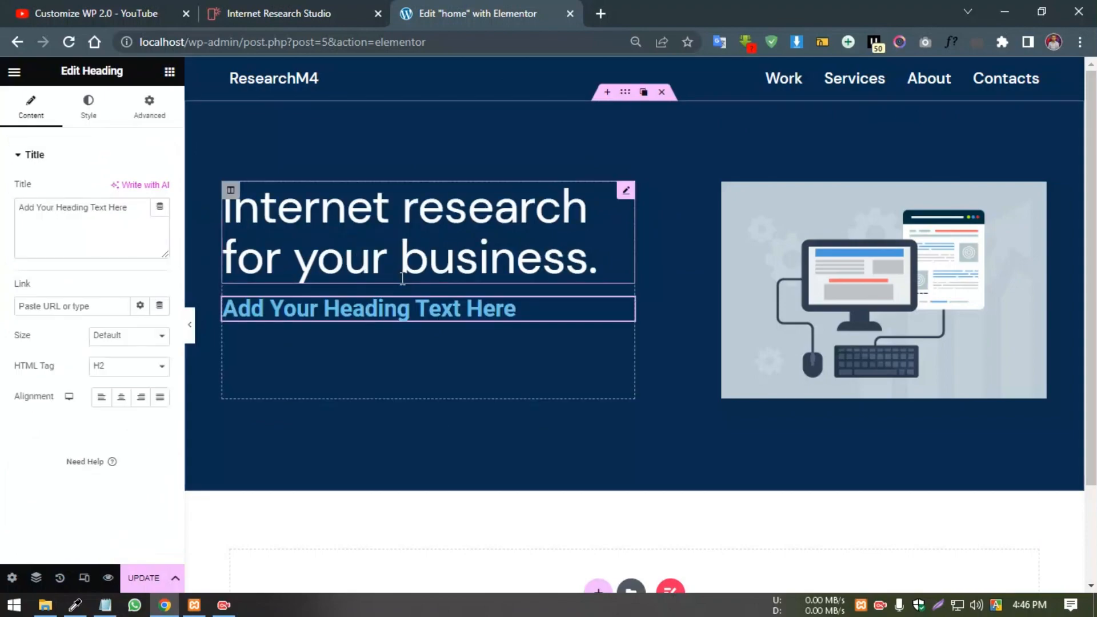
triple_click(69, 230)
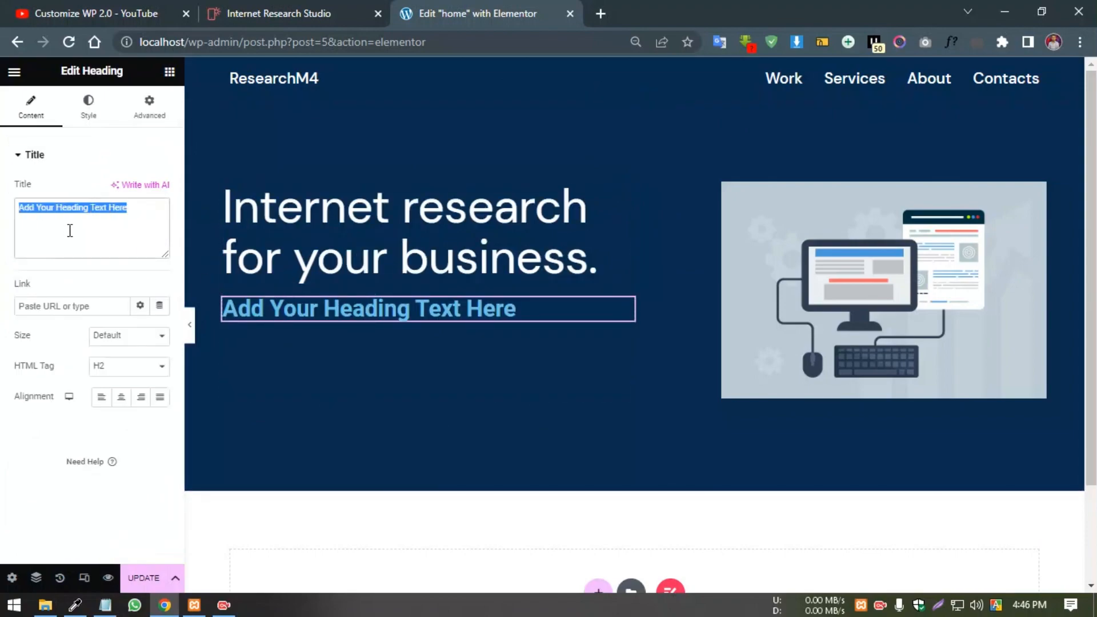
key("ctrl+v")
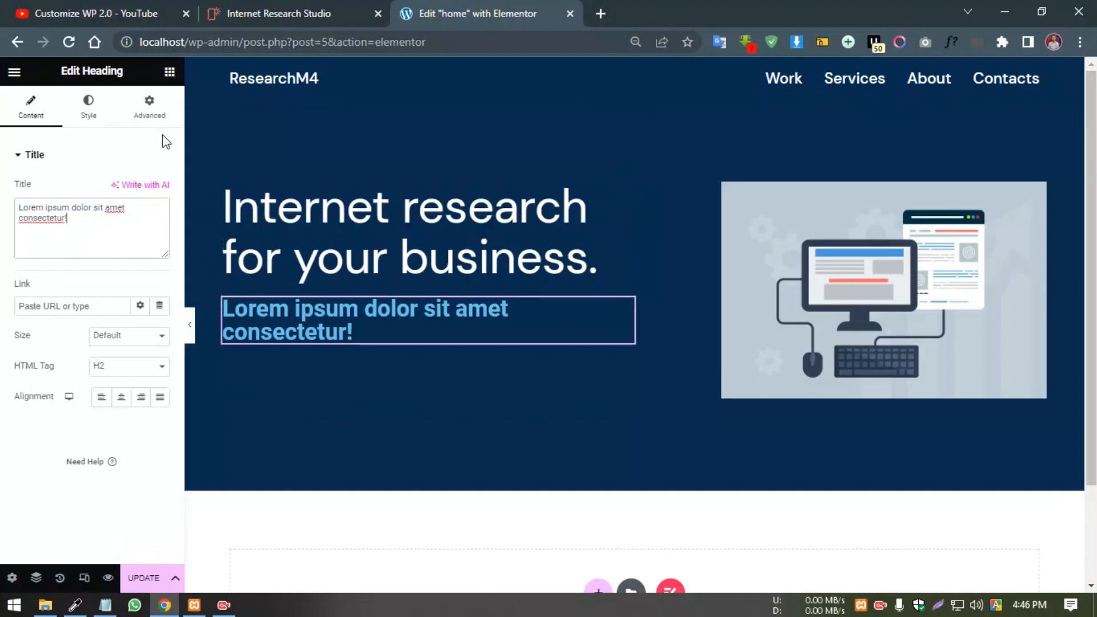
Inspect the font details of the subtitle on the reference page with WhatFont.
left_click(302, 13)
left_click(947, 40)
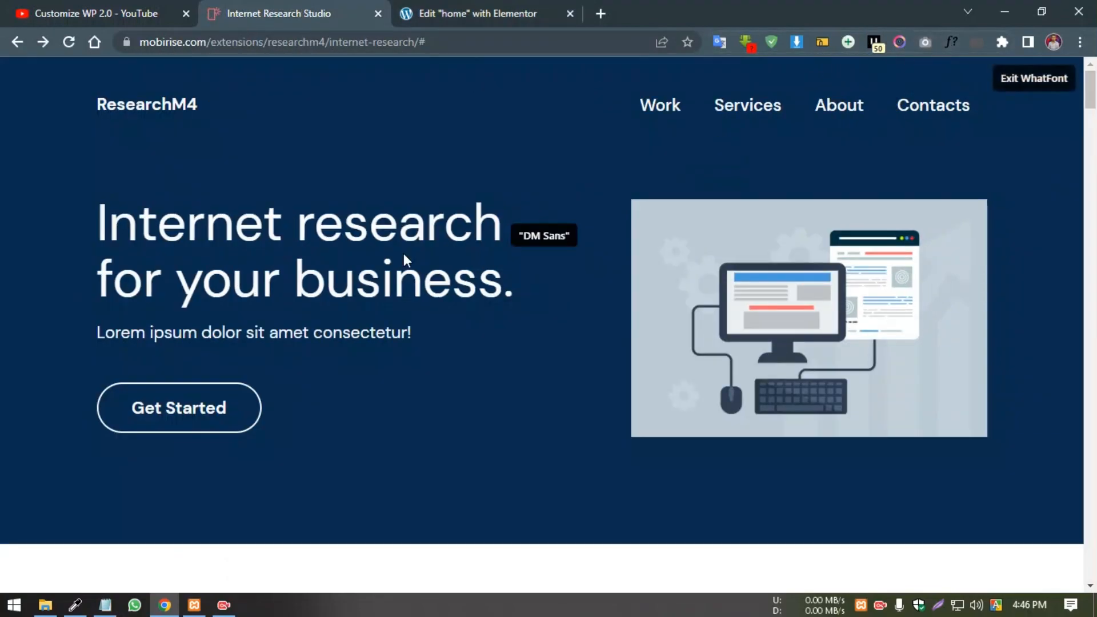
left_click(282, 332)
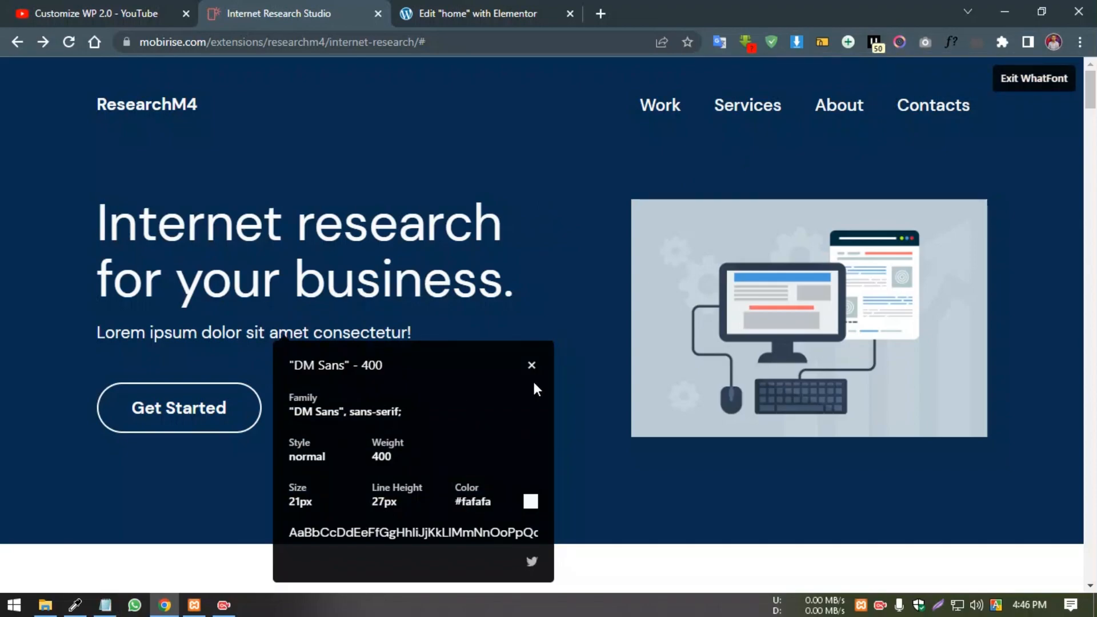
Back in the Elementor editor, set the subtitle heading's font family to DM Sans.
left_click(499, 12)
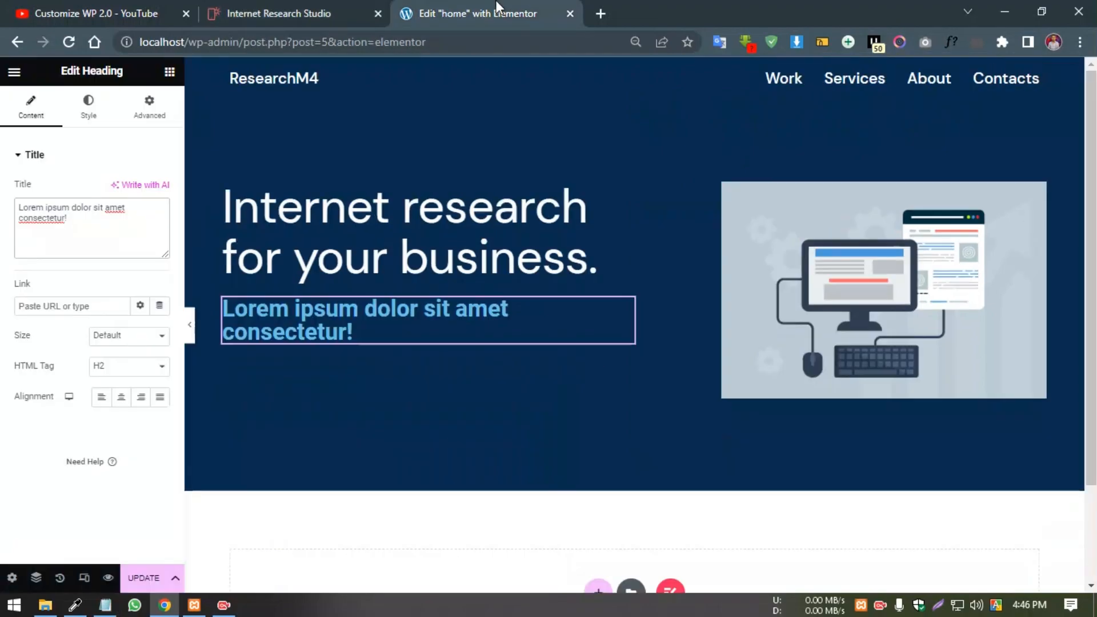
left_click(92, 109)
left_click(160, 220)
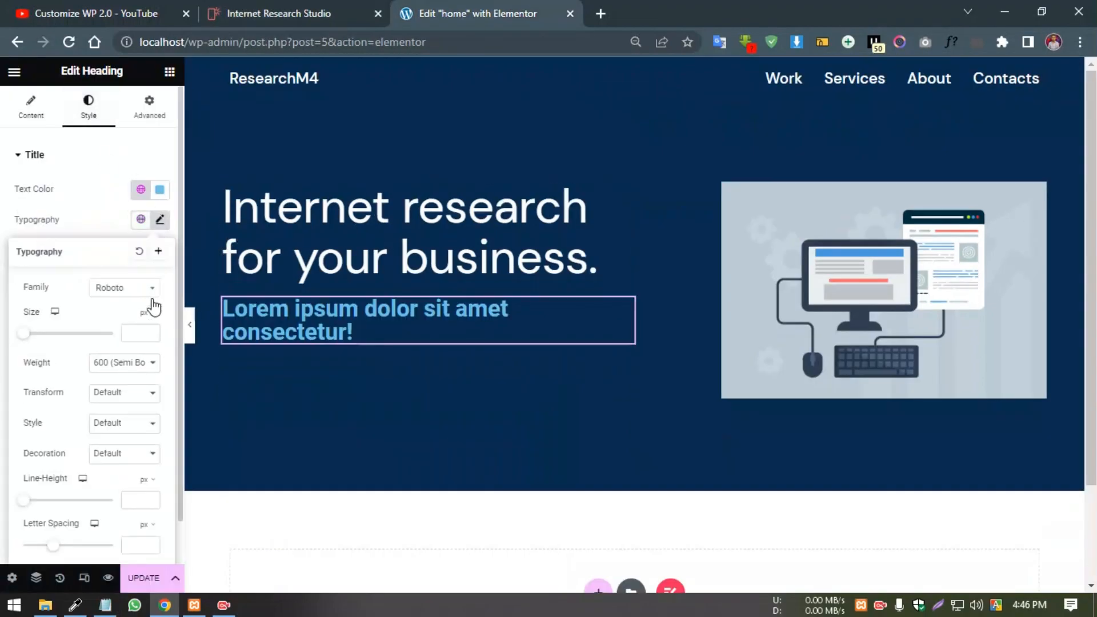
left_click(110, 287)
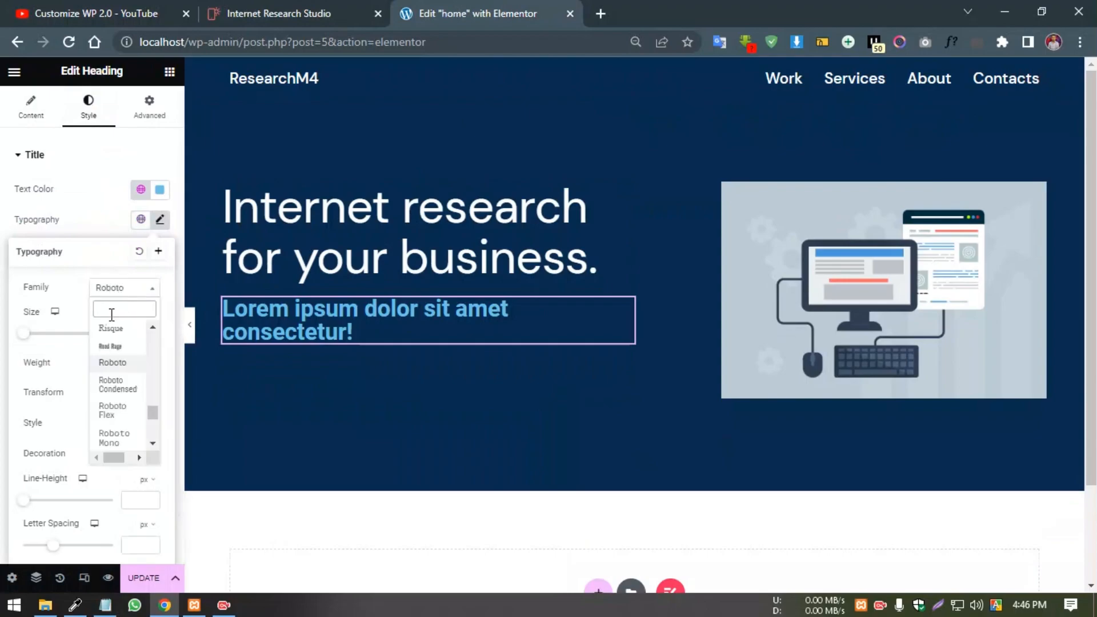
type("dm")
key("Down")
key("Down")
key("Down")
key("Up")
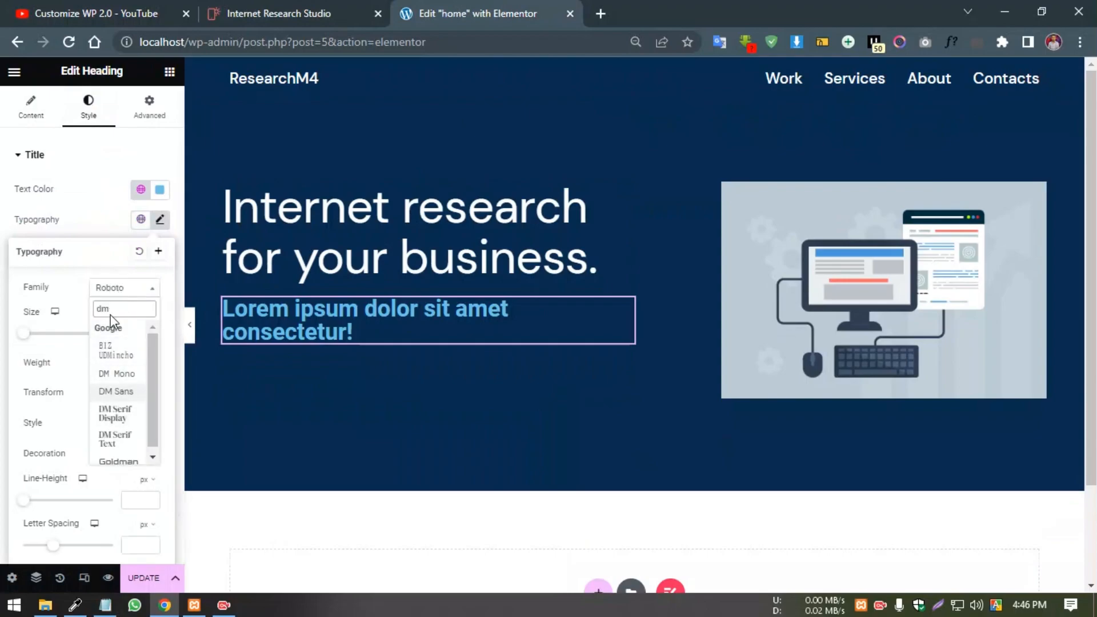
key("Return")
Set the subtitle's font size to 21 px and its weight to 400 (Normal).
type("21")
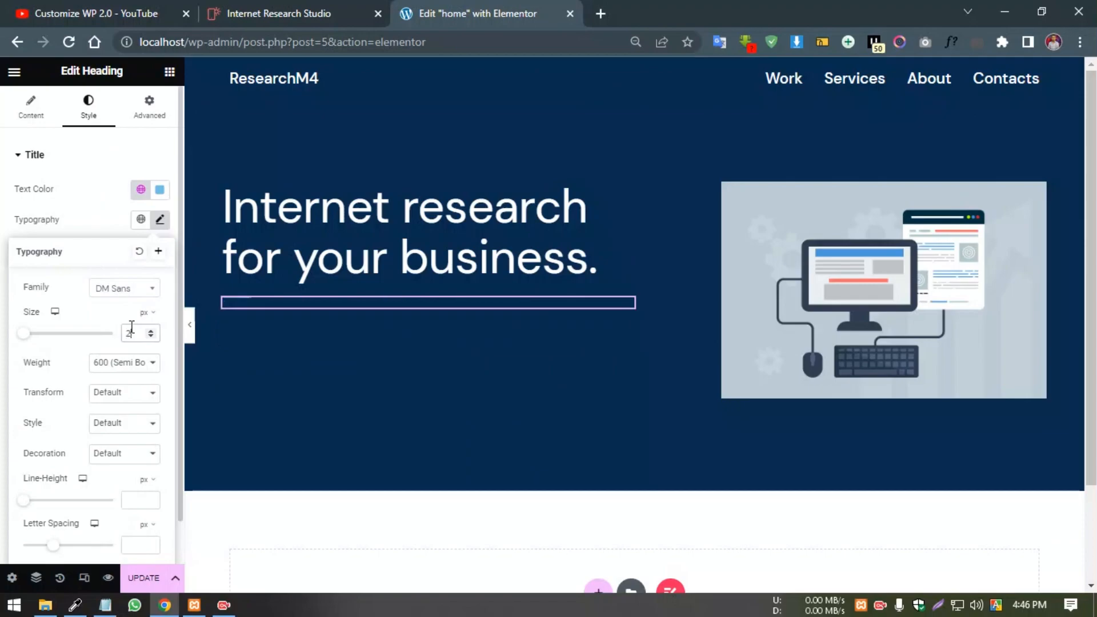
left_click(123, 372)
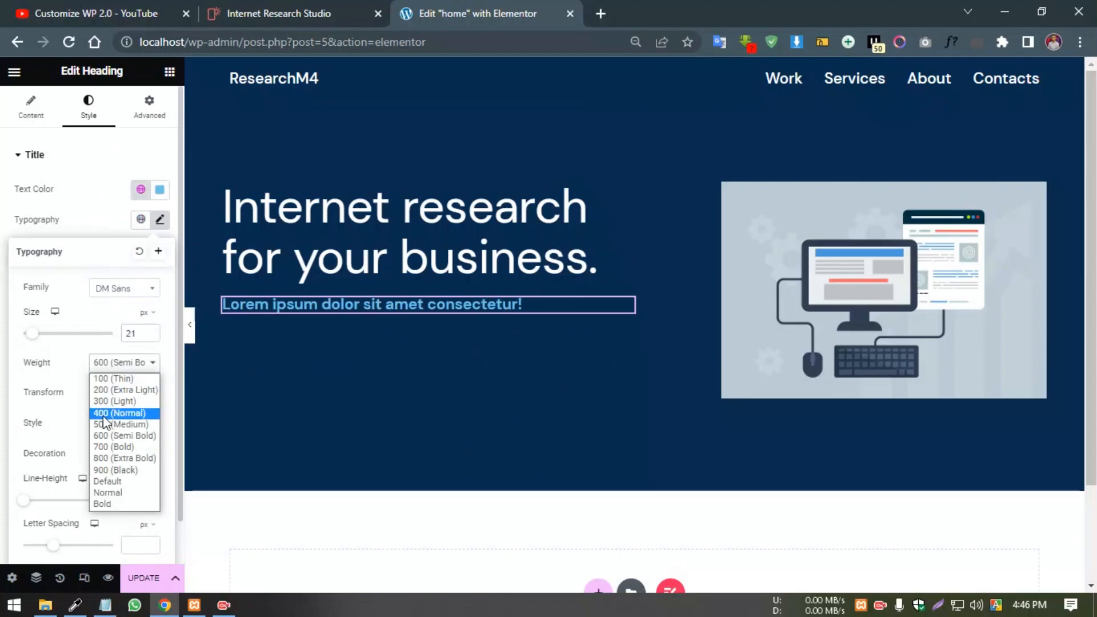
left_click(109, 411)
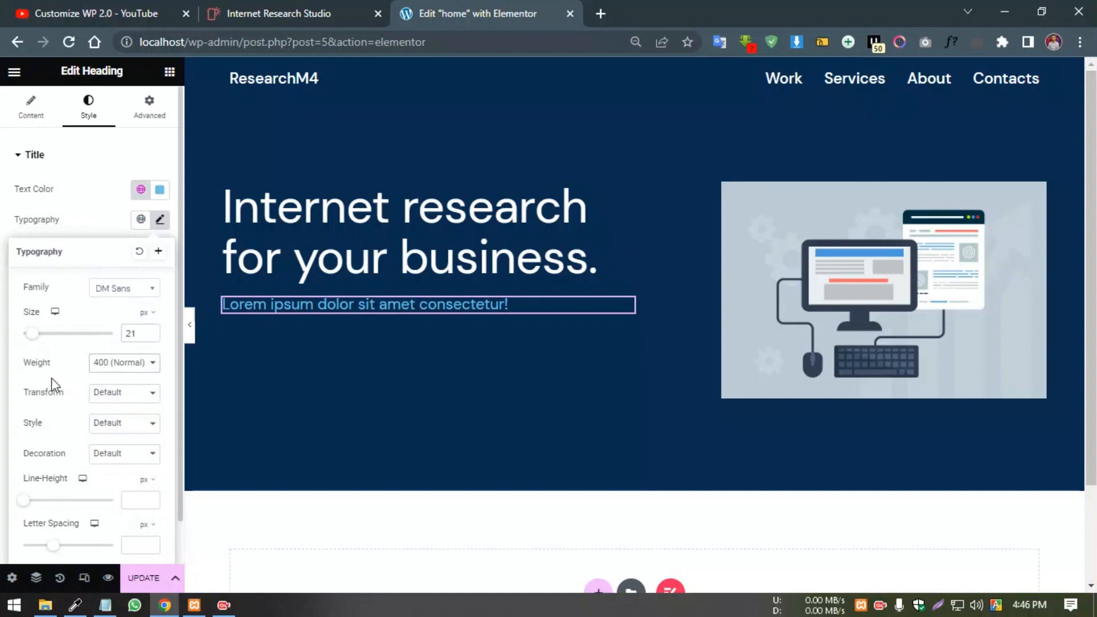
Set the subtitle's line height to 27 px, as on the reference page, and its text color to the global white.
left_click(145, 483)
left_click(269, 8)
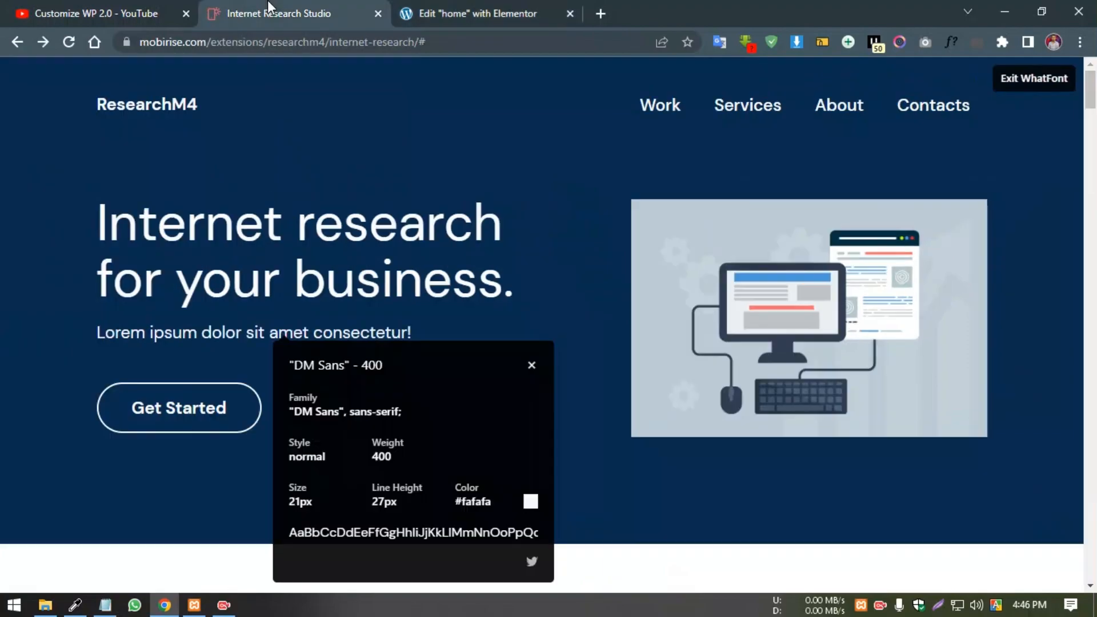
left_click(466, 10)
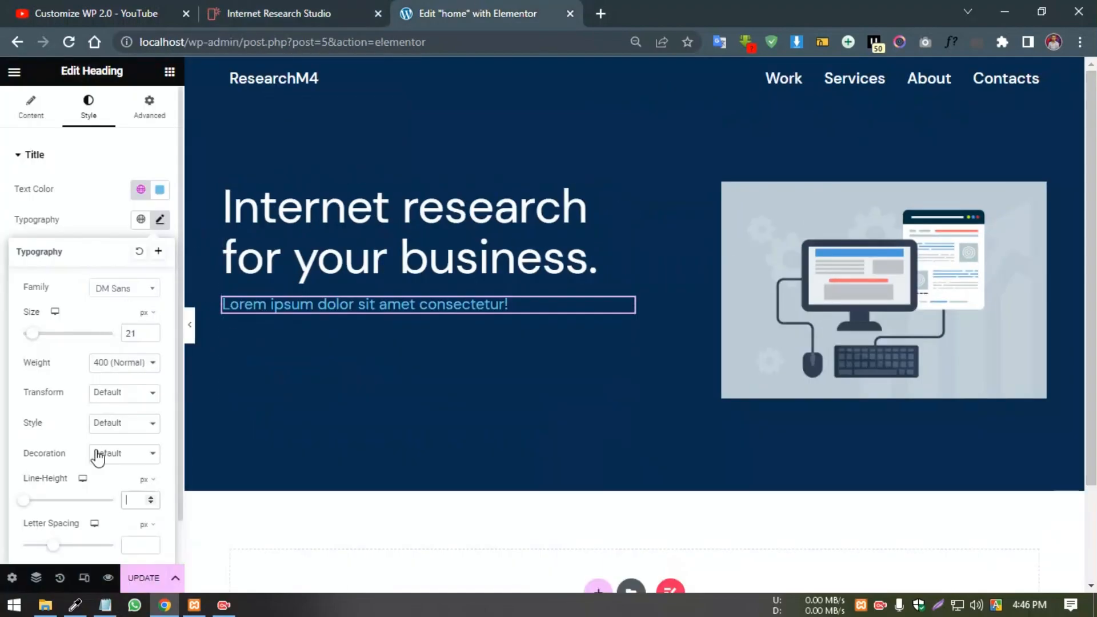
type("27")
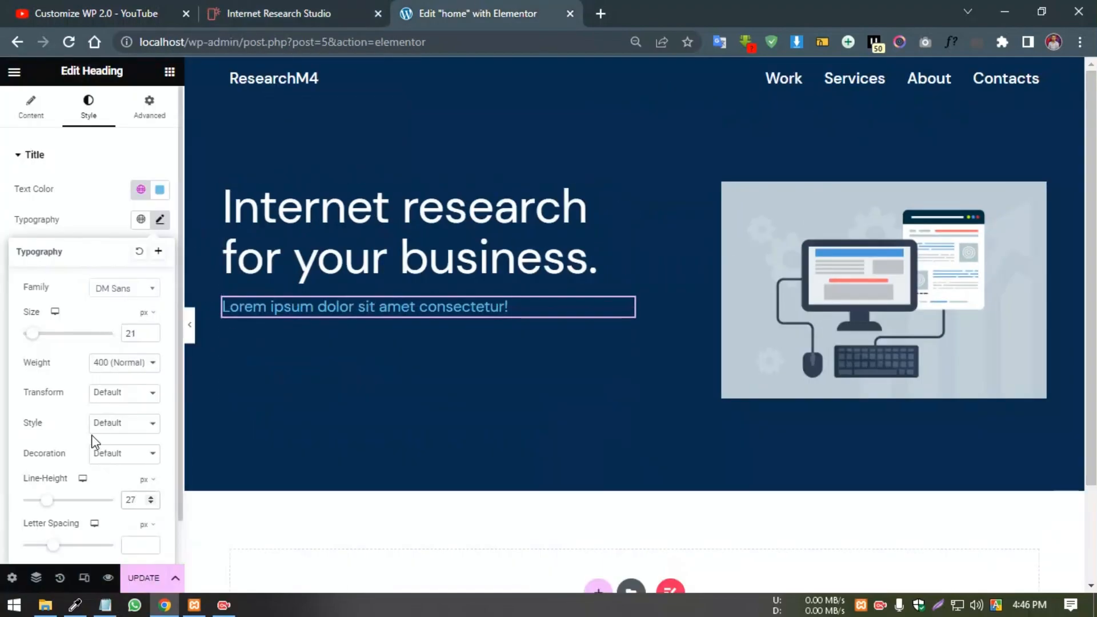
left_click(141, 190)
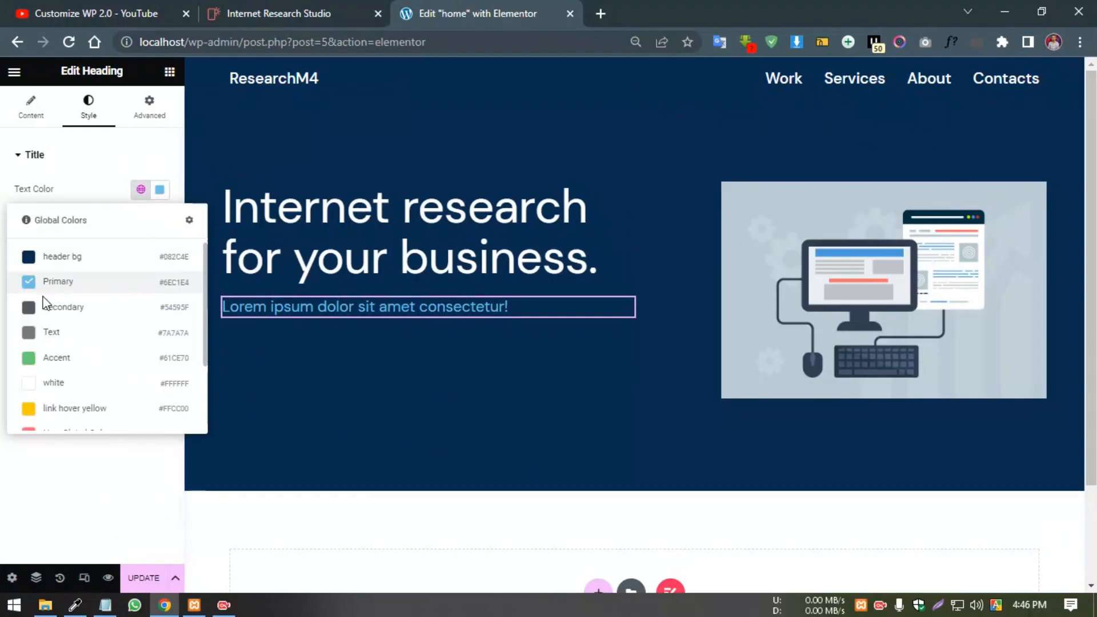
left_click(55, 382)
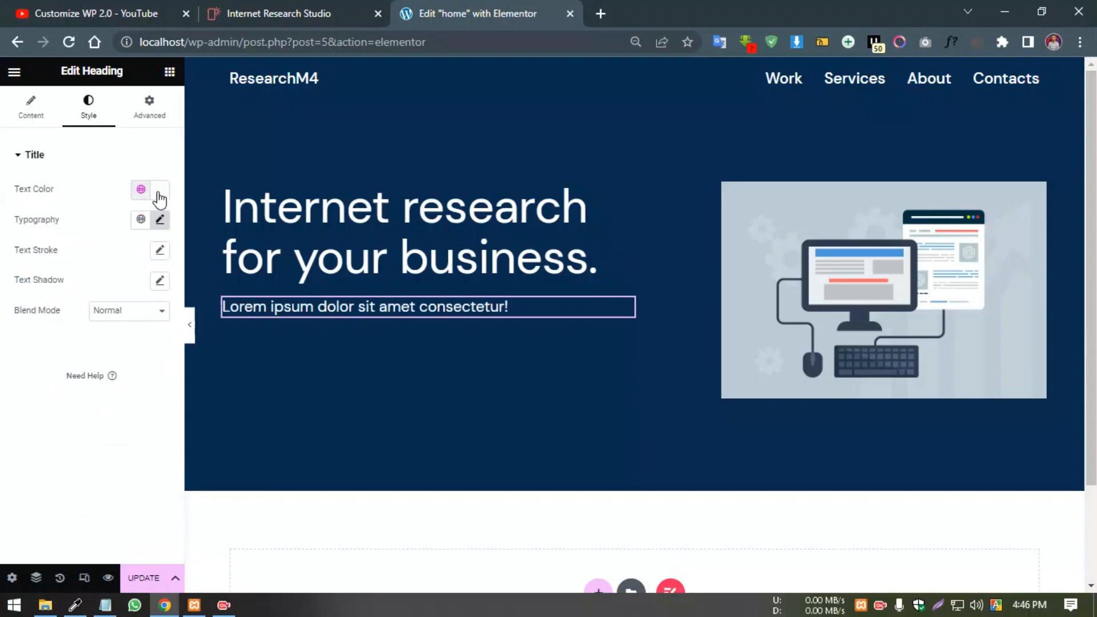
Inspect the font details of the Get Started button on the reference page with WhatFont.
left_click(279, 12)
left_click(22, 352)
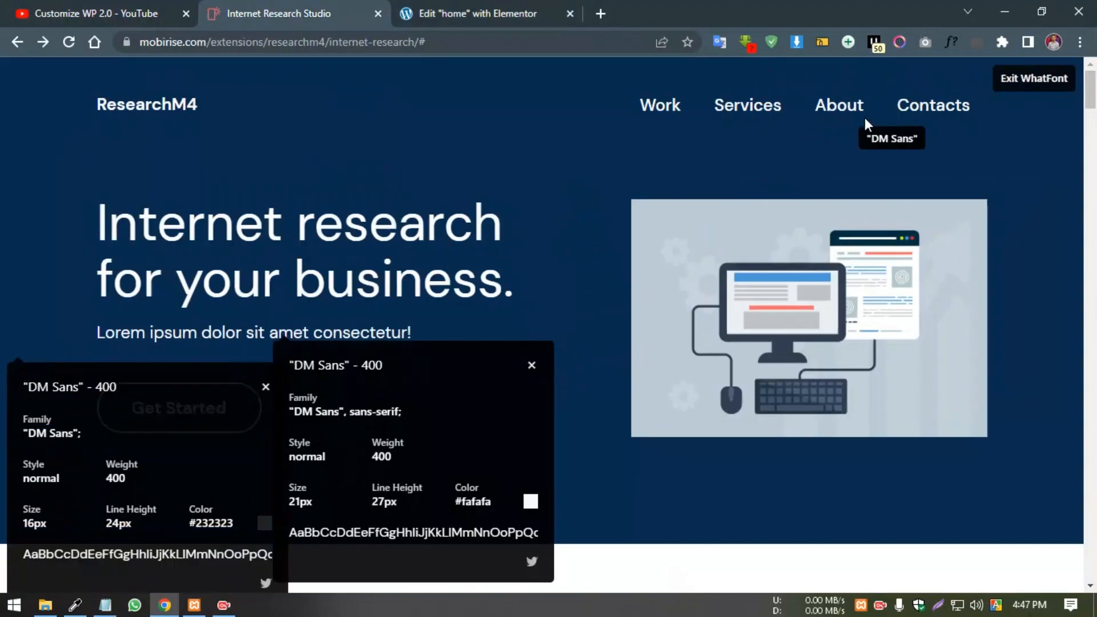
left_click(1025, 74)
left_click(952, 41)
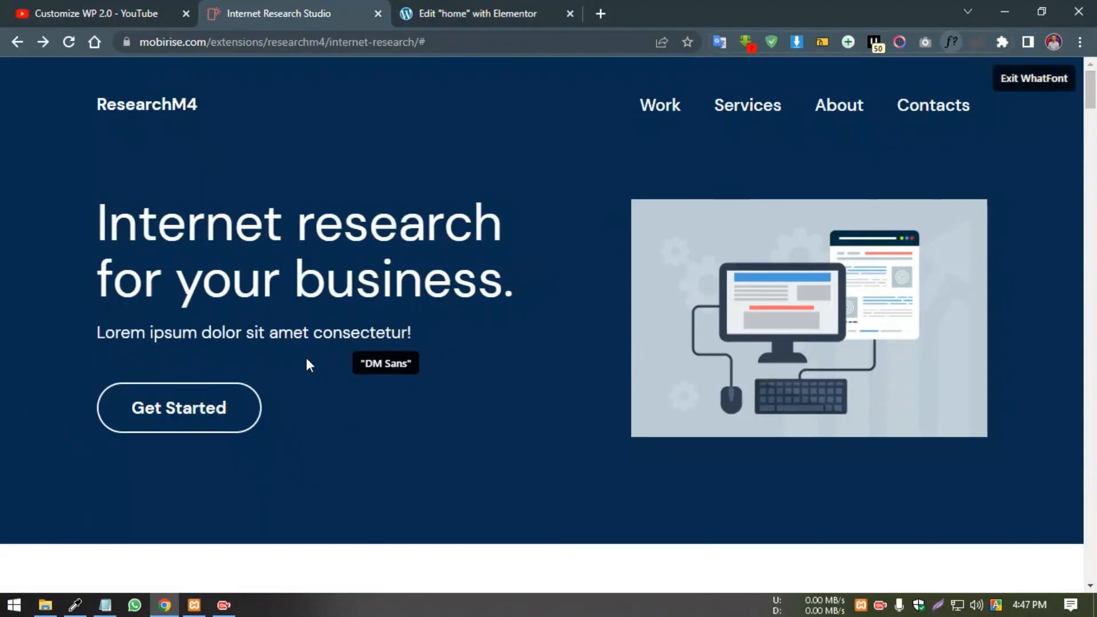
left_click(169, 403)
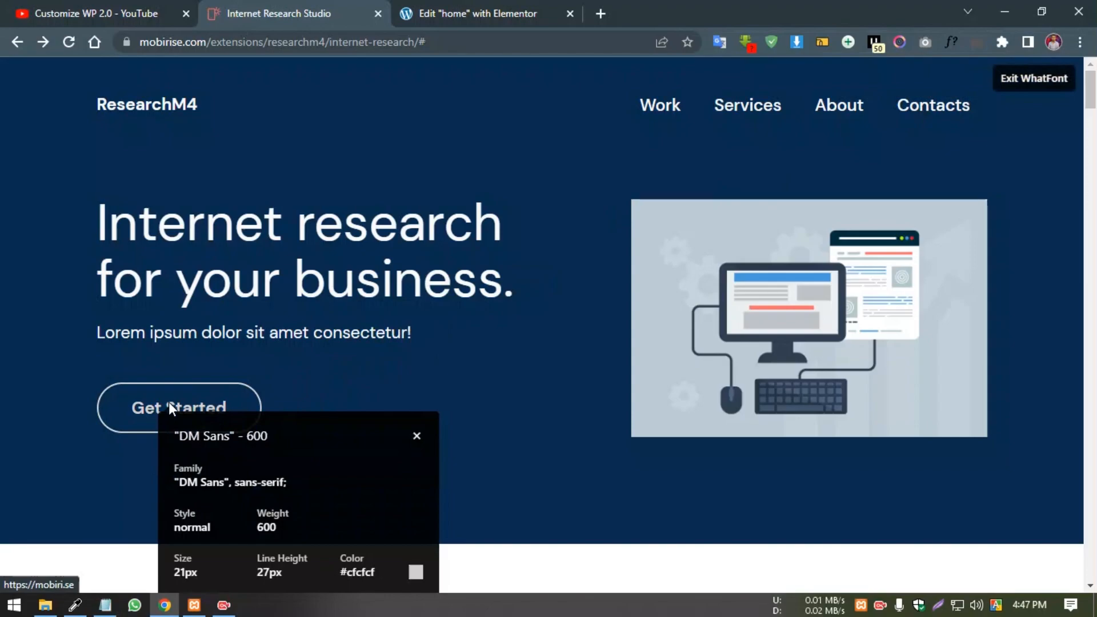
In the Elementor editor, add a Button widget below the subtitle and set its text to "get started".
left_click(469, 11)
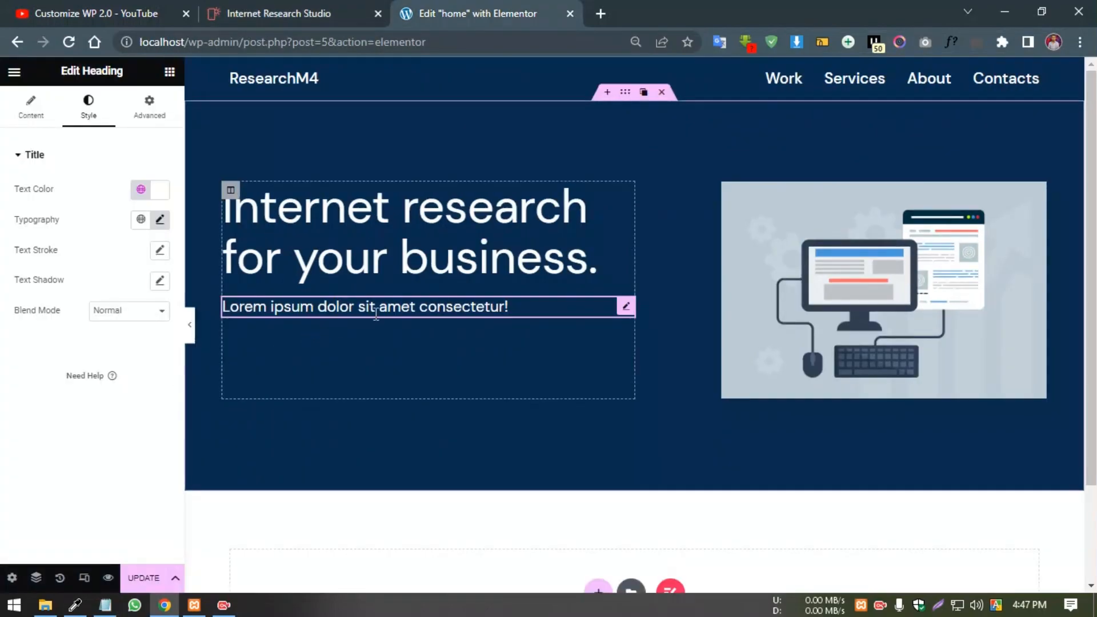
left_click(170, 72)
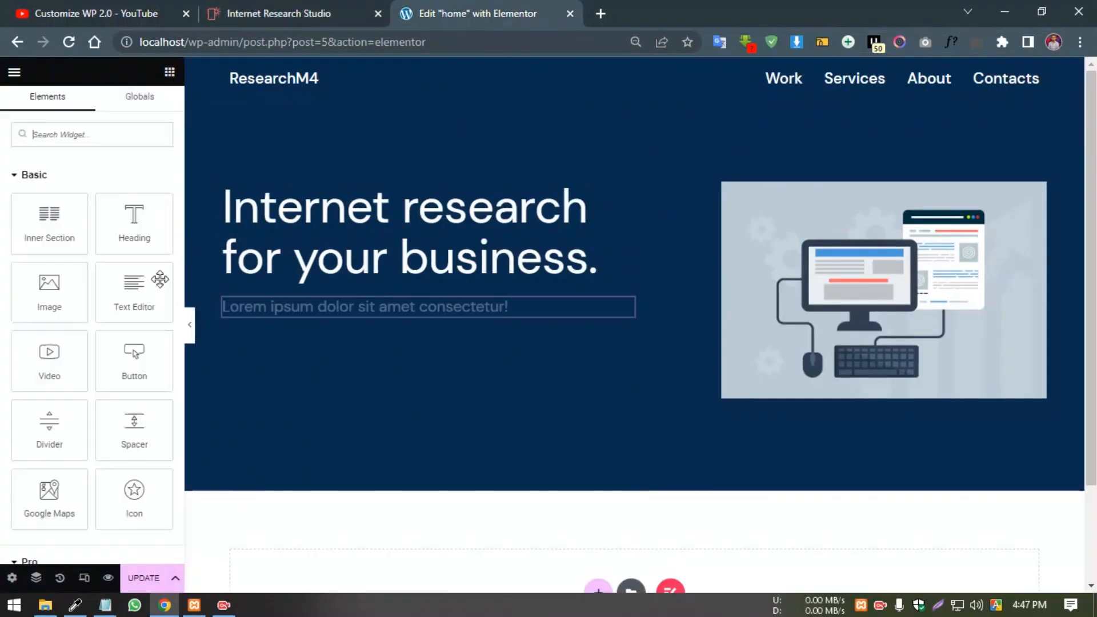
left_click_drag(130, 357, 400, 313)
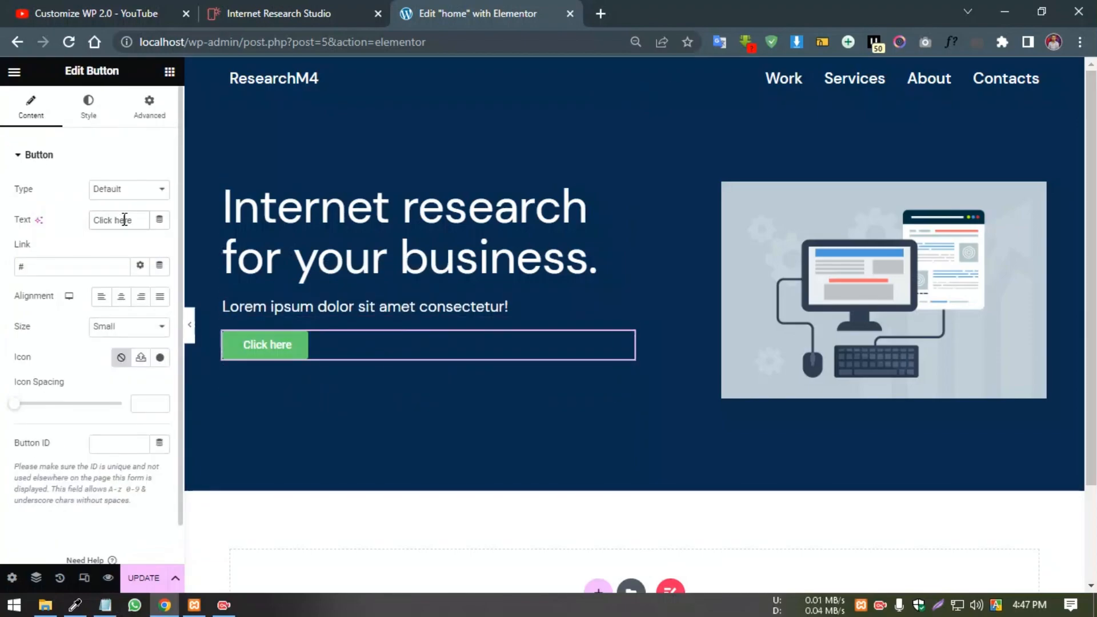
left_click(310, 4)
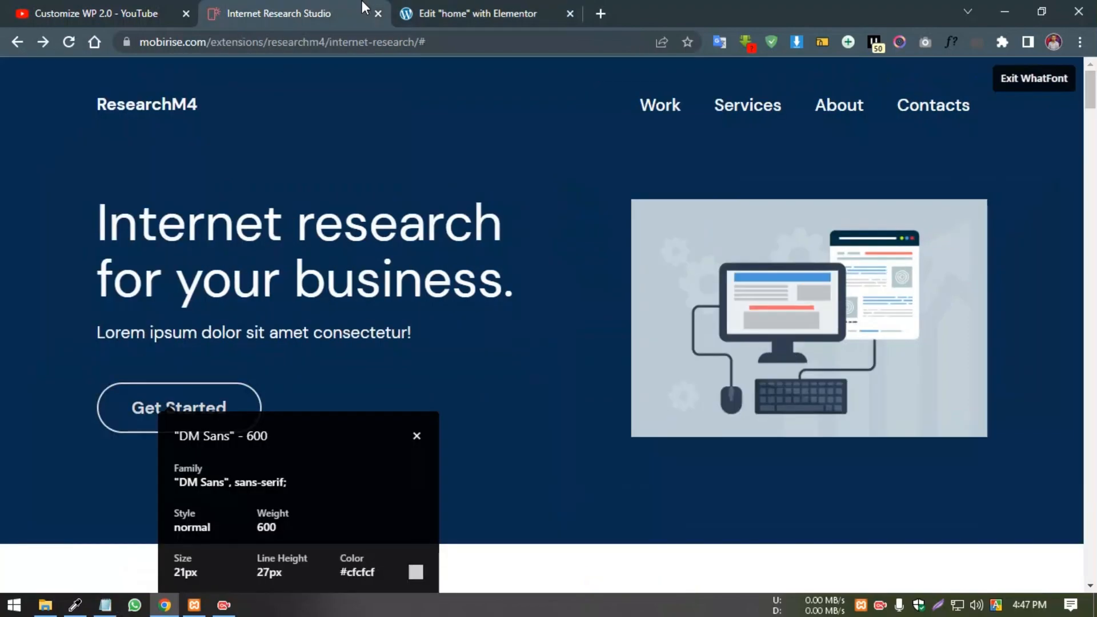
left_click(452, 7)
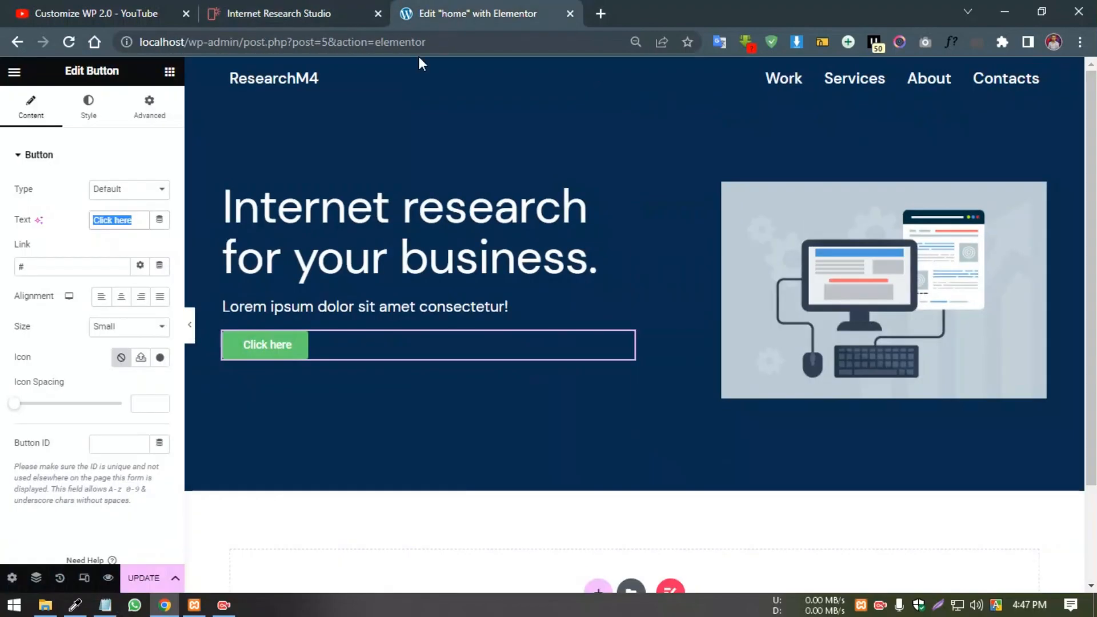
type("get star")
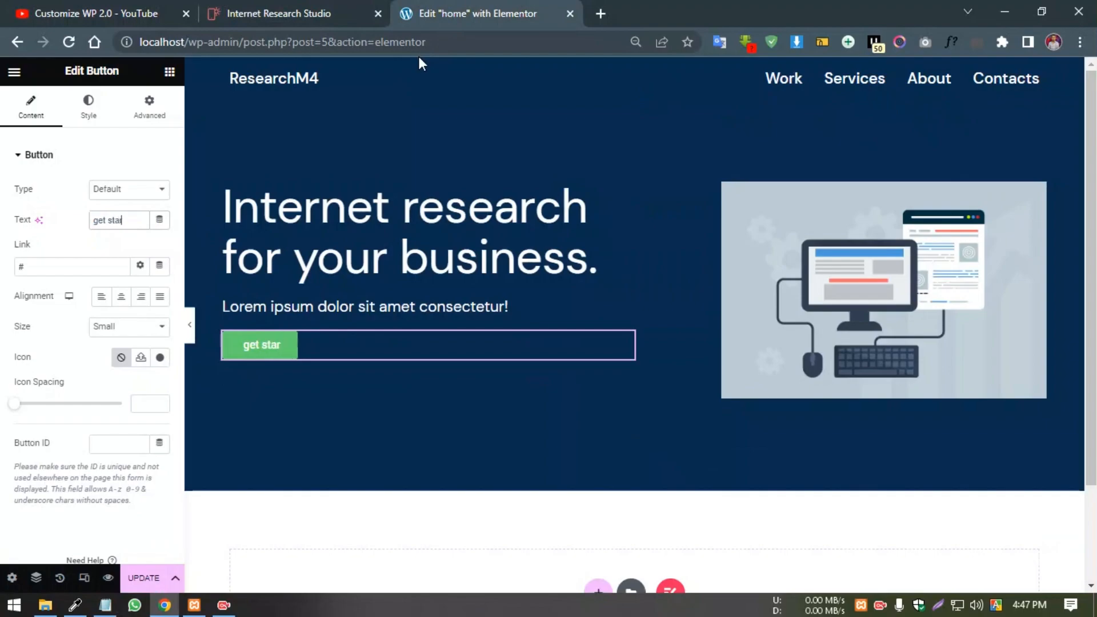
type("ted")
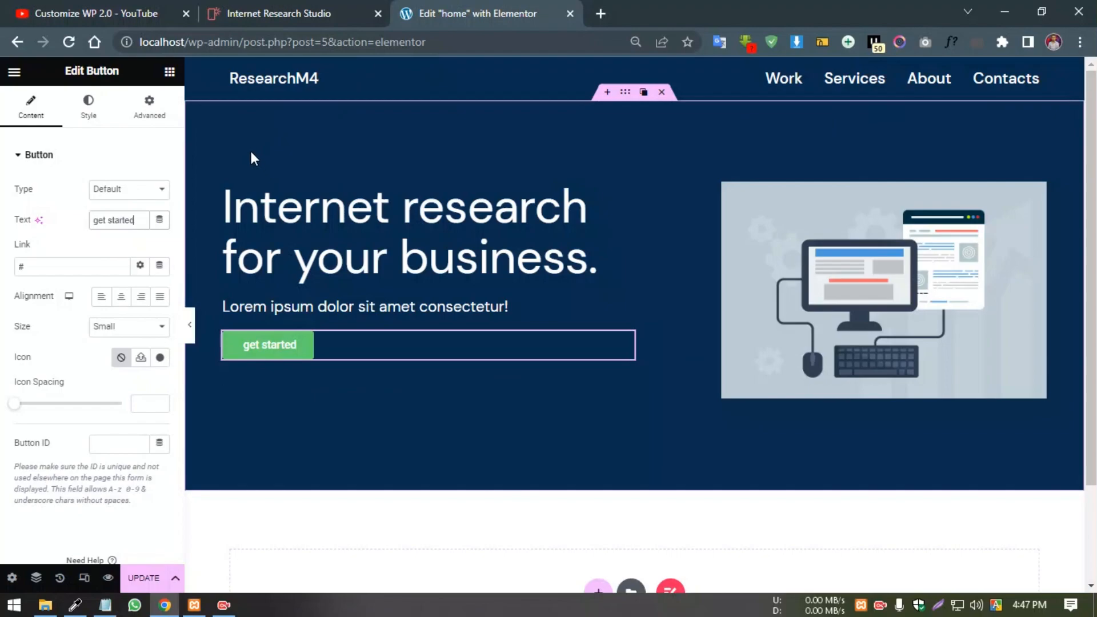
Make the button's background color fully transparent and set its text color to the global white.
left_click(83, 116)
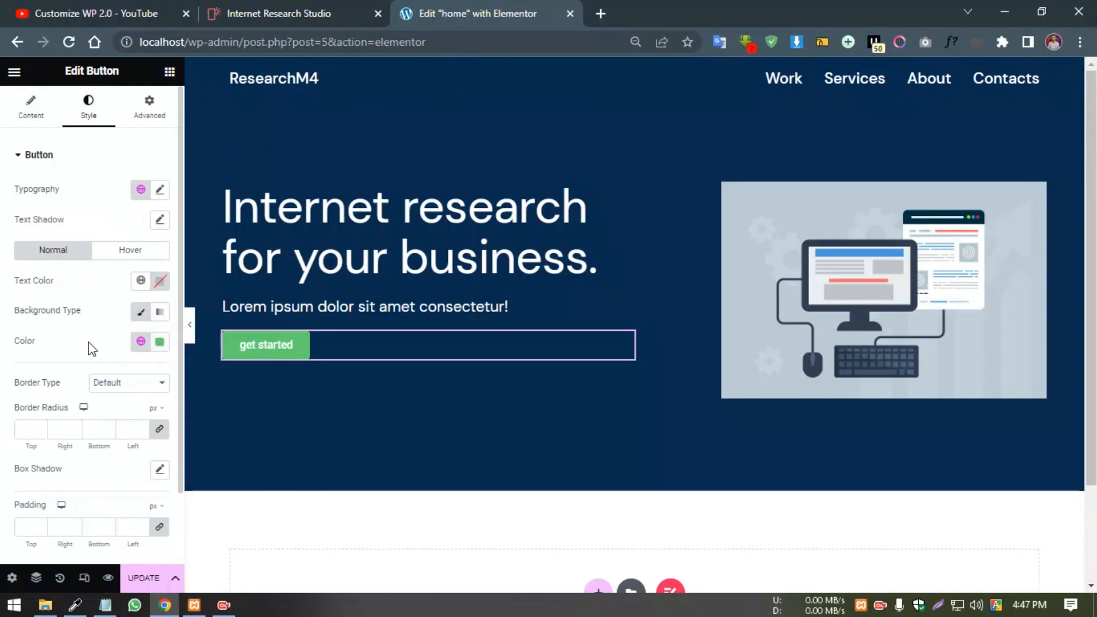
left_click(161, 350)
left_click_drag(133, 531, 65, 543)
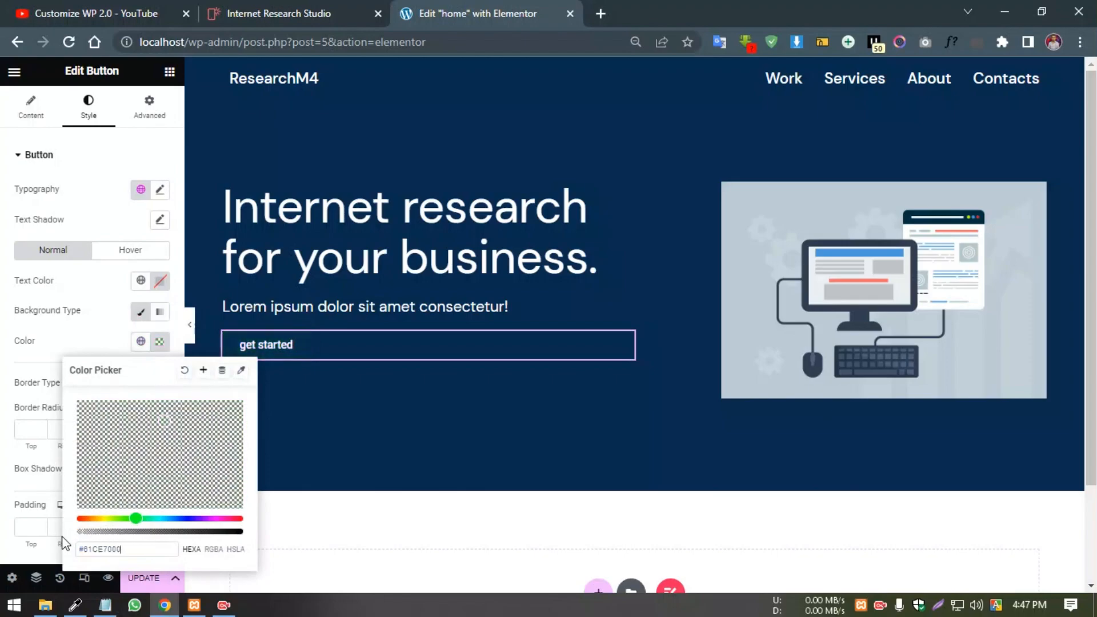
left_click(119, 345)
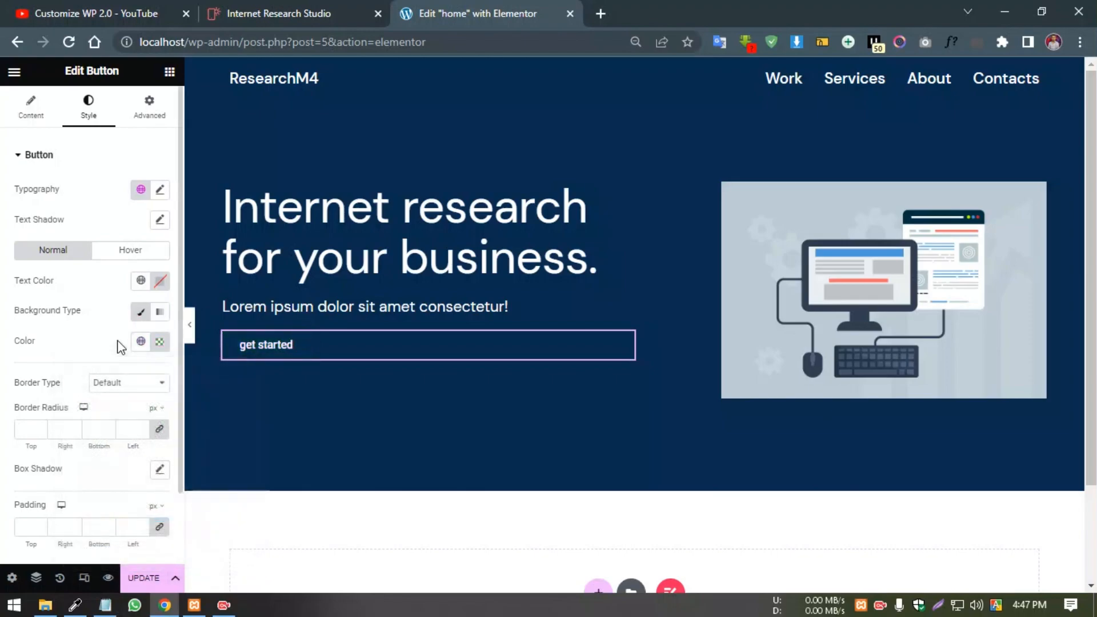
left_click(140, 280)
left_click(67, 480)
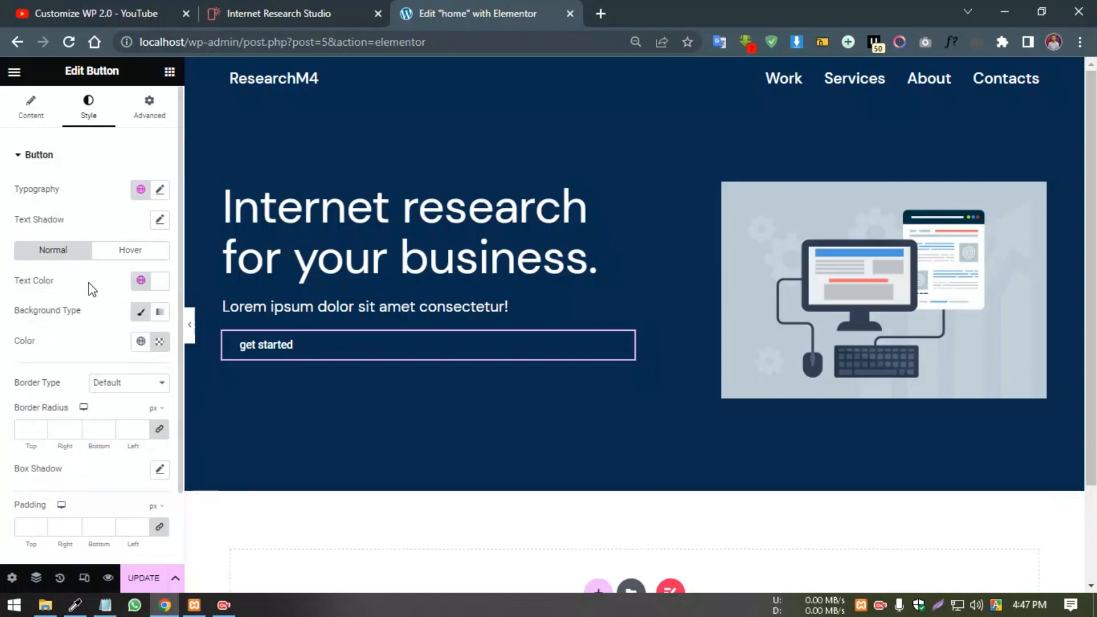
Set the button text's font family to DM Sans.
left_click(160, 190)
left_click(120, 258)
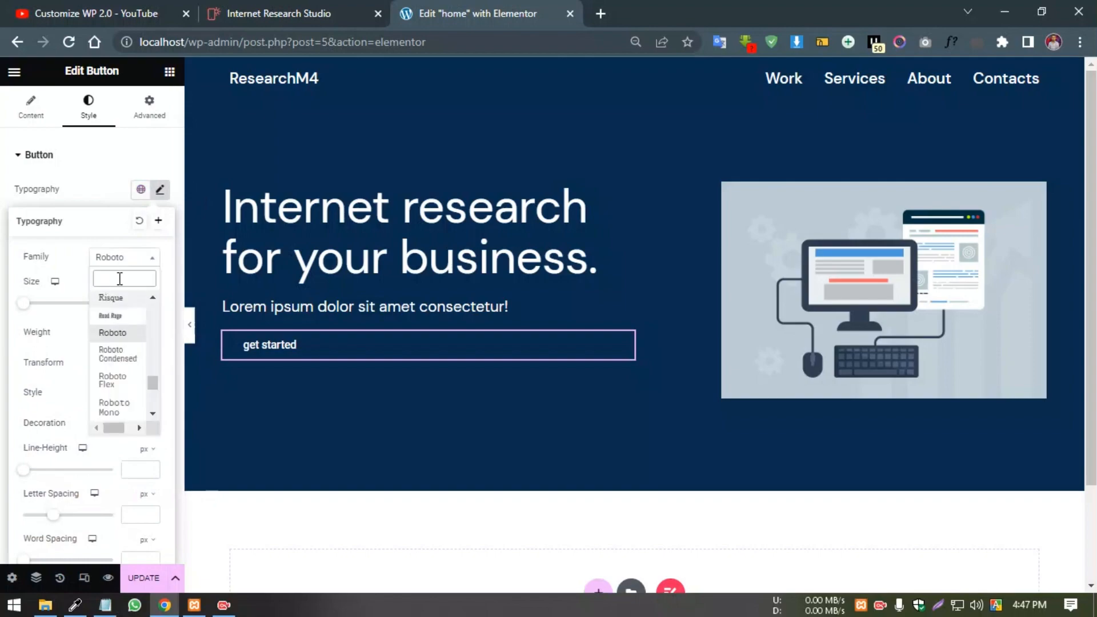
type("dm")
key("Down")
key("Down")
key("Return")
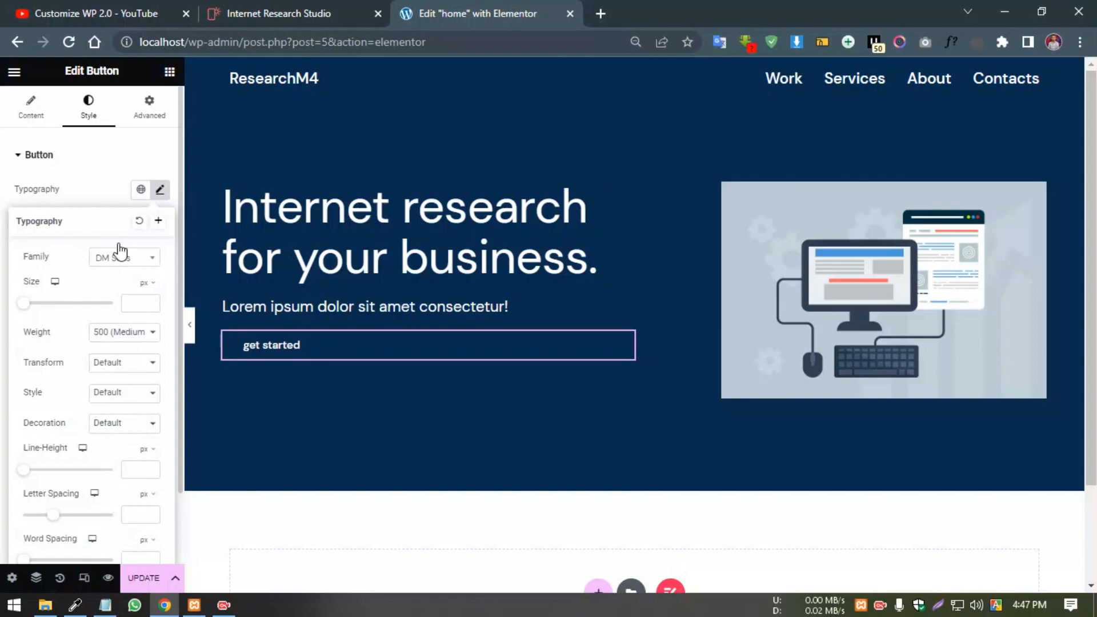
Set the button text's size to 21 px, weight to 600 (Semi Bold) and text transform to Capitalize.
left_click(136, 304)
type("21")
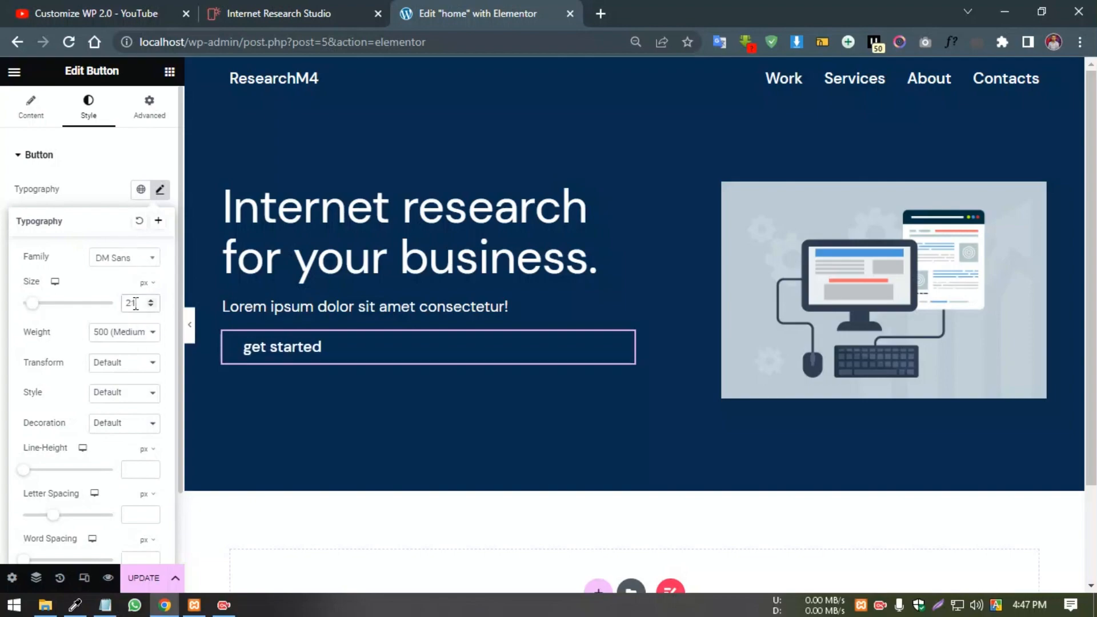
left_click(133, 336)
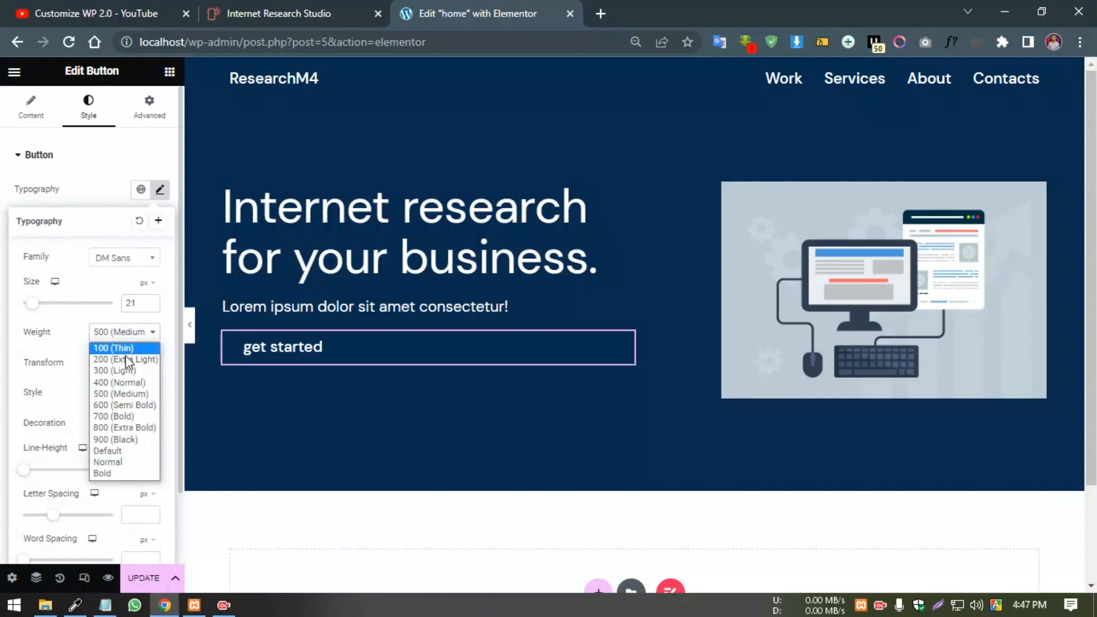
left_click(121, 404)
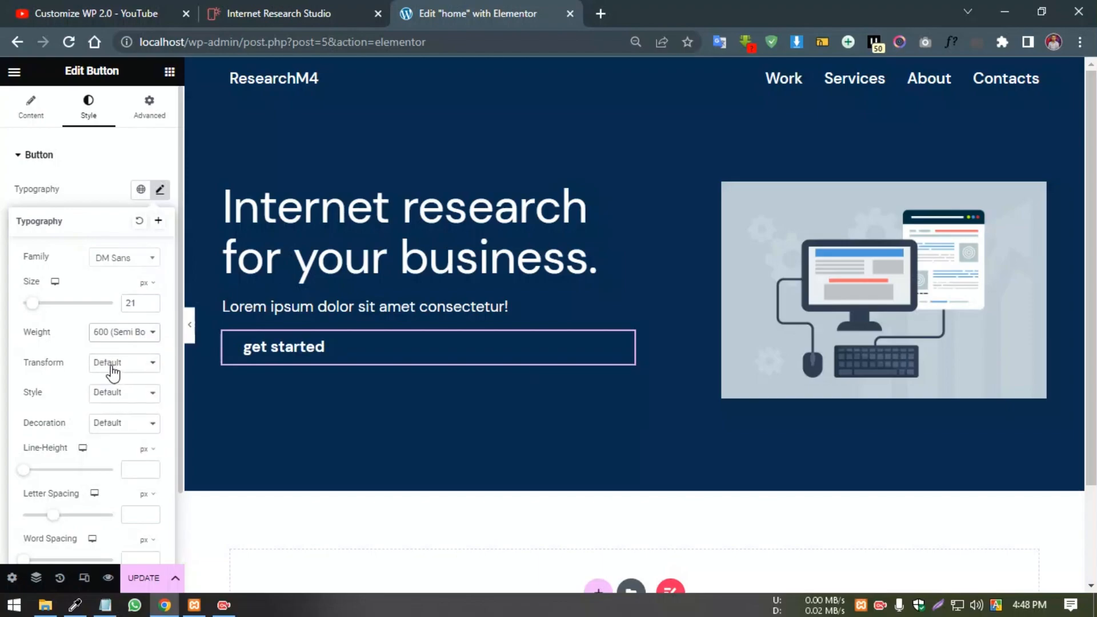
left_click(114, 371)
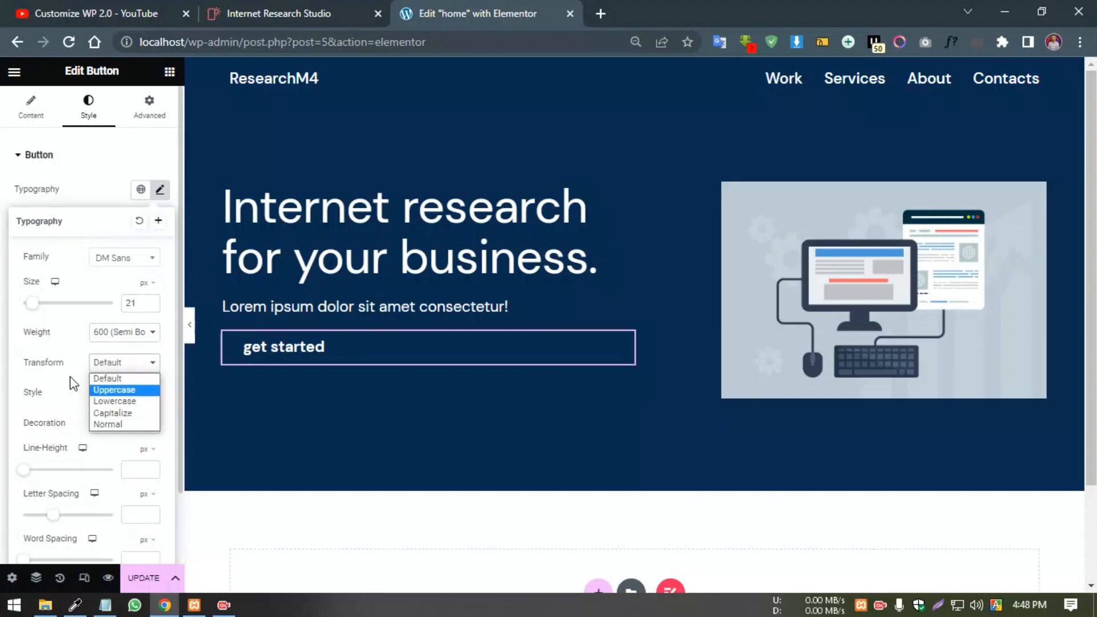
left_click(112, 412)
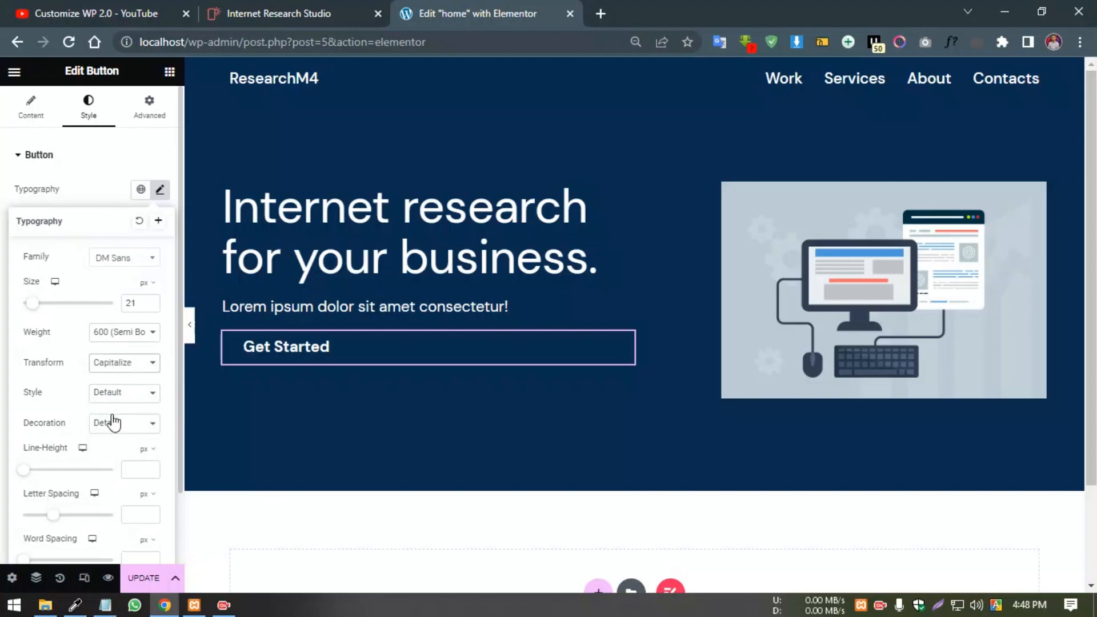
Check the Get Started button's line height on the reference page and set the Elementor button's line height to 27 px.
left_click(258, 7)
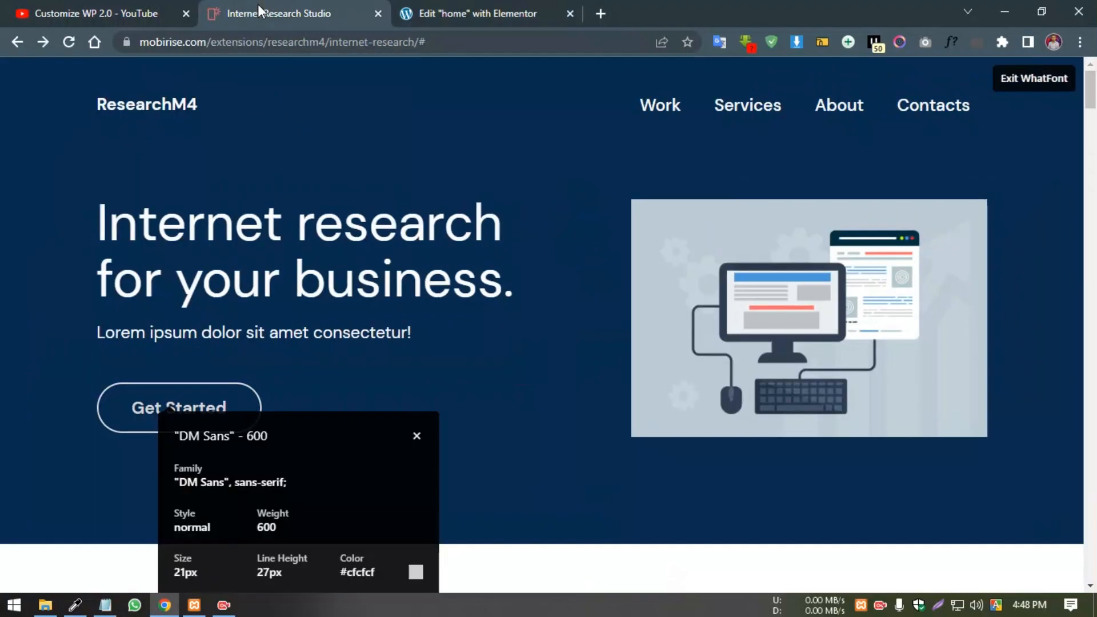
left_click(434, 13)
mouse_move(147, 457)
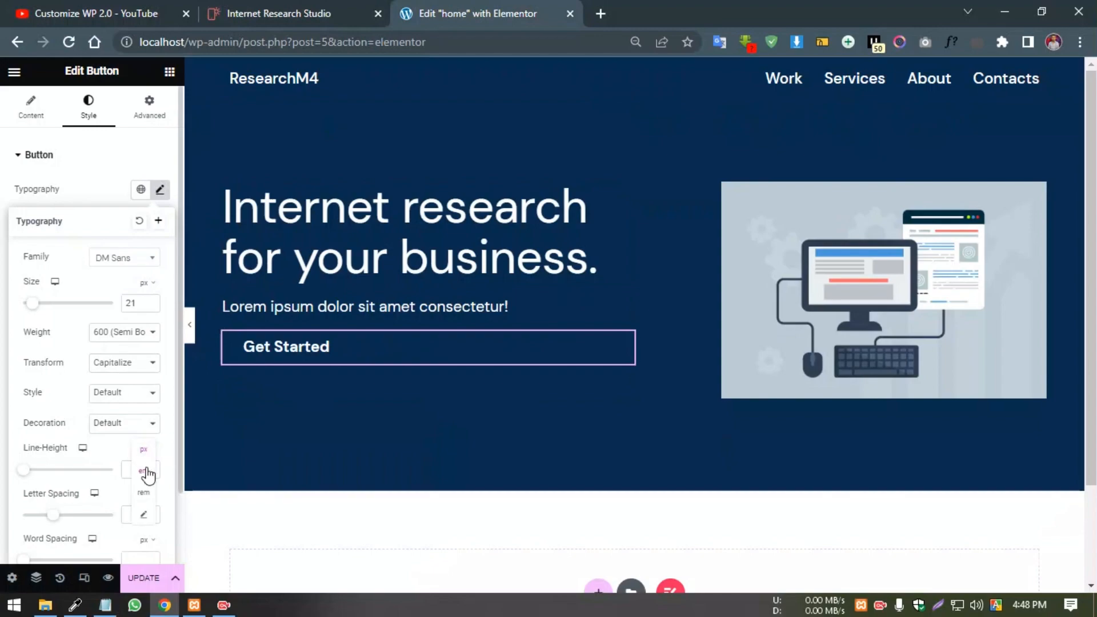
left_click(140, 470)
type("27")
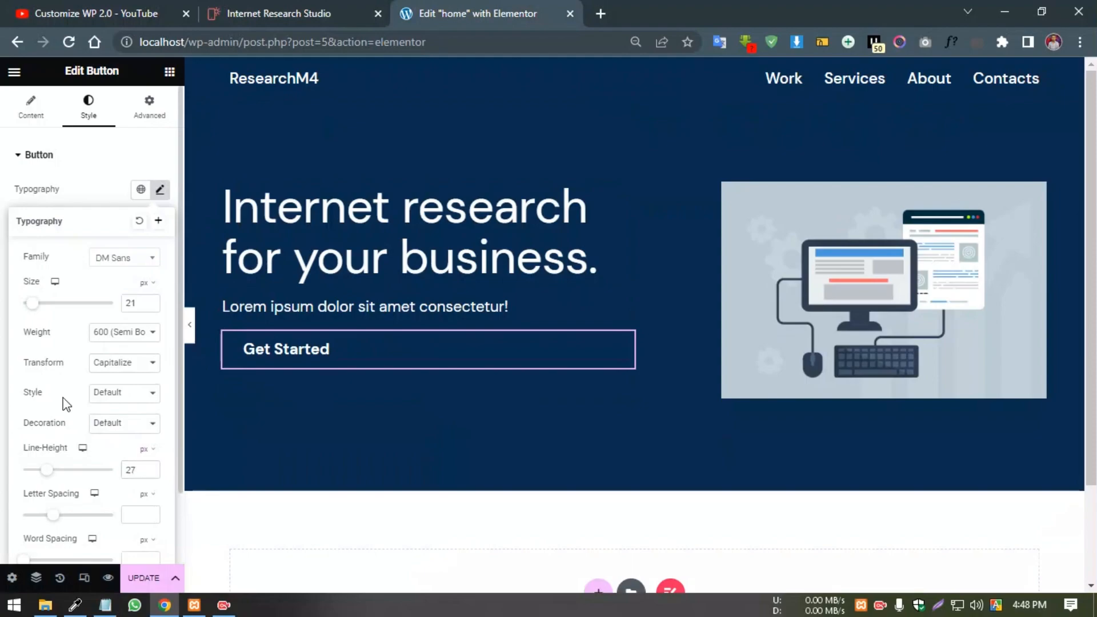
left_click(88, 157)
Dismiss the font details on the reference page, then give the Elementor button a solid border 3 px wide on all sides.
left_click(280, 17)
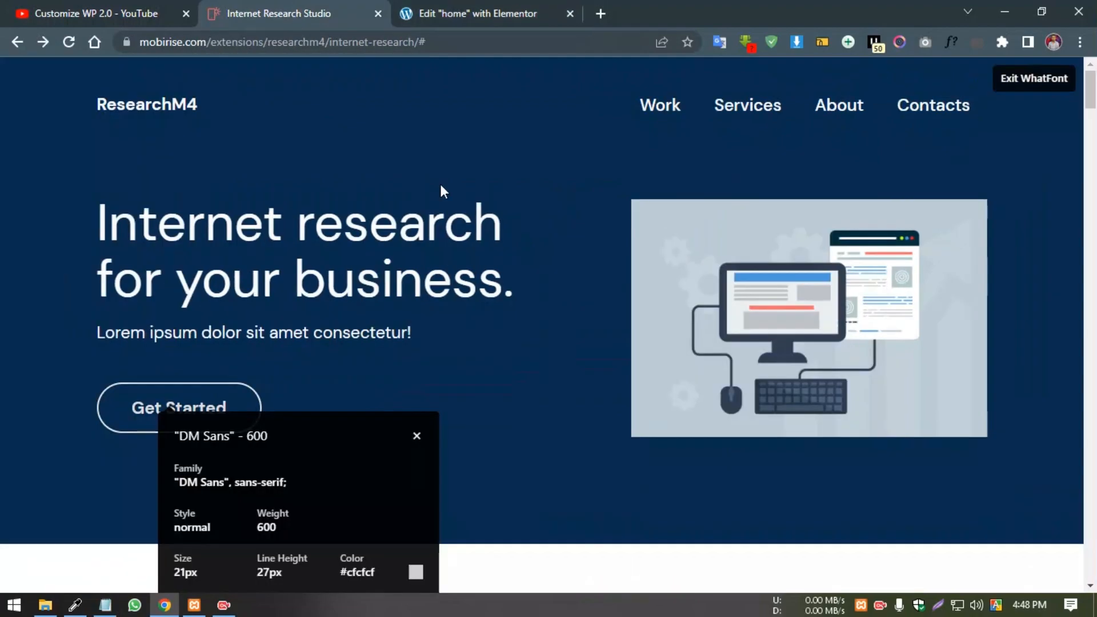
left_click(417, 438)
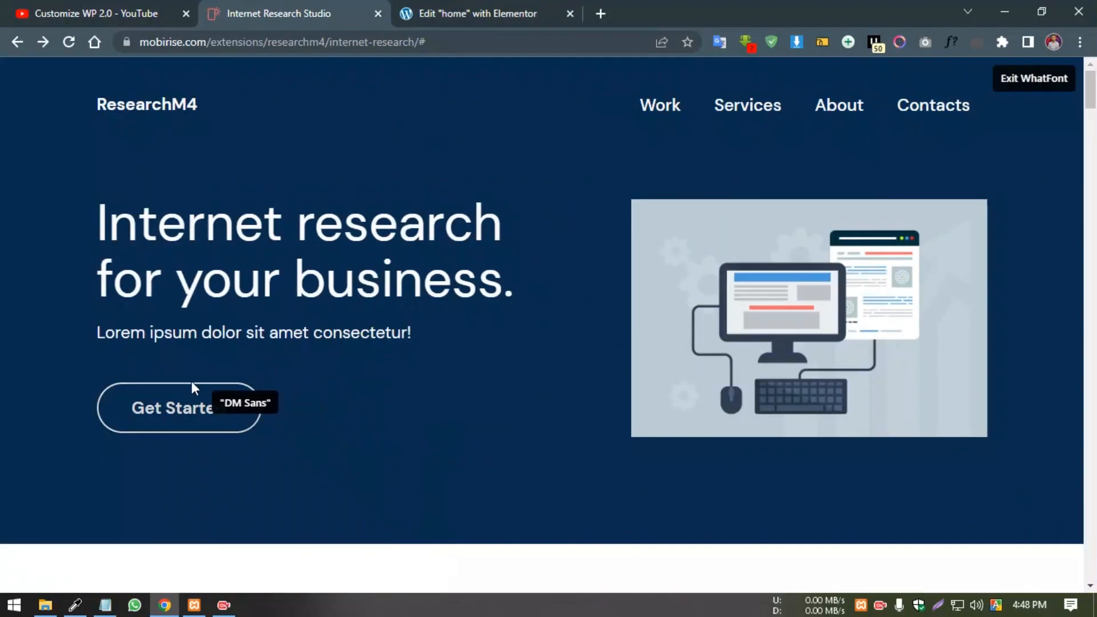
left_click(473, 13)
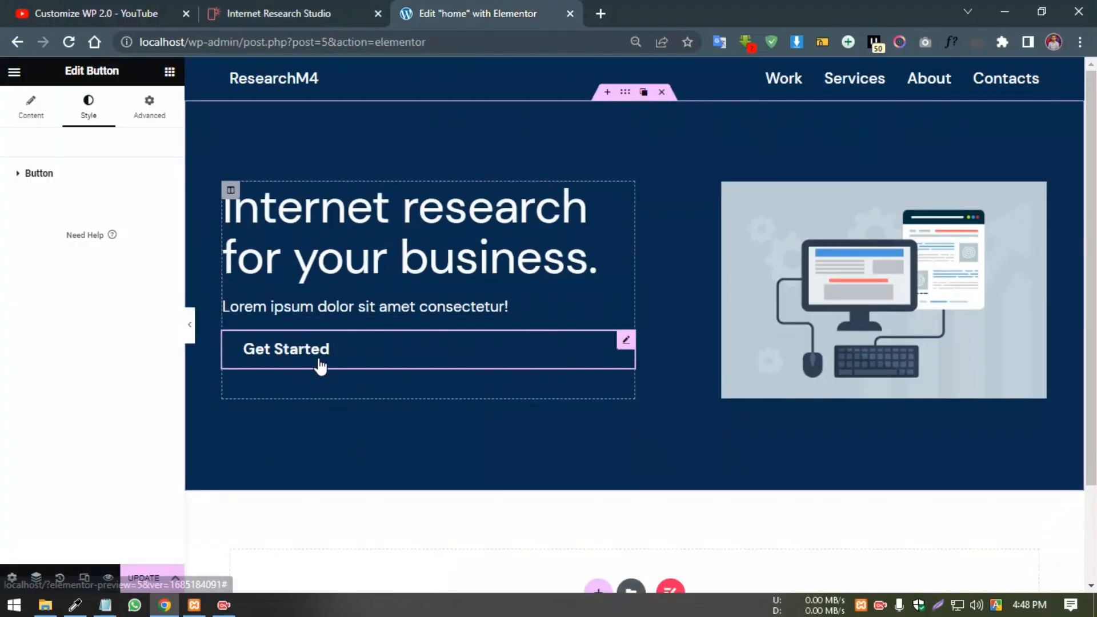
left_click(35, 174)
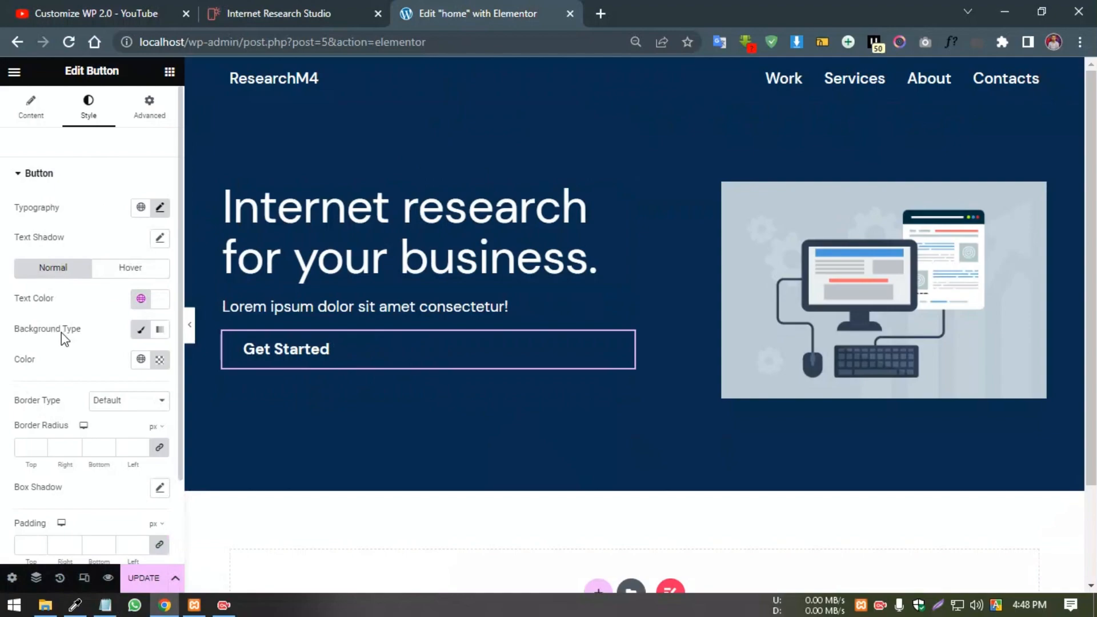
scroll(65, 339, "down", 2)
left_click(135, 300)
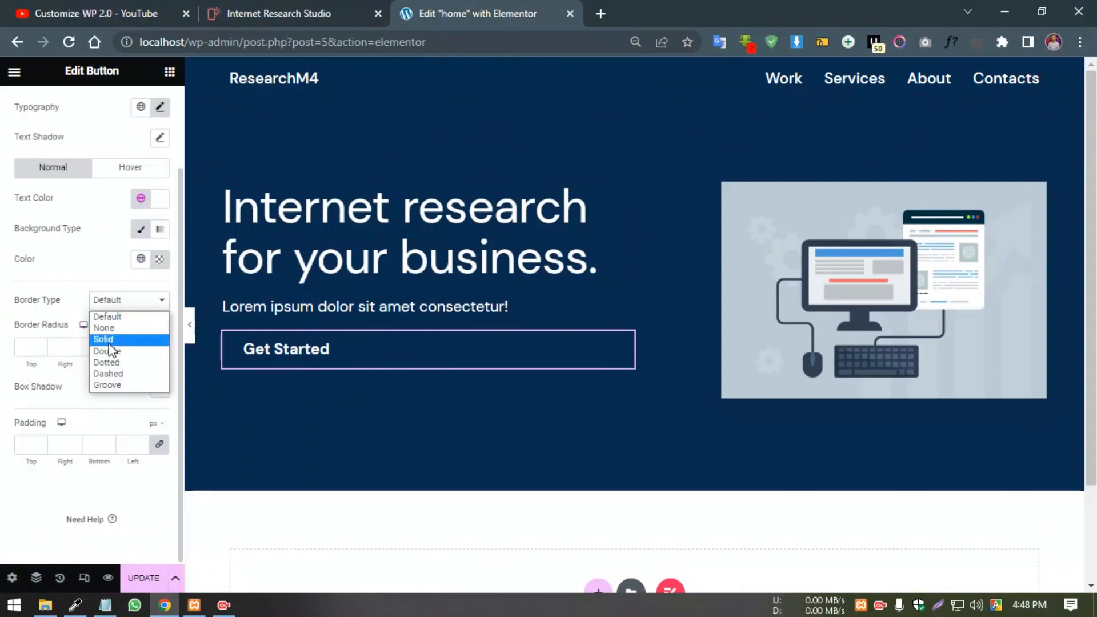
left_click(109, 342)
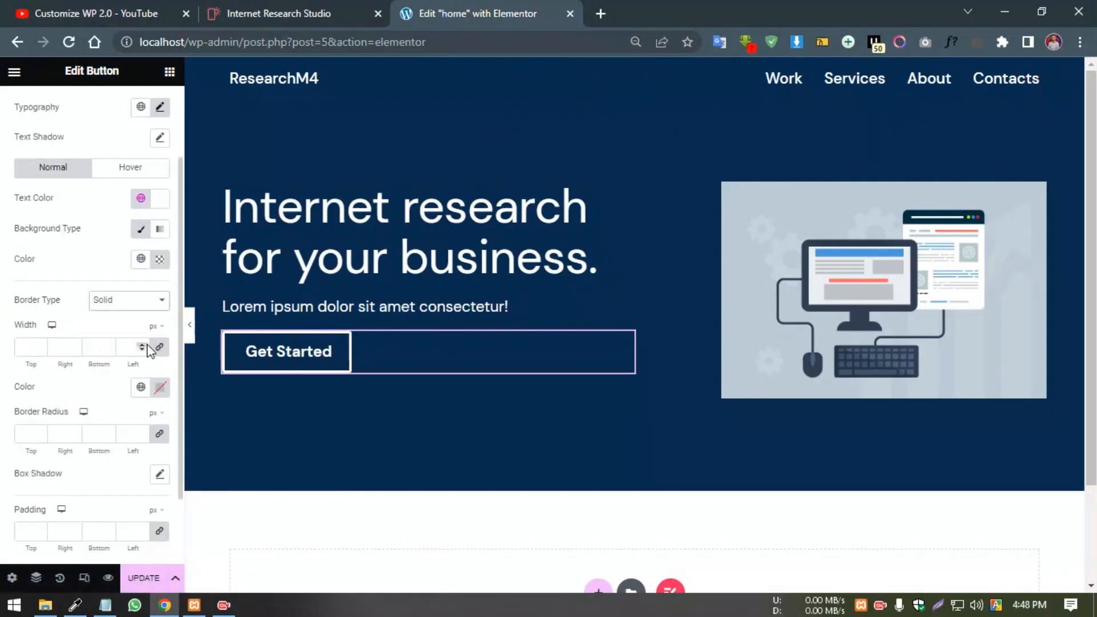
left_click(142, 347)
left_click(142, 350)
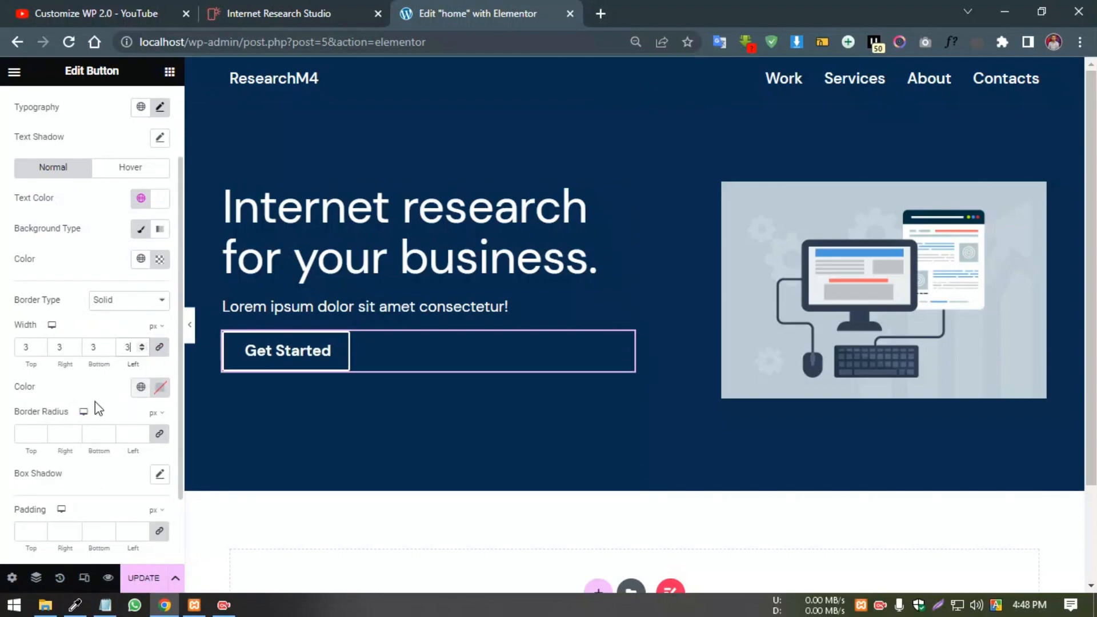
Set the button's border radius to 30 px on all corners.
left_click(162, 414)
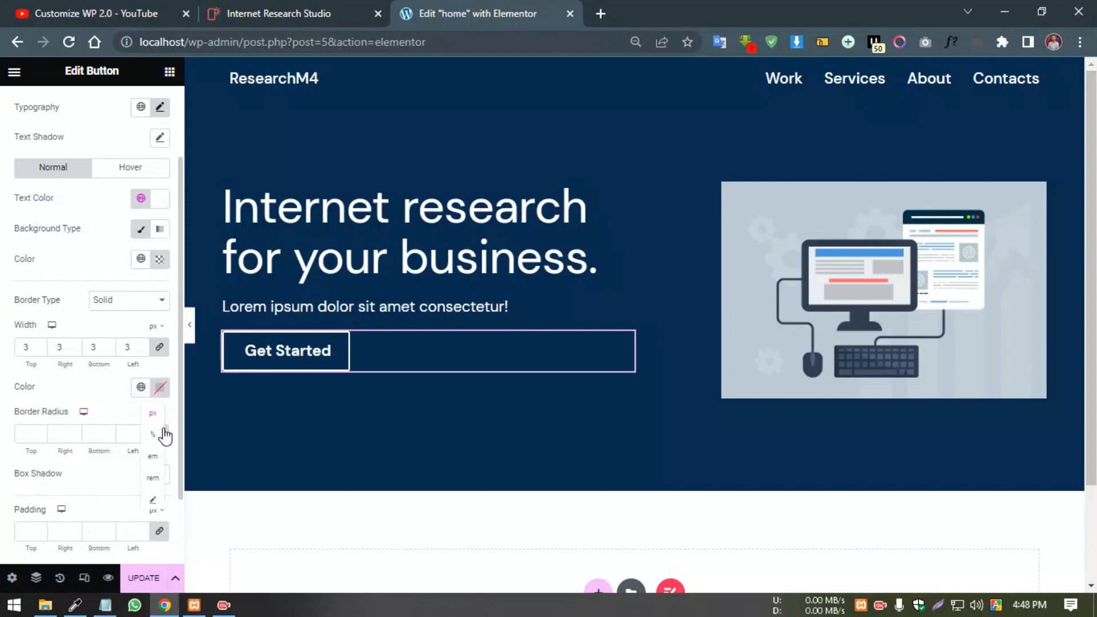
left_click(126, 440)
type("30")
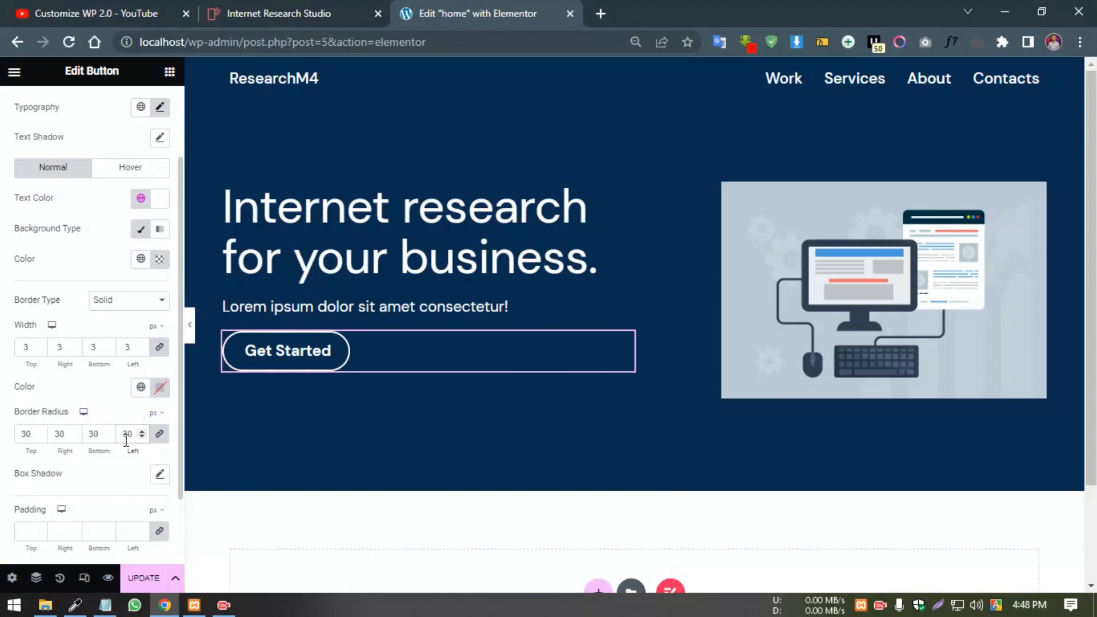
Compare the button with the reference page, exit WhatFont and inspect the reference Get Started button's padding in the browser developer tools.
left_click(315, 9)
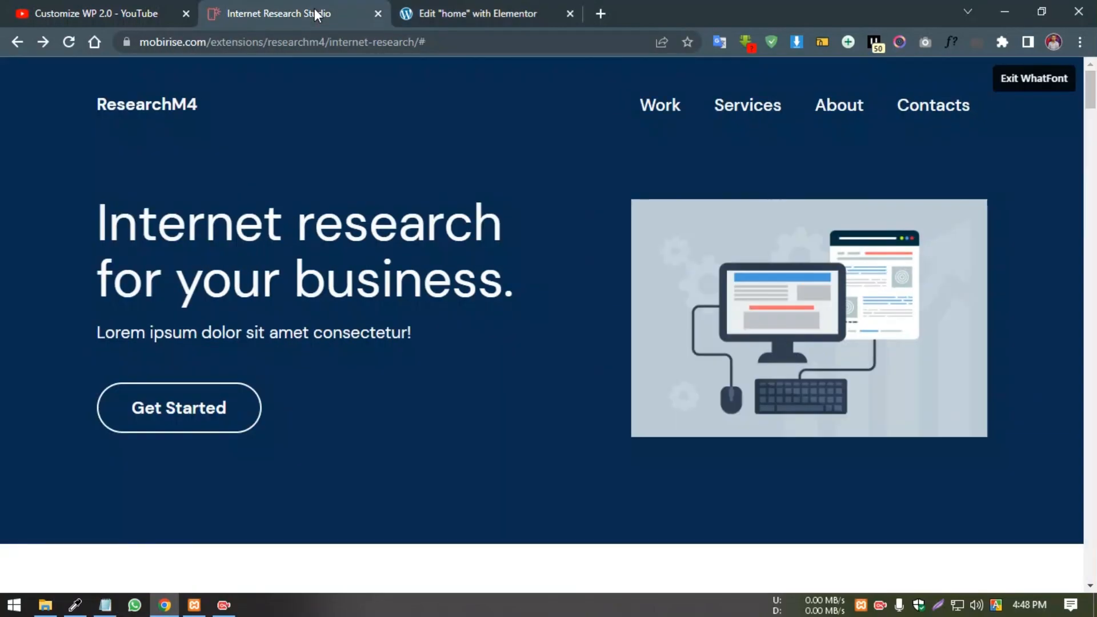
left_click(474, 12)
scroll(103, 464, "down", 2)
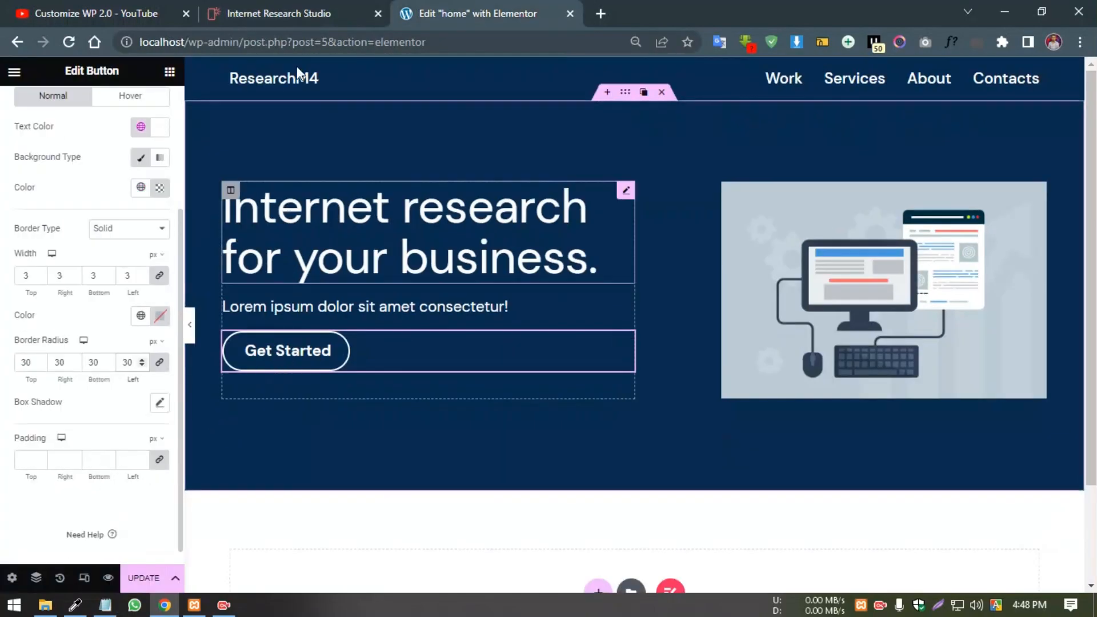
key("ctrl+shift+Tab")
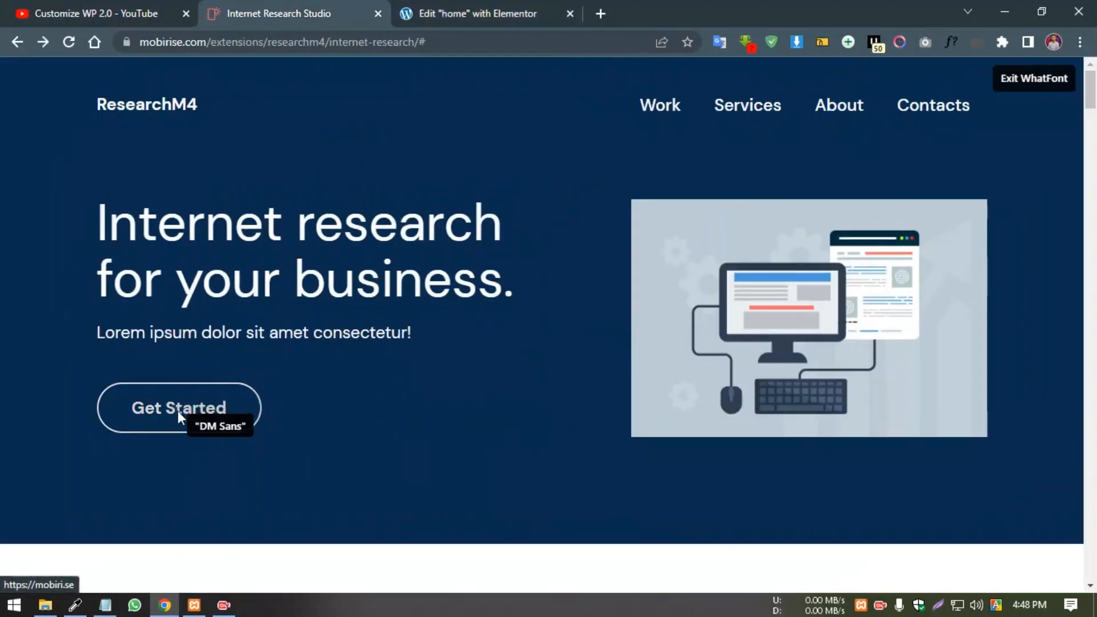
left_click(1022, 77)
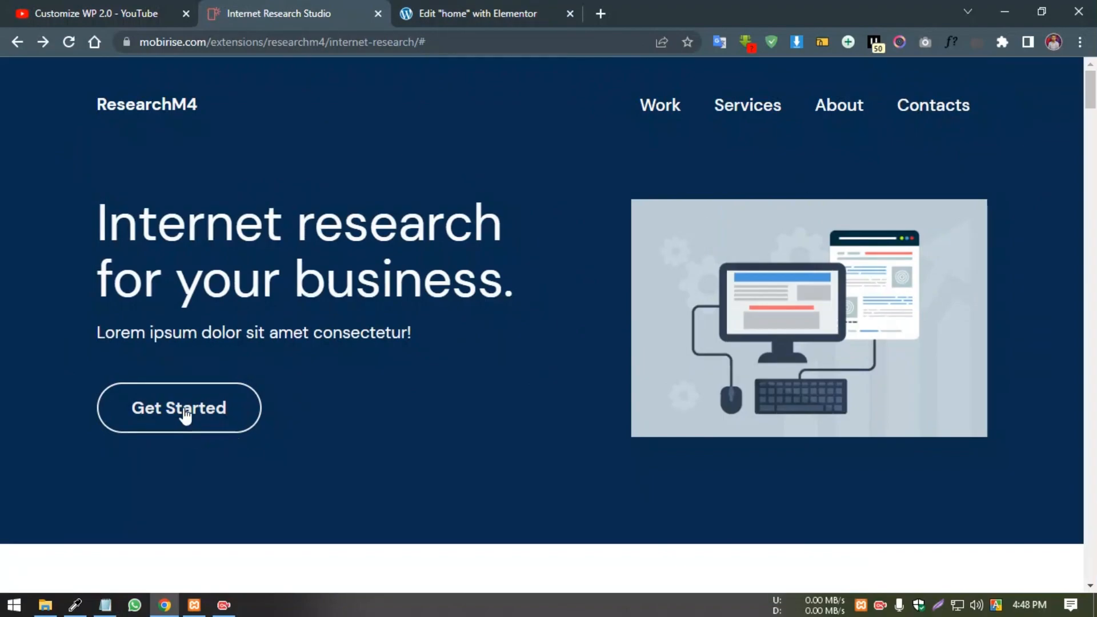
right_click(183, 407)
left_click(206, 558)
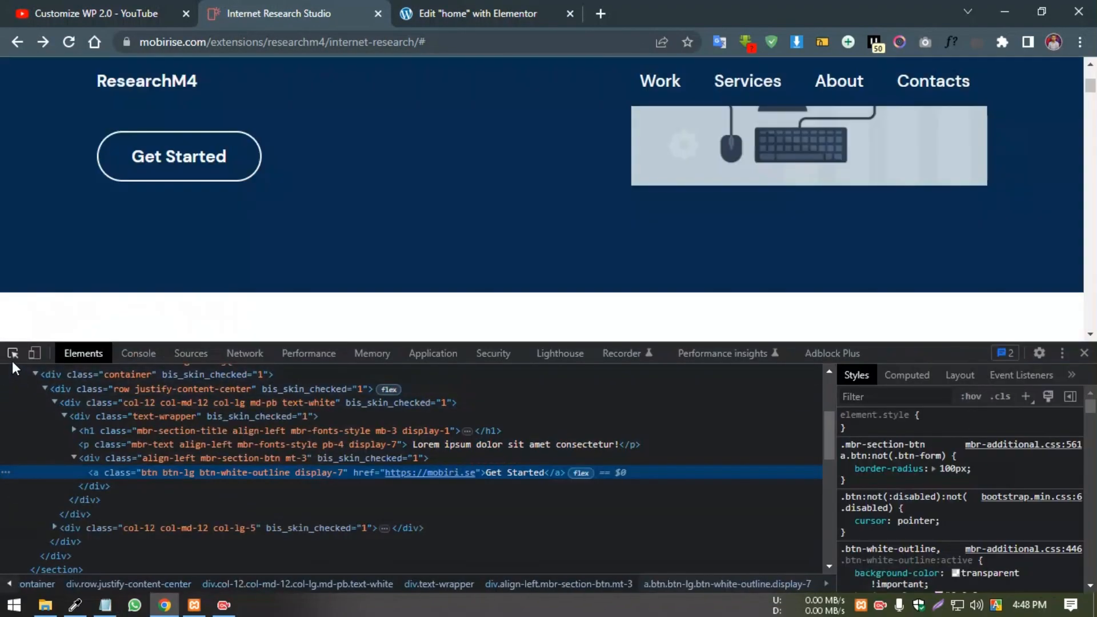
left_click(12, 355)
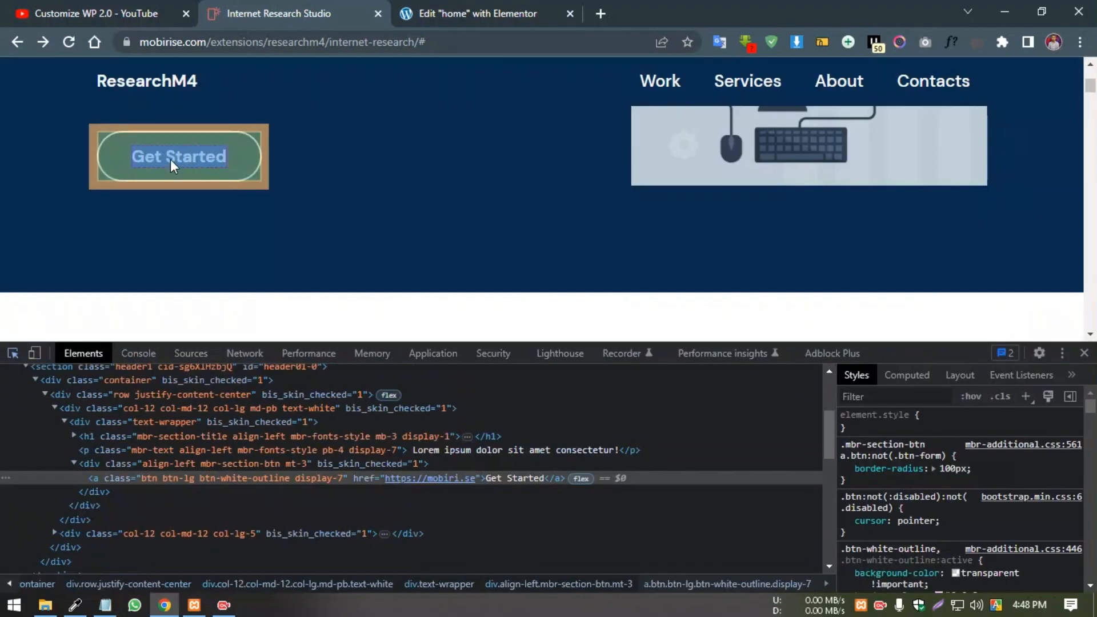
left_click(171, 169)
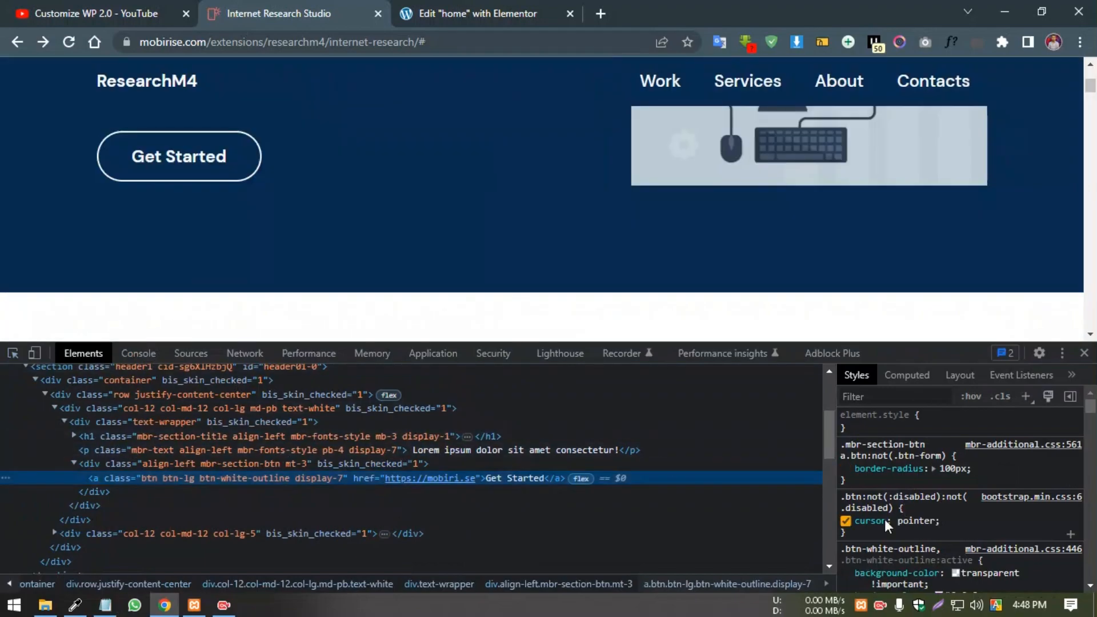
scroll(955, 513, "down", 1)
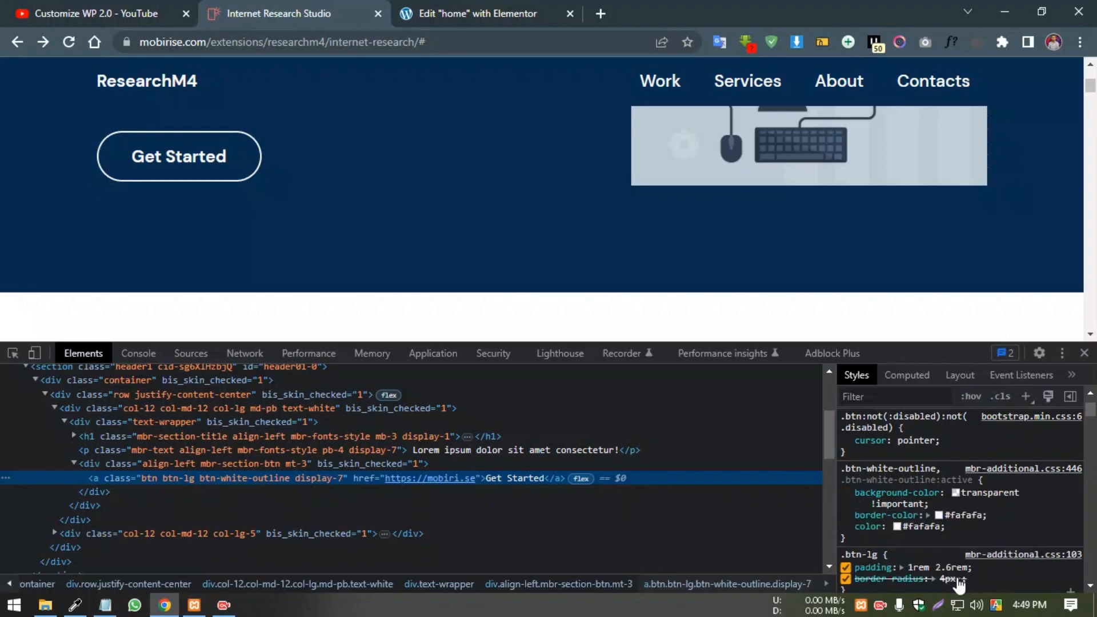
Back in the Elementor editor, switch the button's padding unit to rem and set top and bottom padding to 1 with unlinked sides.
left_click(501, 11)
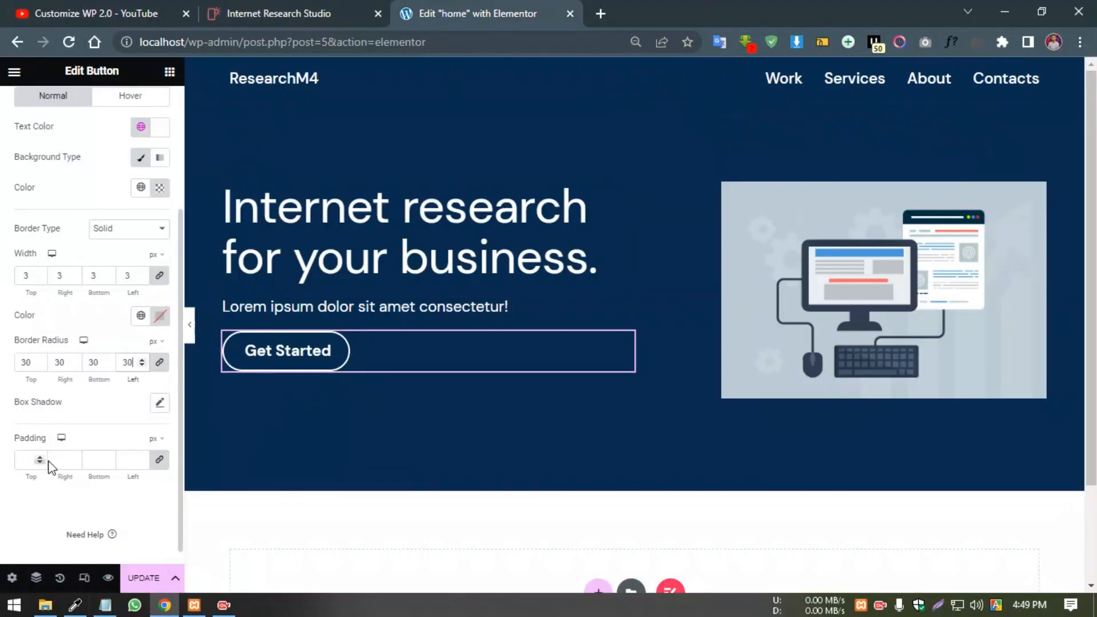
scroll(55, 461, "down", 1)
left_click(159, 424)
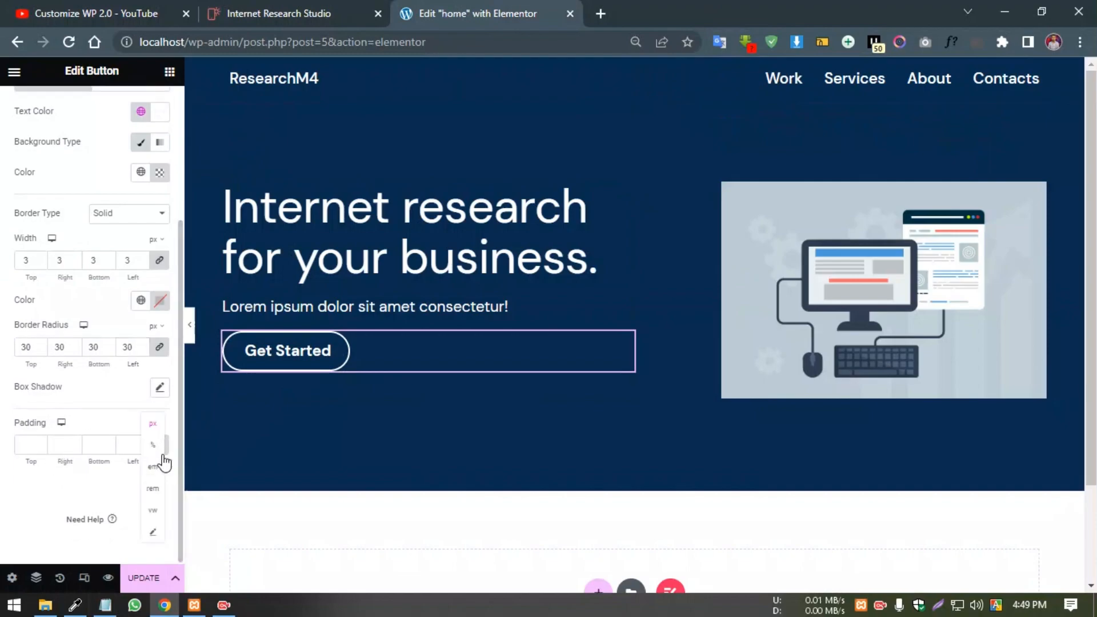
left_click(152, 489)
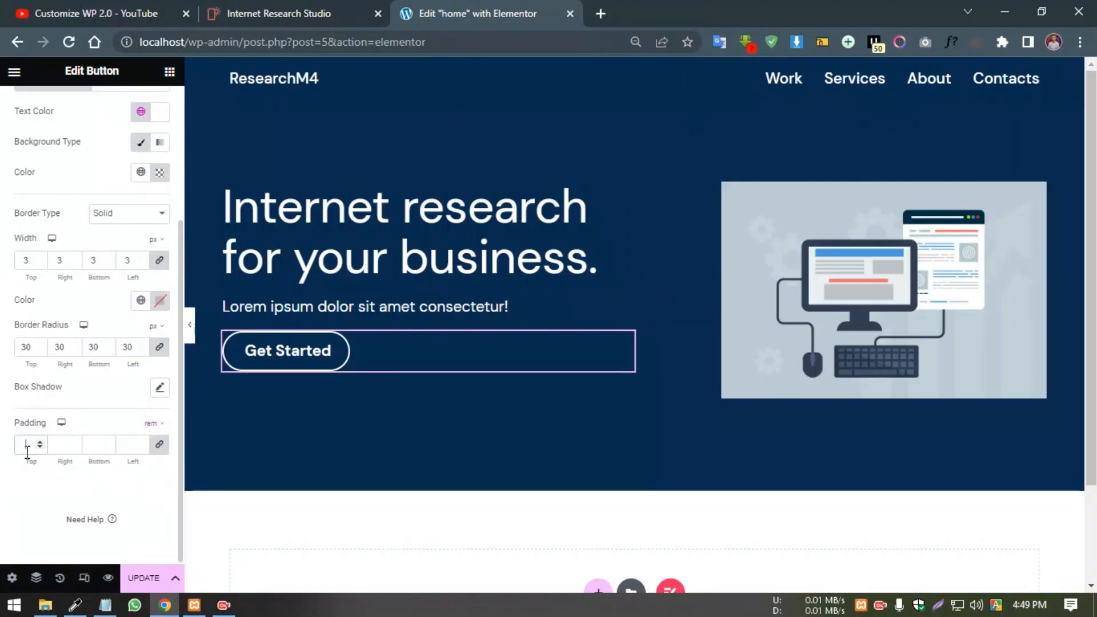
left_click(260, 9)
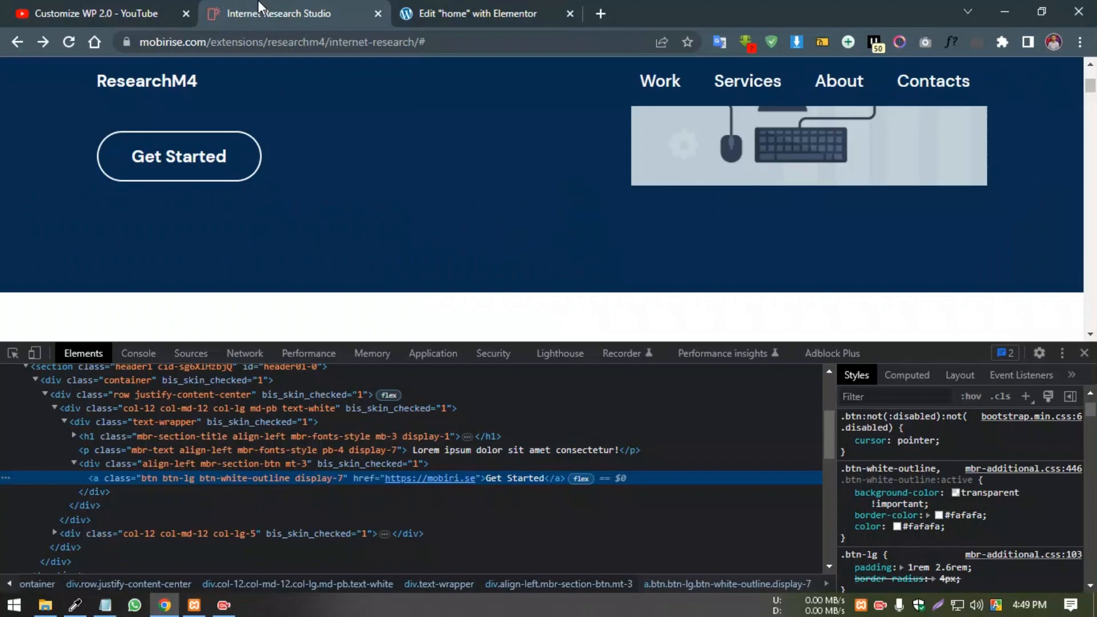
left_click(413, 9)
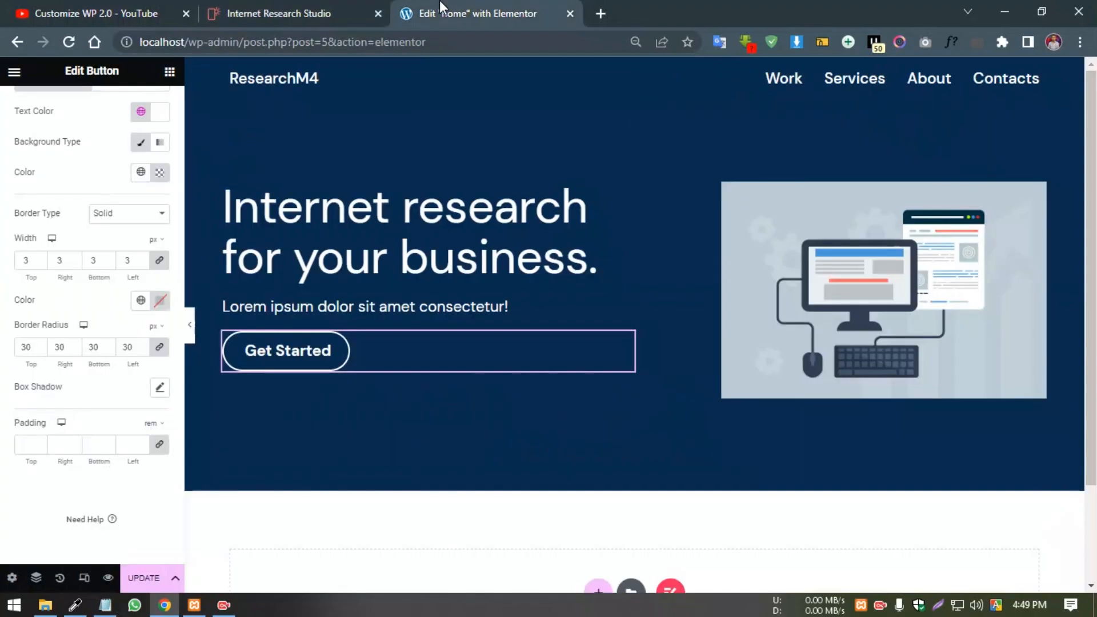
left_click(46, 450)
type("0")
key("BackSpace")
type("1")
left_click(108, 443)
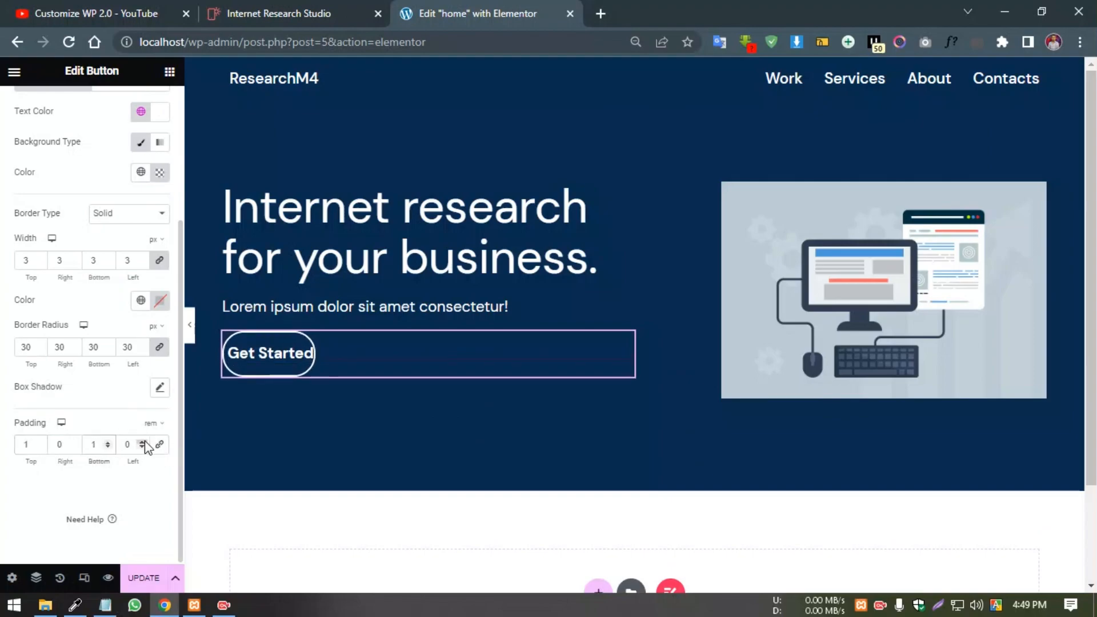
Recheck the reference button's padding in the developer tools, and set the Elementor button's right and left padding to 2.6 rem.
left_click(326, 5)
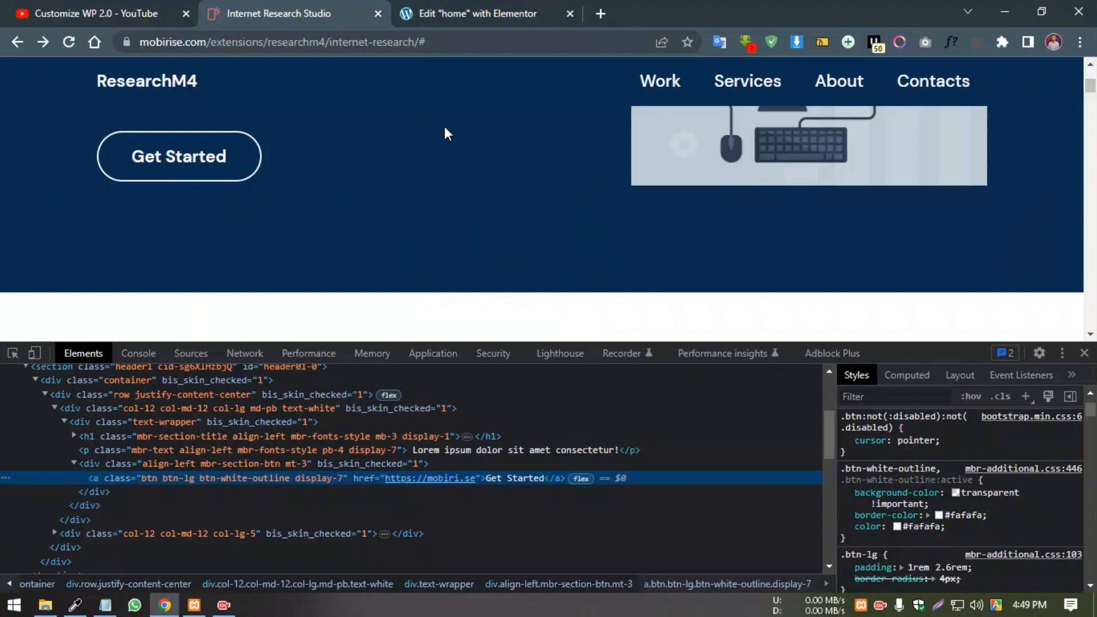
left_click(499, 7)
left_click(74, 442)
left_click(74, 442)
left_click(75, 442)
left_click(75, 447)
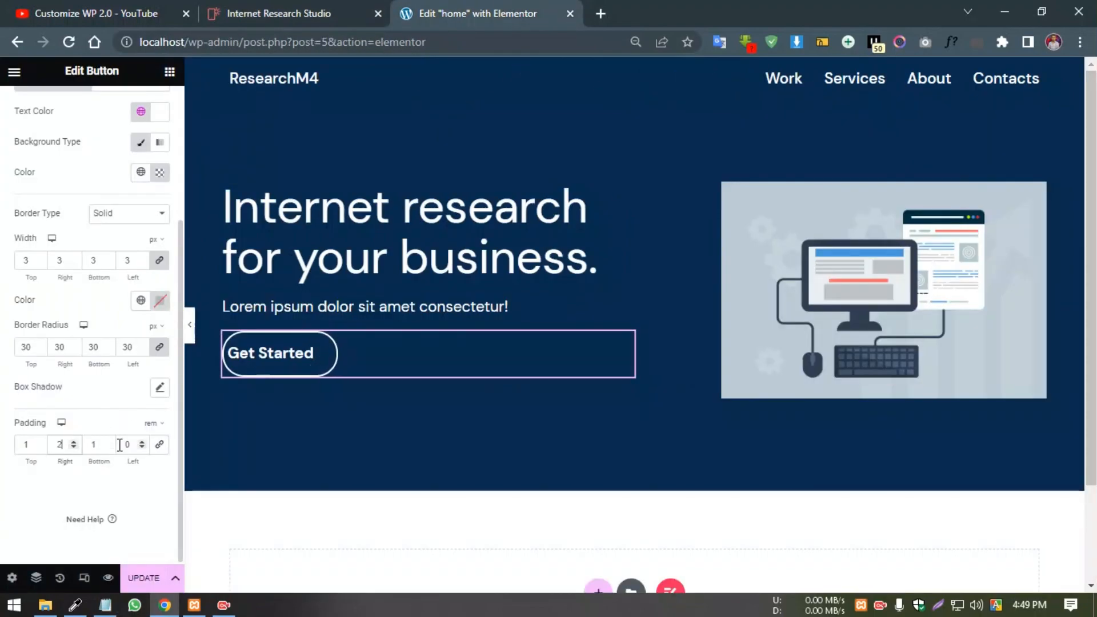
left_click(142, 443)
left_click(142, 442)
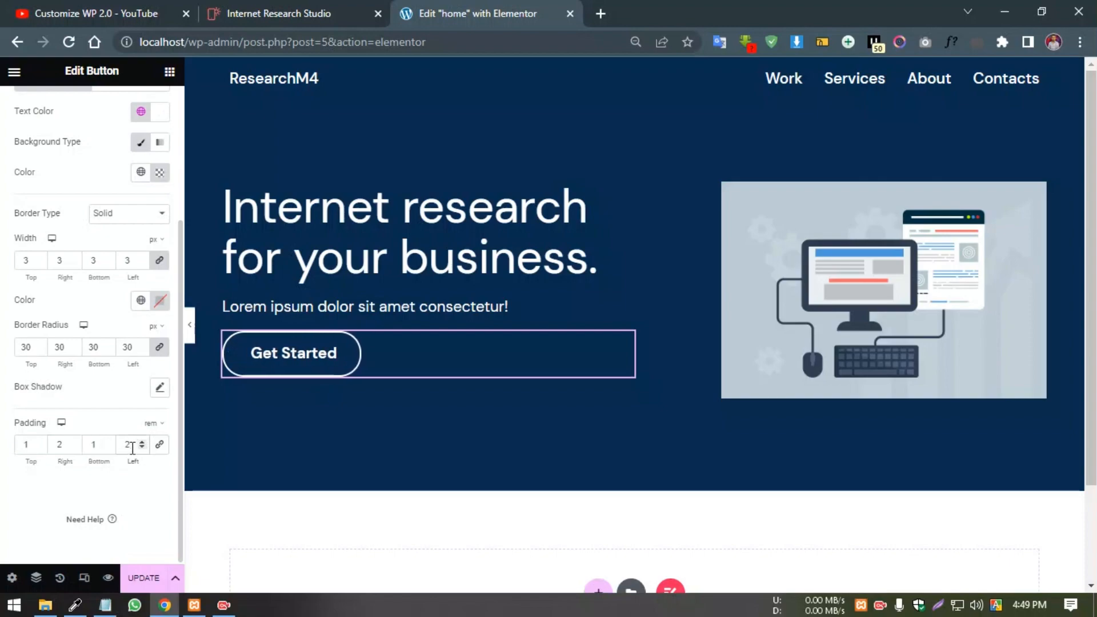
type(".6")
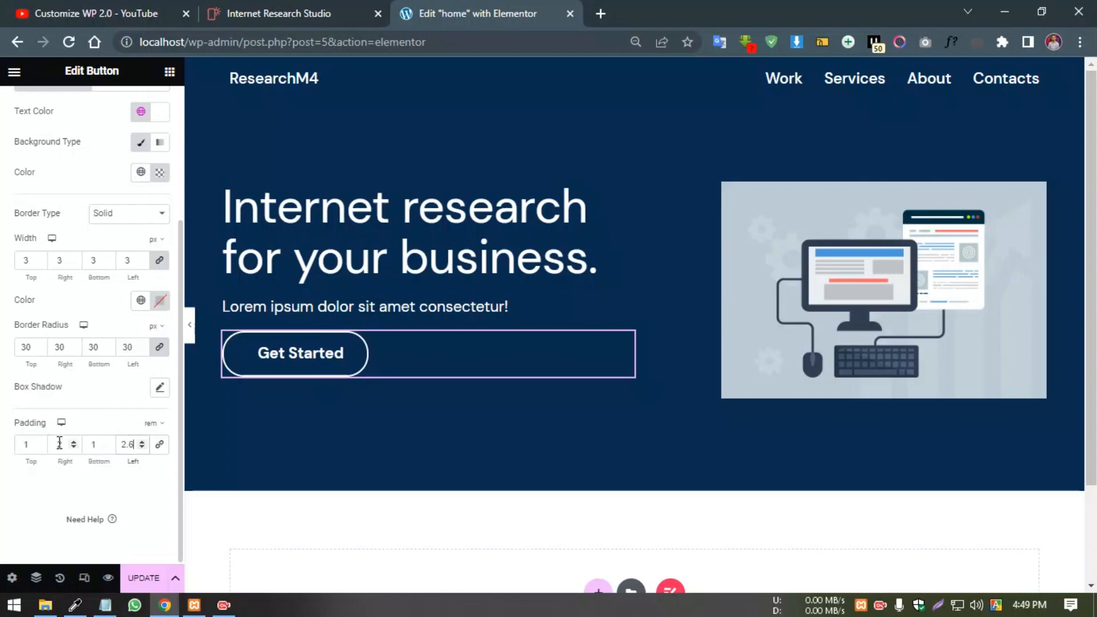
type(".6")
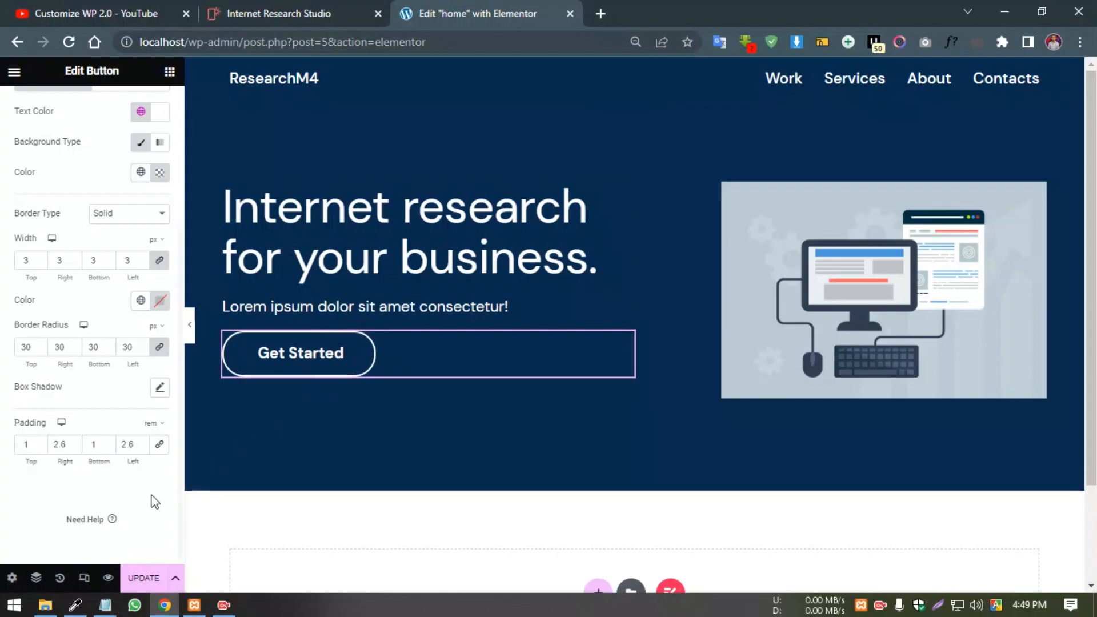
Update the home page and close the developer tools on the reference page to view its full hero section.
left_click(130, 583)
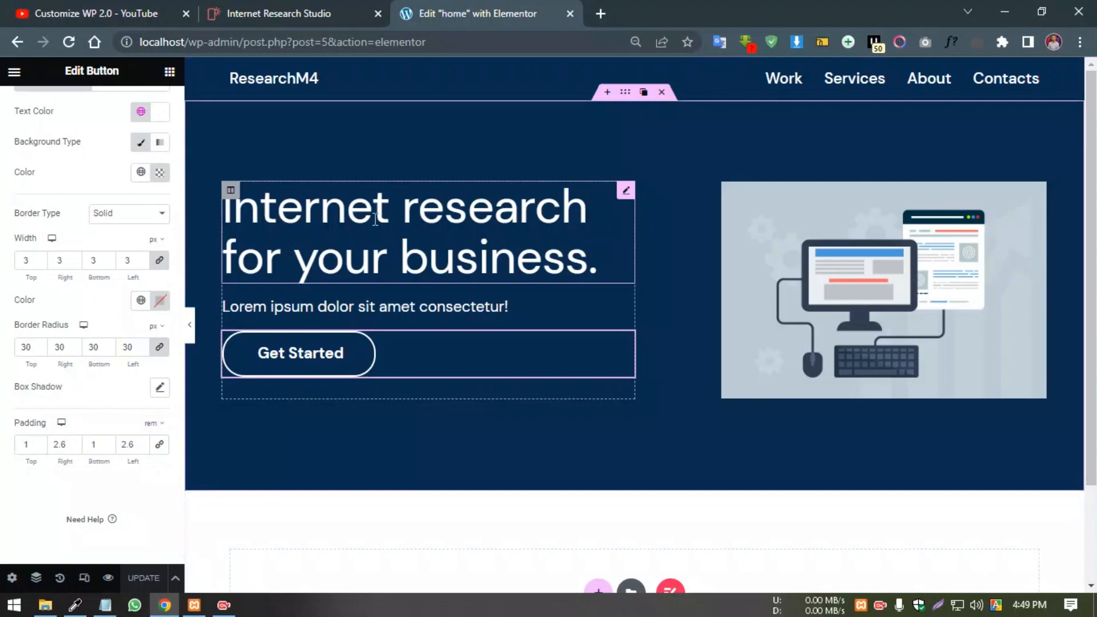
left_click(287, 8)
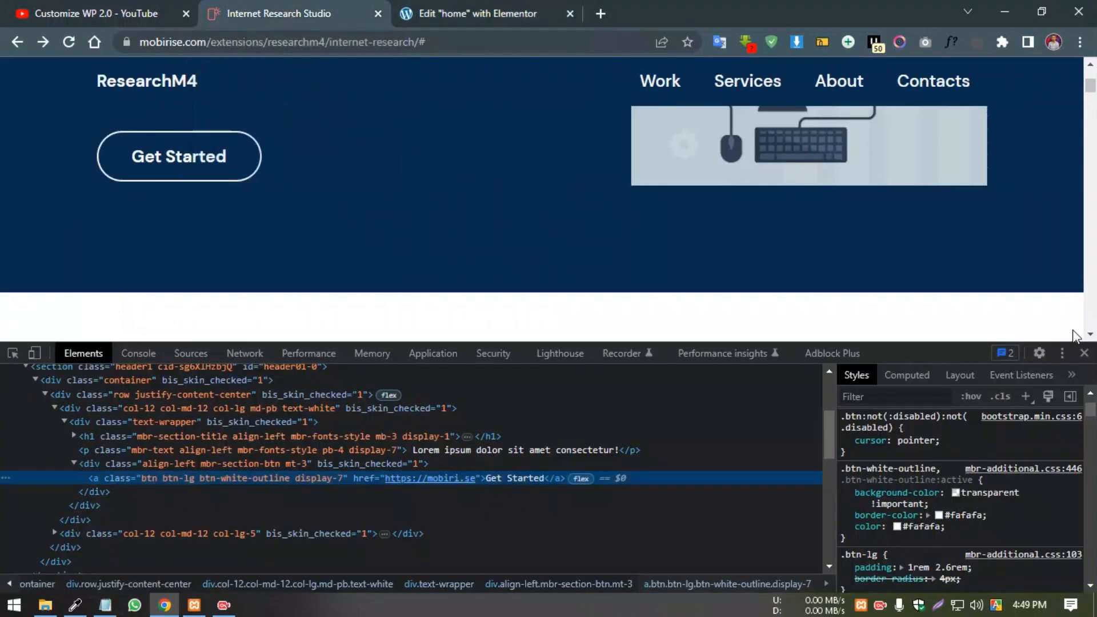
left_click(1084, 353)
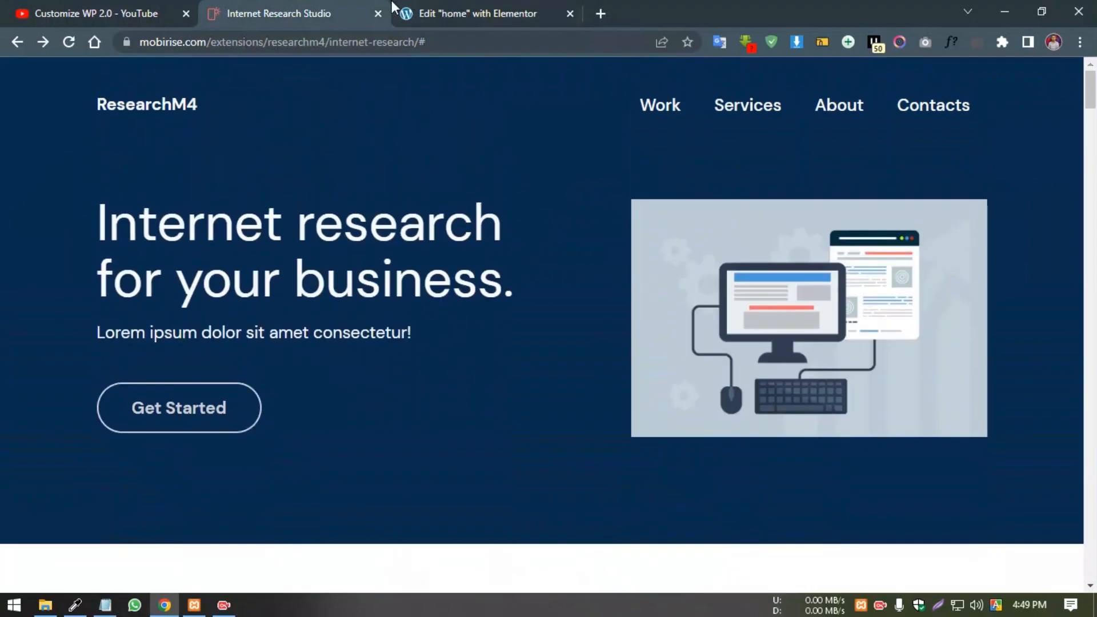
Return to the Elementor editor and open the home page preview to check the finished hero section.
left_click(403, 11)
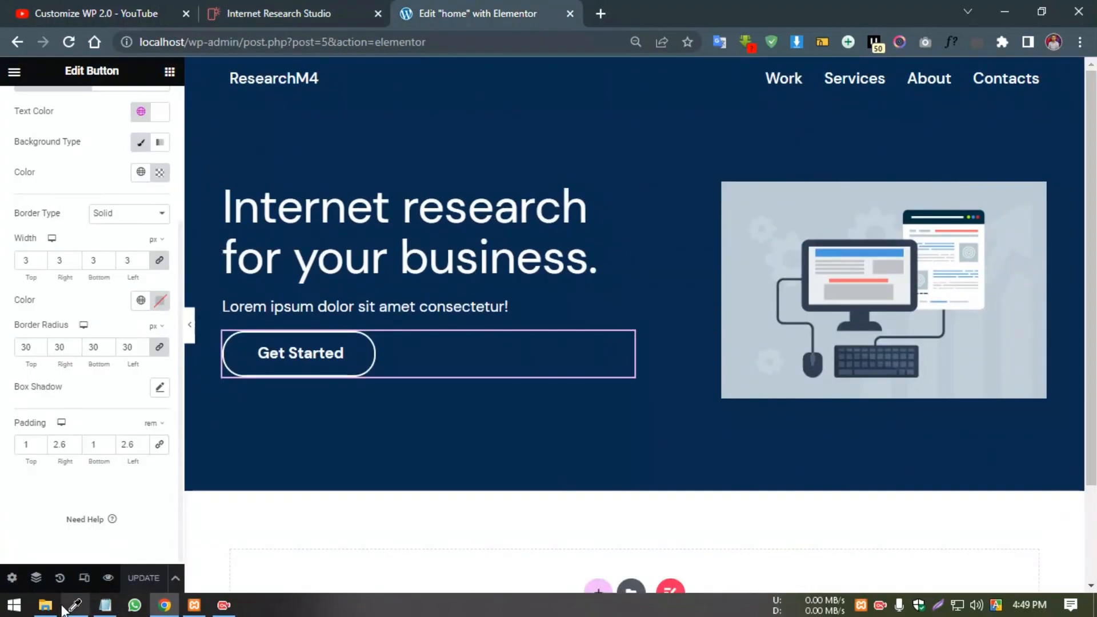
left_click(108, 578)
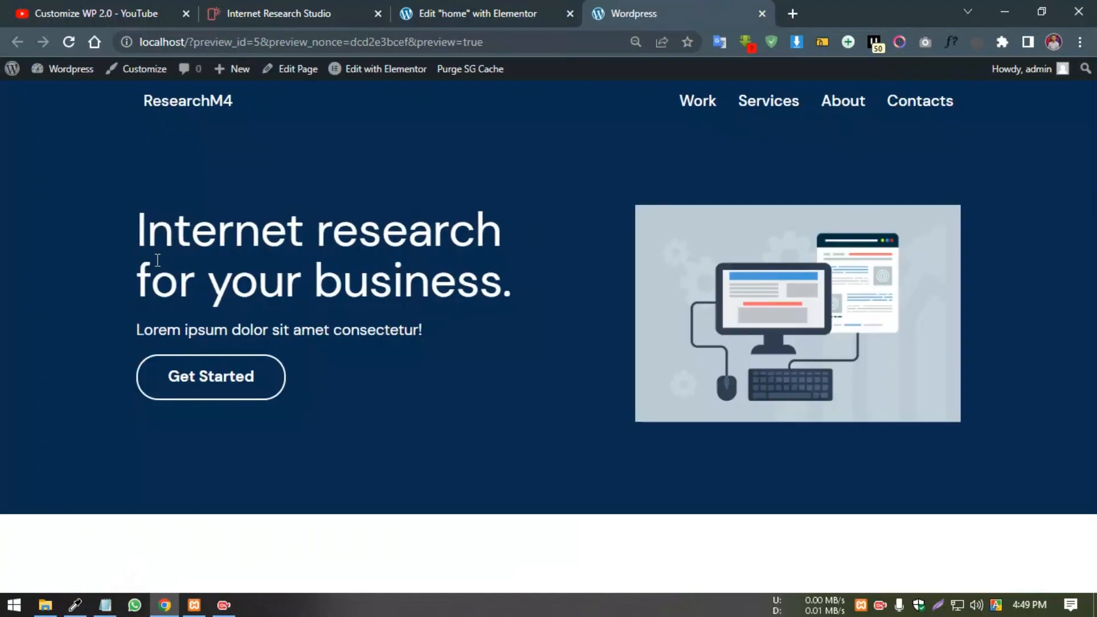
Back in the editor, try Top and Bottom vertical alignment on the hero's text column, and settle on Space Between.
left_click(435, 9)
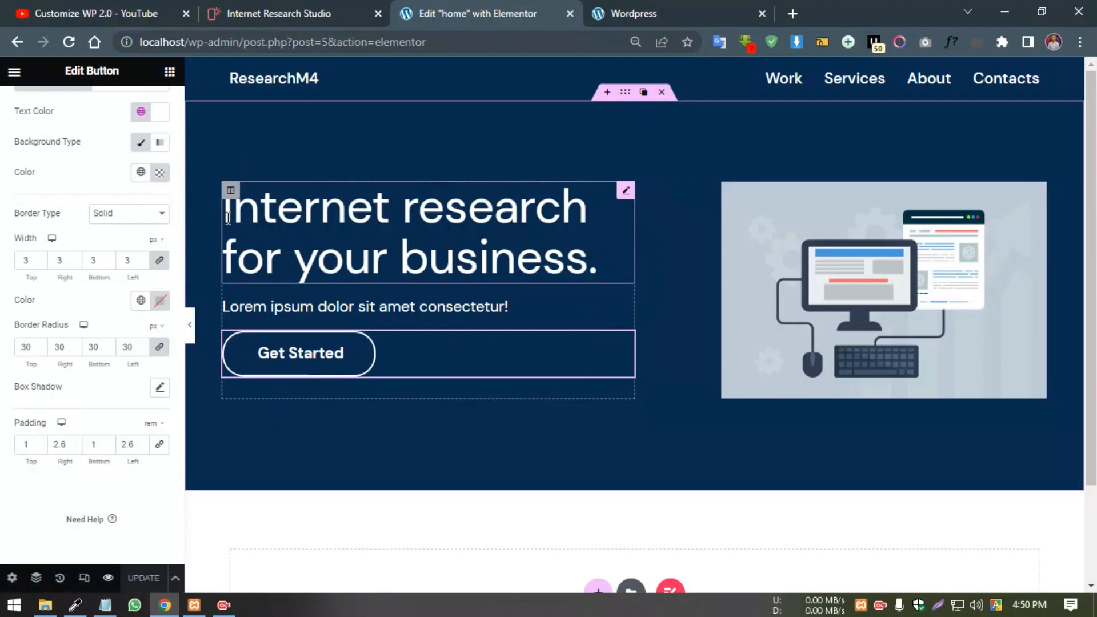
left_click(231, 192)
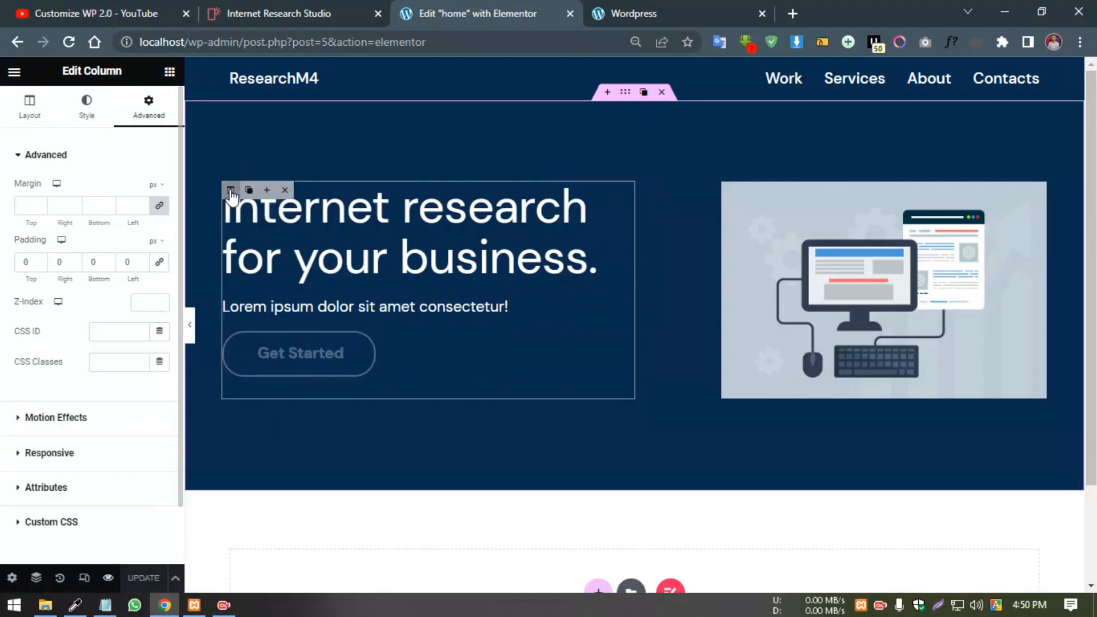
left_click(30, 108)
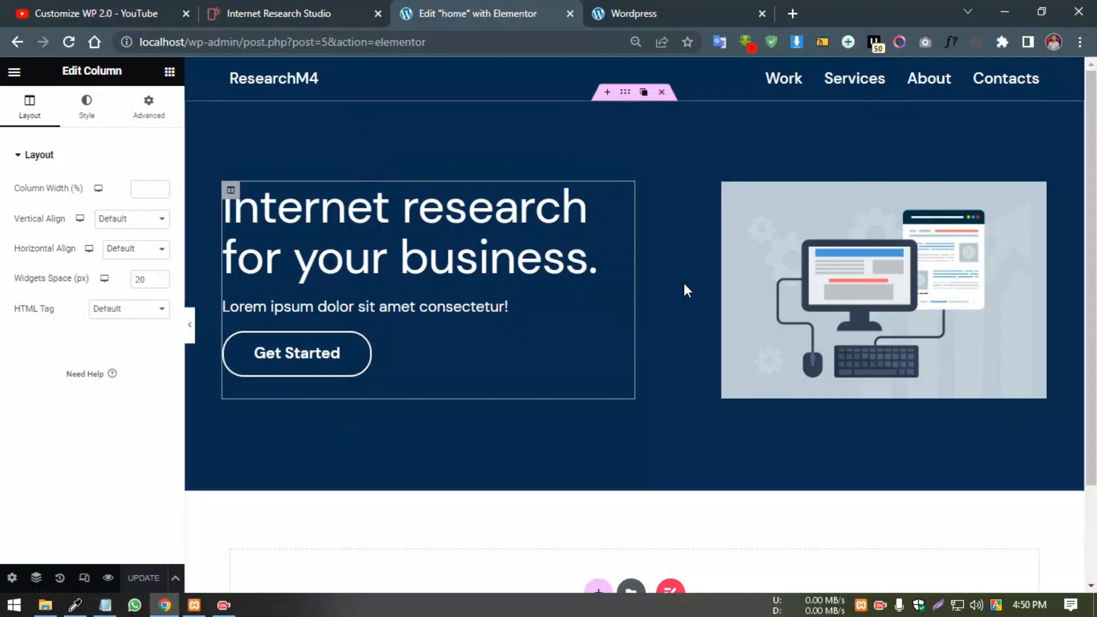
left_click(109, 221)
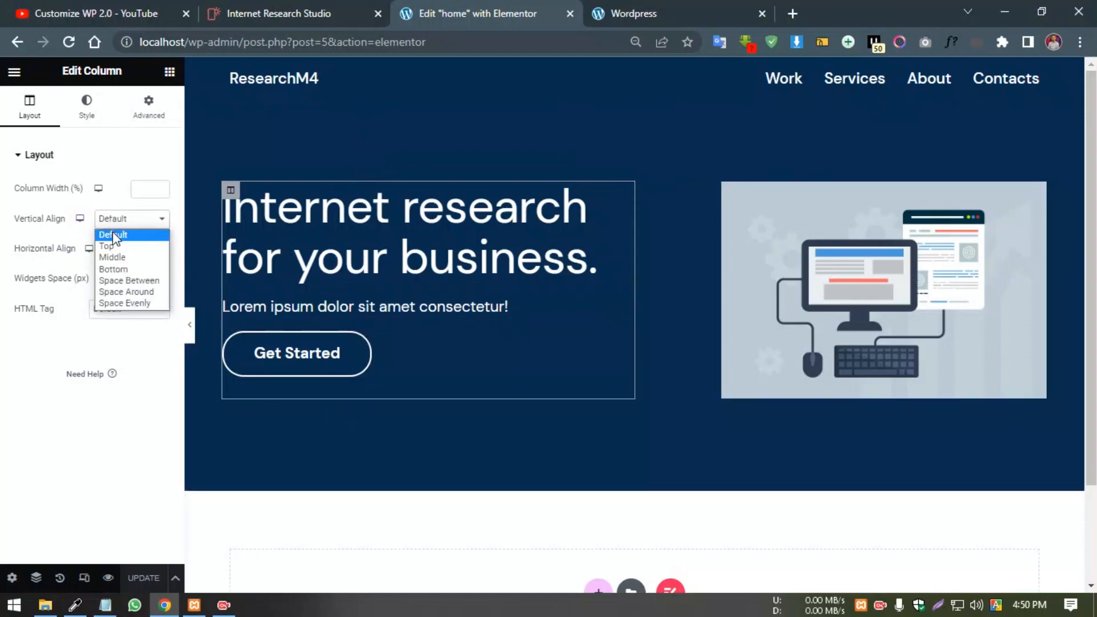
left_click(106, 250)
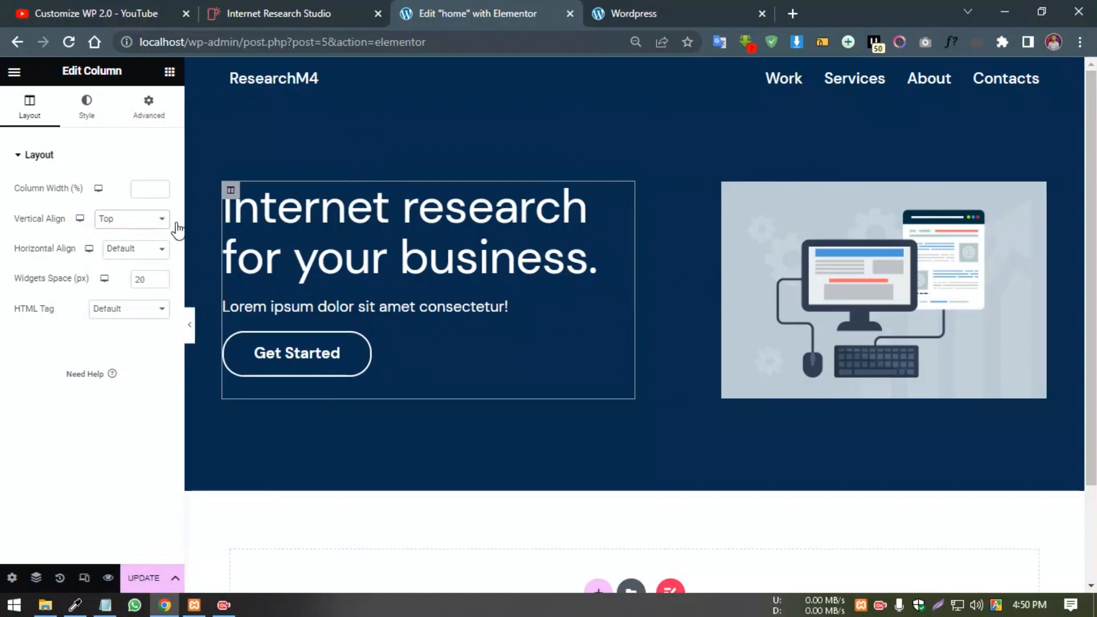
left_click(106, 221)
left_click(123, 271)
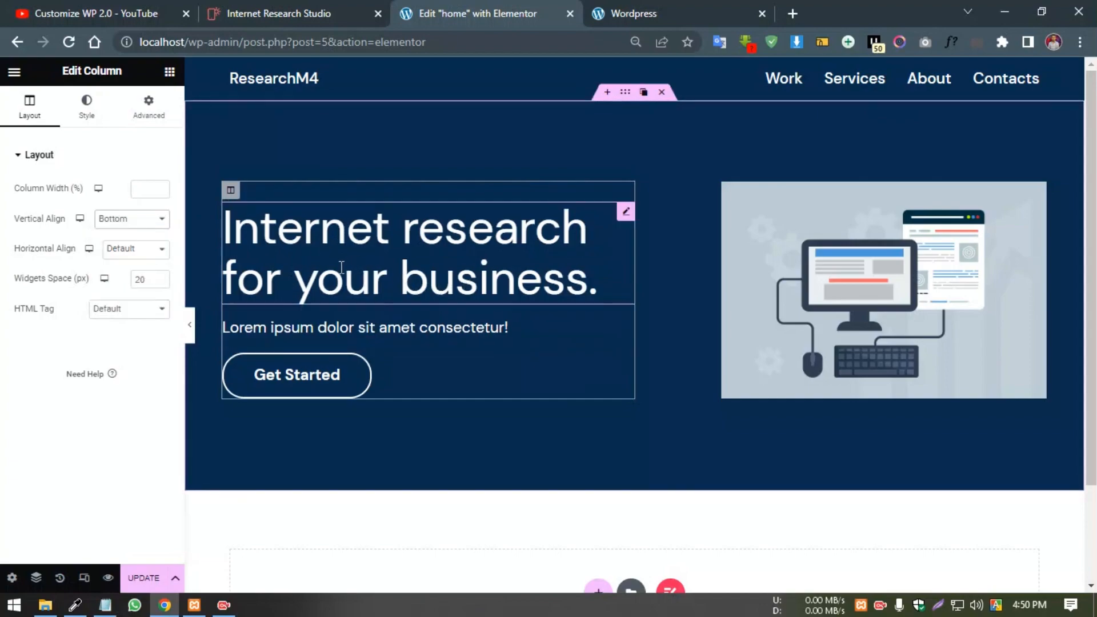
left_click(136, 219)
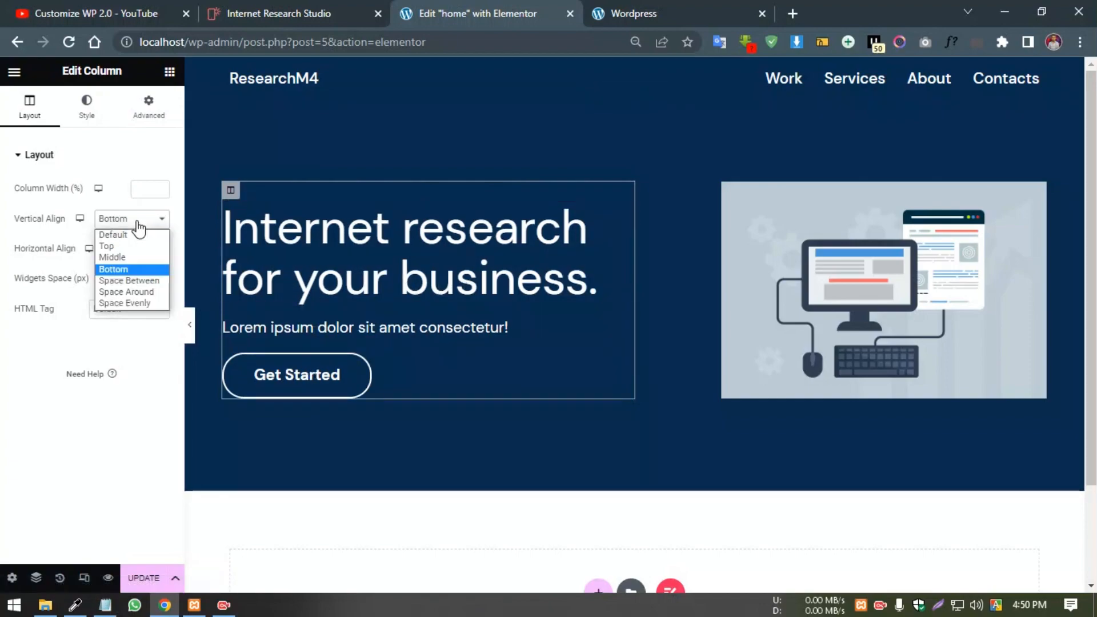
left_click(129, 280)
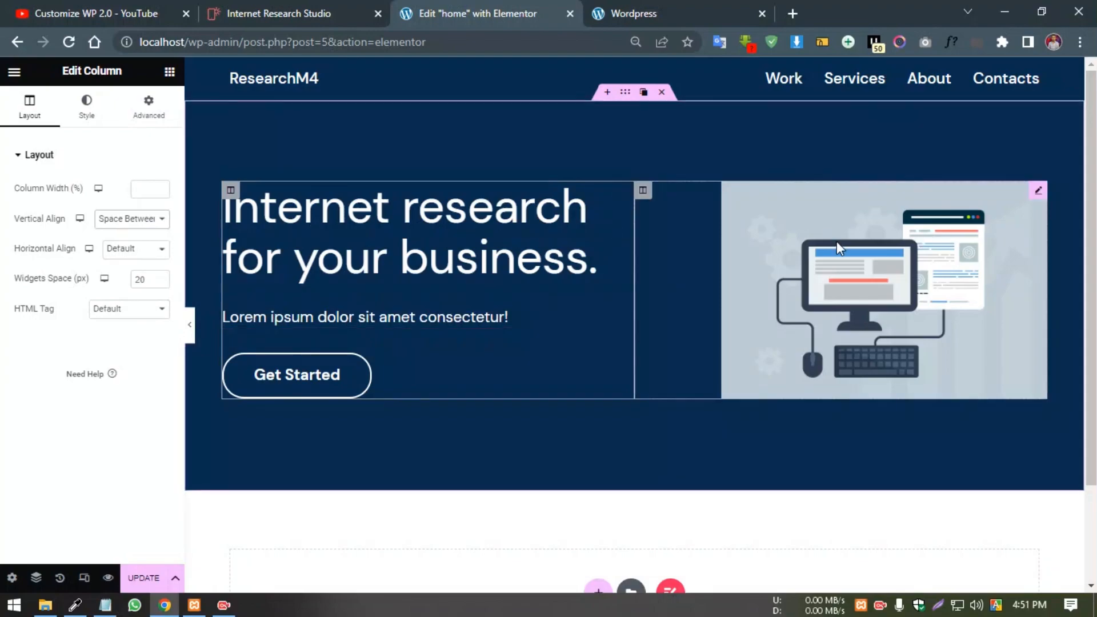
Open Elementor's responsive mode for the home page.
key("ctrl+shift+m")
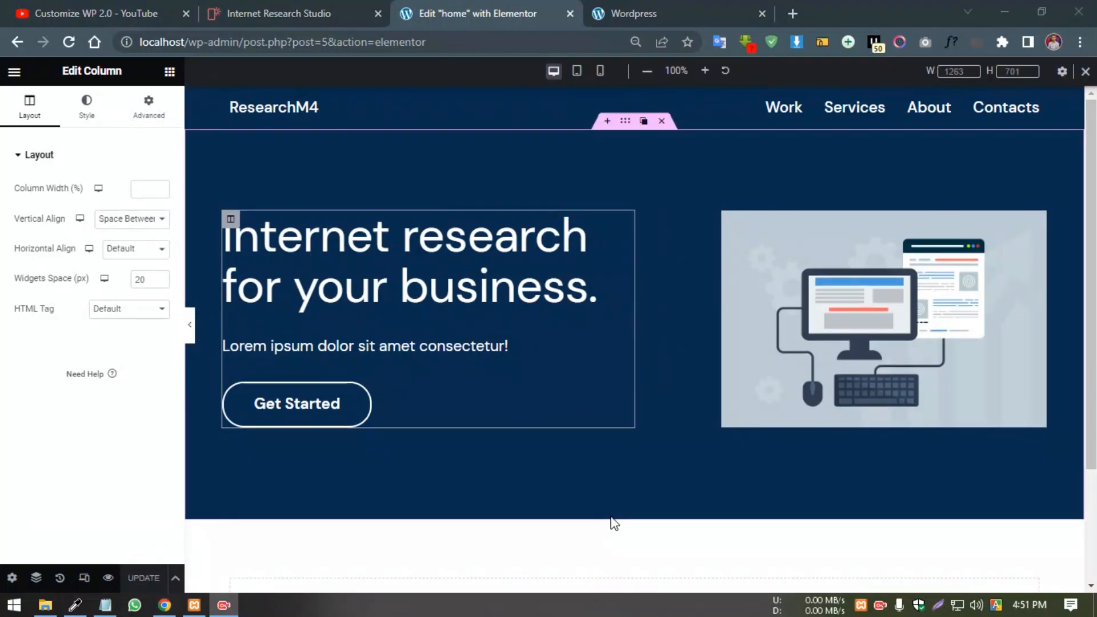